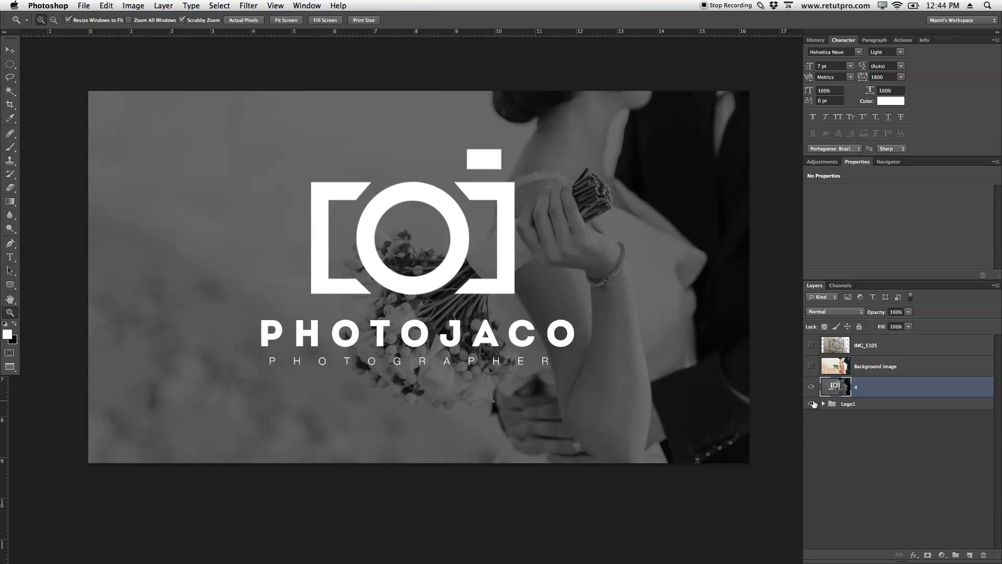
- Compare the wedding and mountain logo versions with the original photo by toggling layer 4 and the Background image layer
left_click(811, 386)
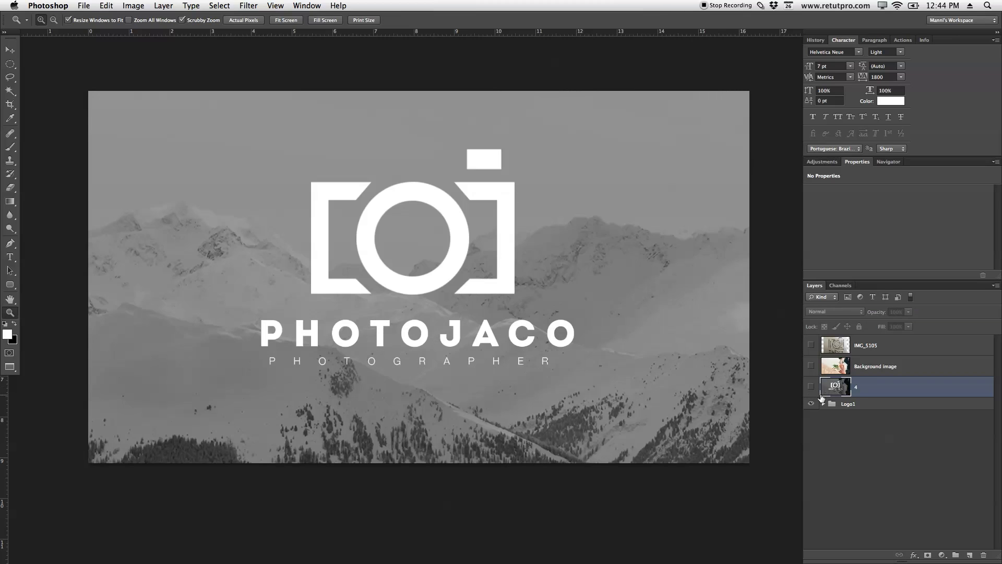
left_click(811, 366)
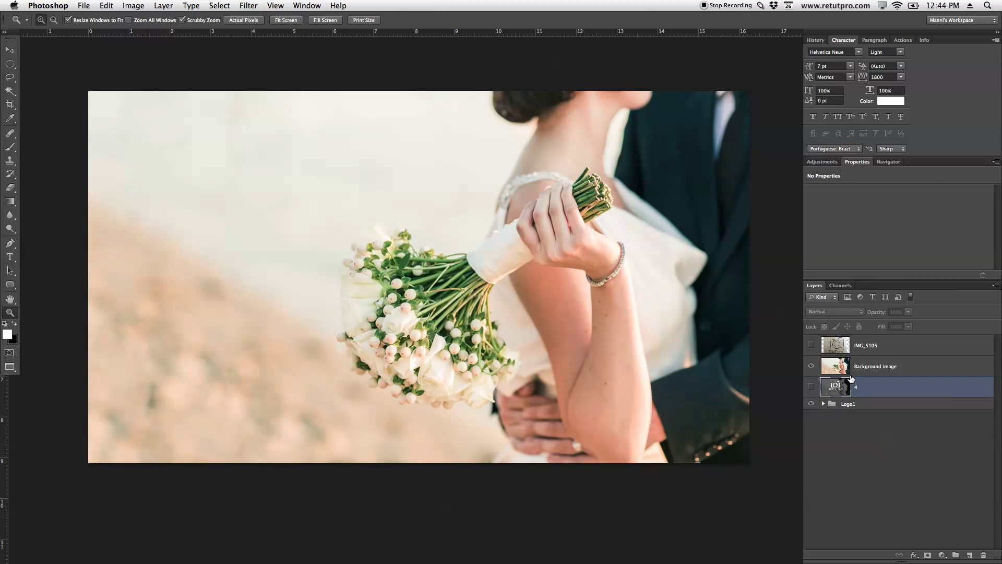
left_click(925, 364)
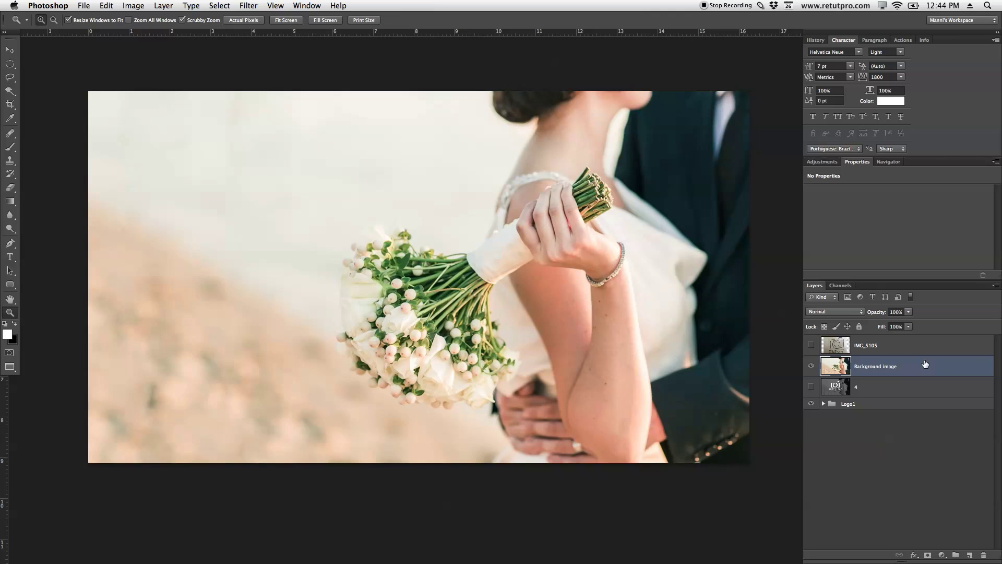
left_click(811, 364)
left_click(811, 386)
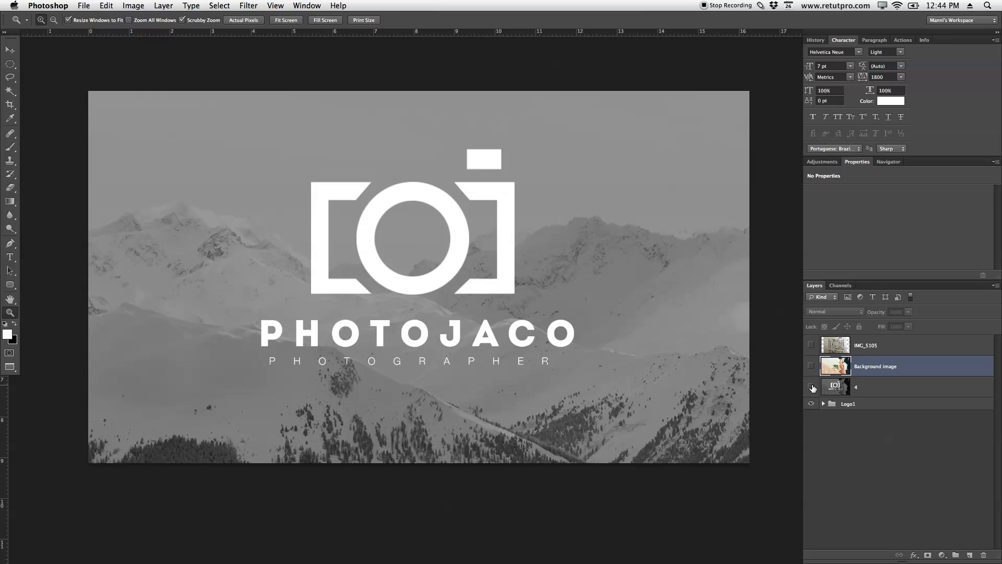
left_click(812, 386)
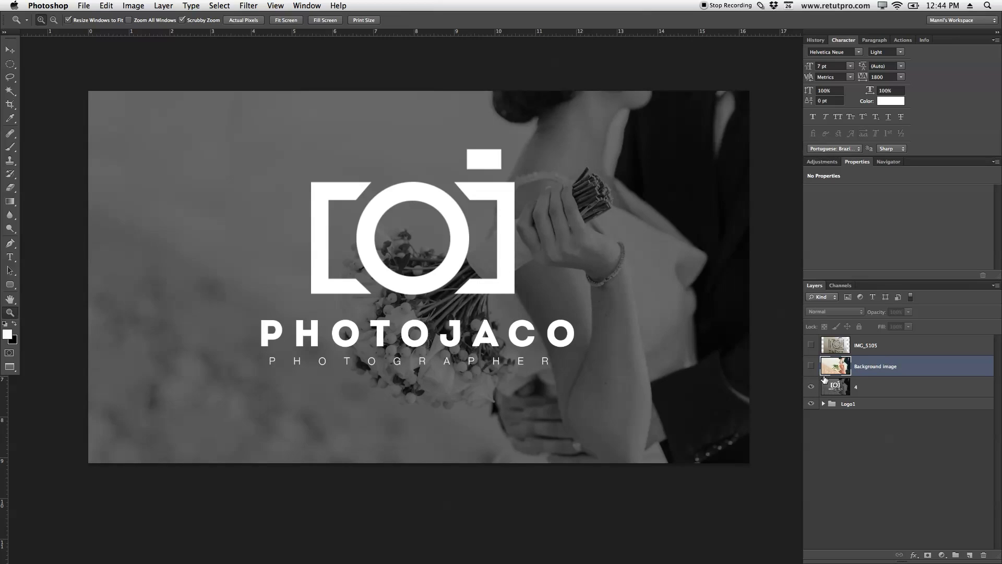
- Preview the black version of the logo on Layer 8 inside the Logo1 group, then collapse the group
left_click(823, 403)
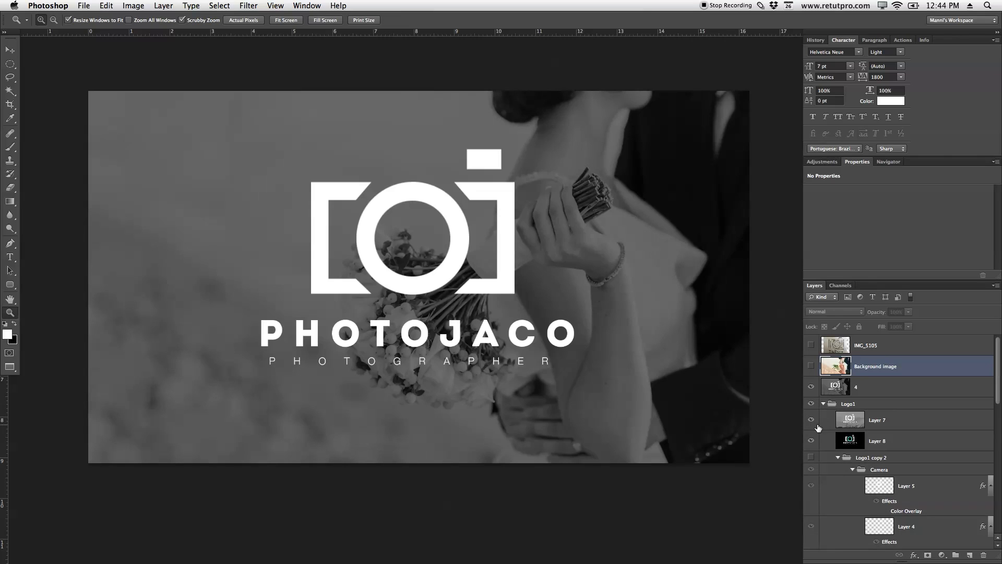
left_click_drag(811, 440, 812, 386)
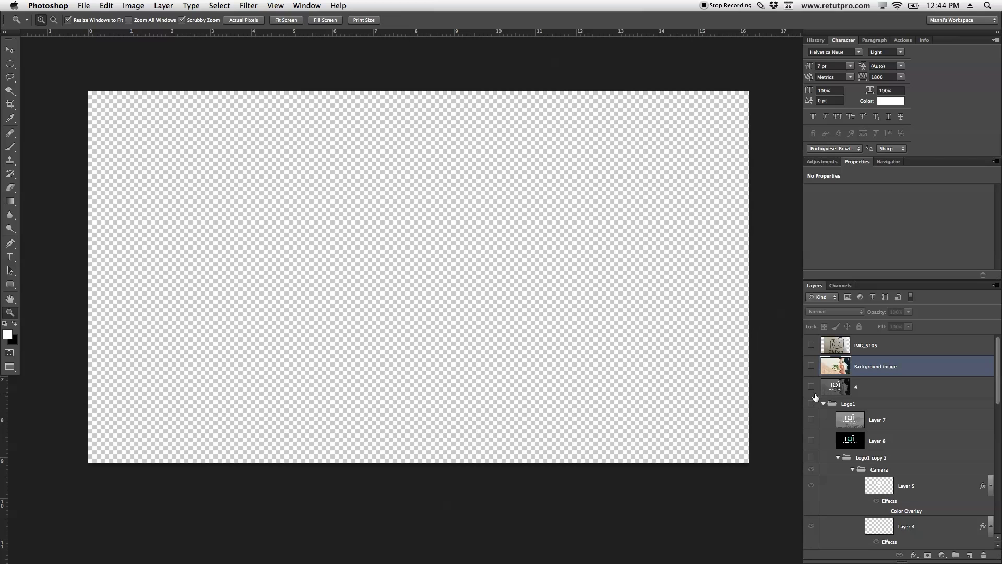
left_click(811, 440)
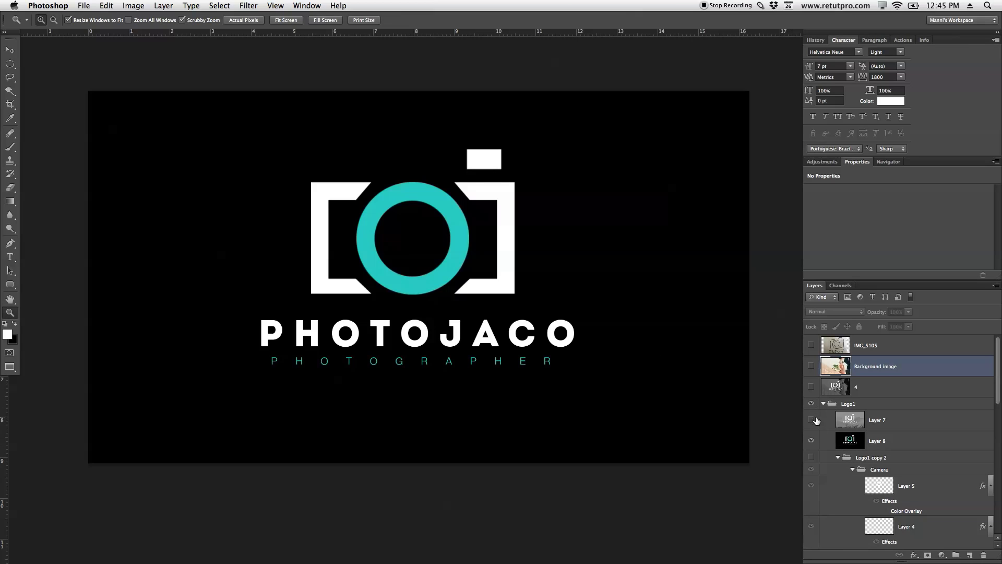
left_click(811, 439)
left_click(823, 403)
- Show layer 4 and the Background image layer, and create a layer group named Background above them
left_click(811, 385)
left_click(811, 366)
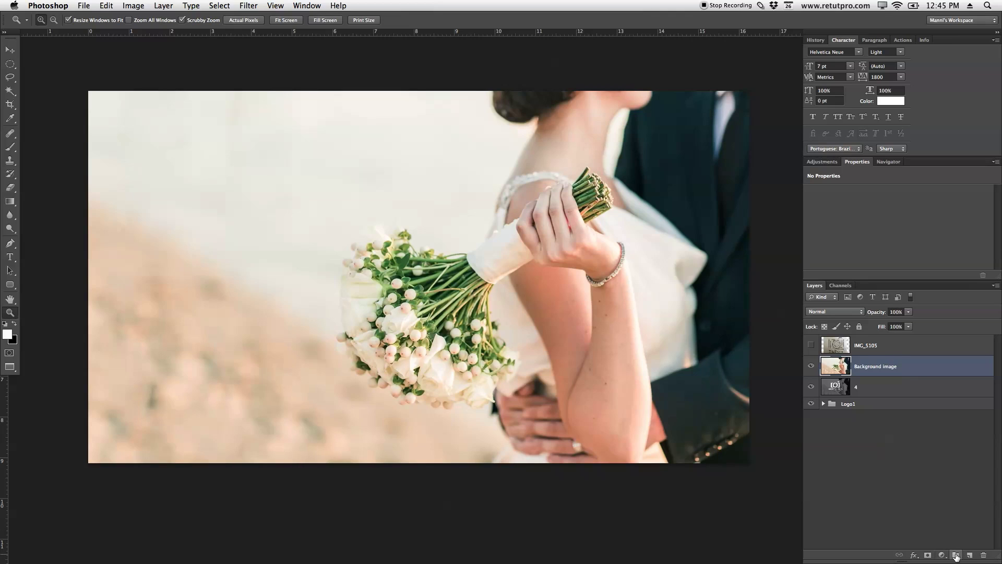
left_click(956, 555)
double_click(850, 361)
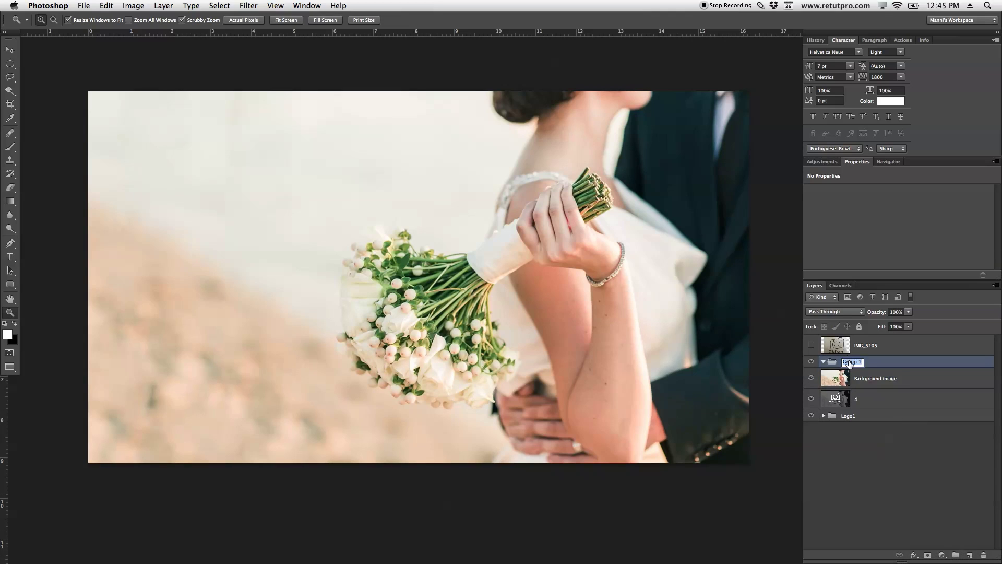
type("Background")
key("Return")
- Put the Background image layer into the Background group and move layer 4 below the Logo1 group, hiding both
left_click_drag(858, 380, 861, 362)
left_click_drag(865, 400, 864, 417)
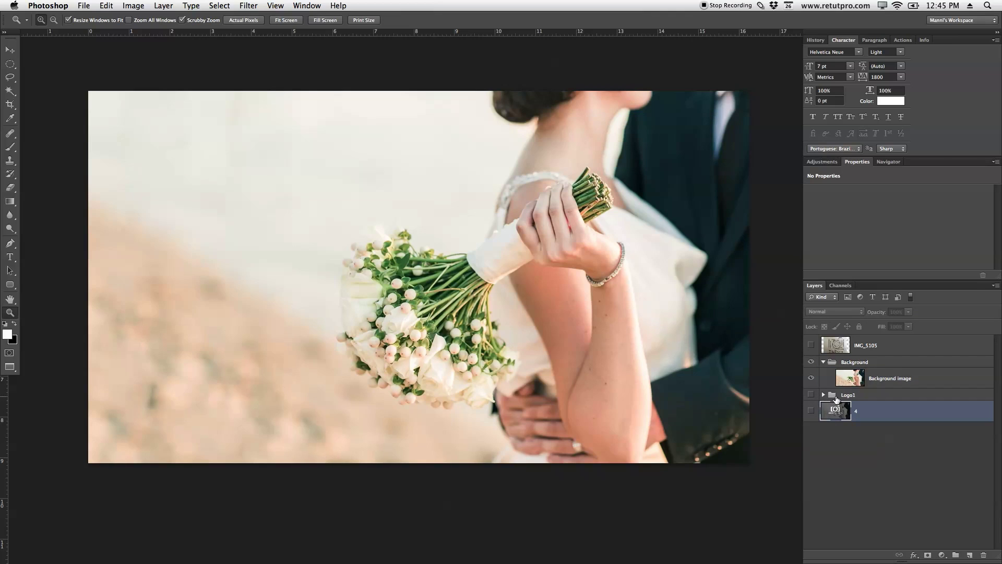
- Add a Hue/Saturation adjustment above the Background image layer with Saturation set to -100
left_click(888, 381)
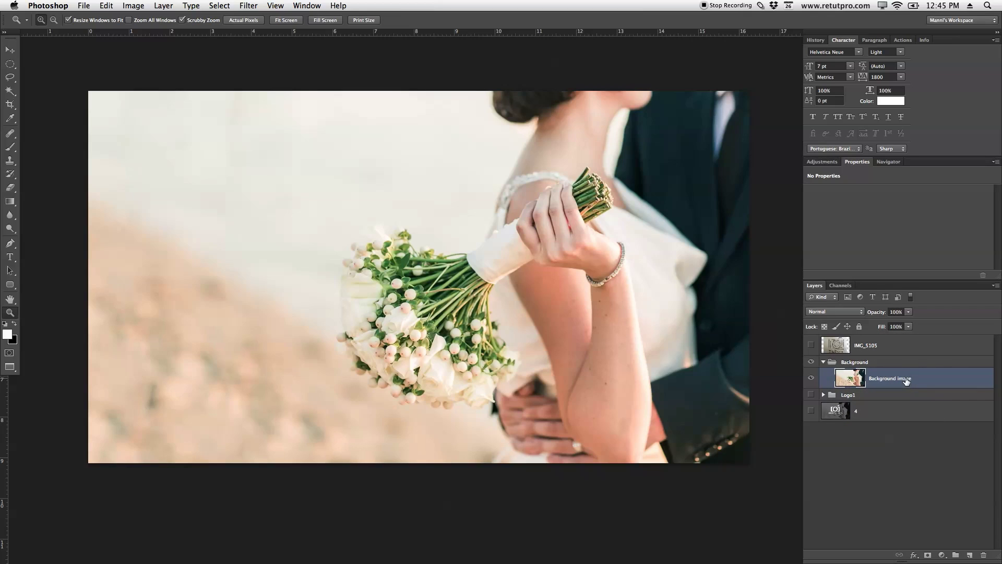
left_click(823, 162)
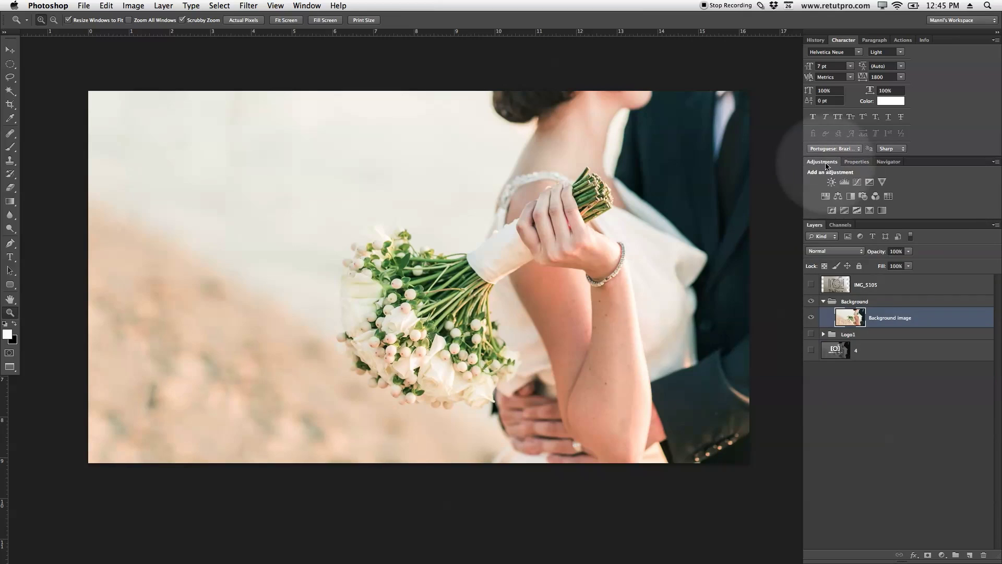
left_click(826, 196)
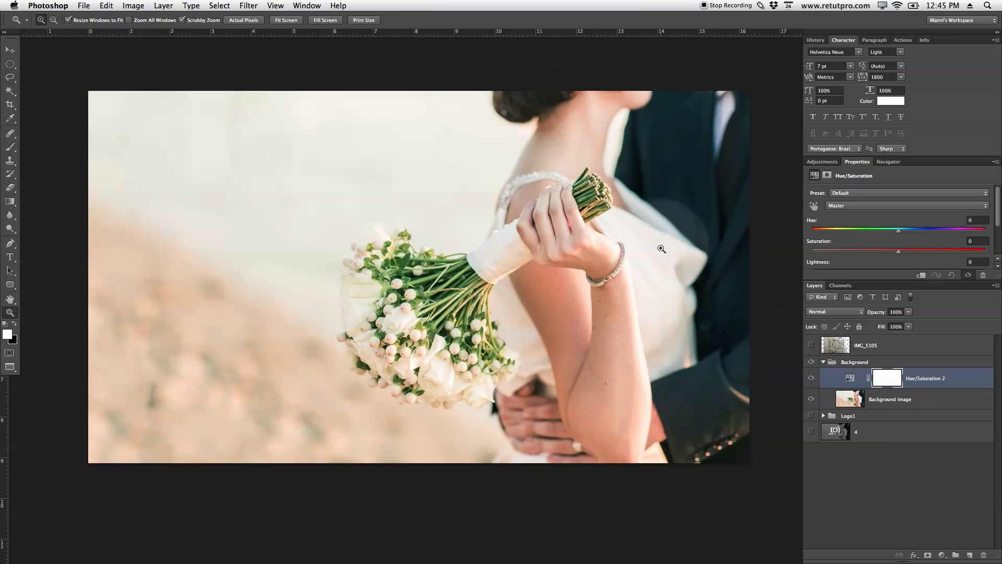
left_click_drag(899, 253, 811, 254)
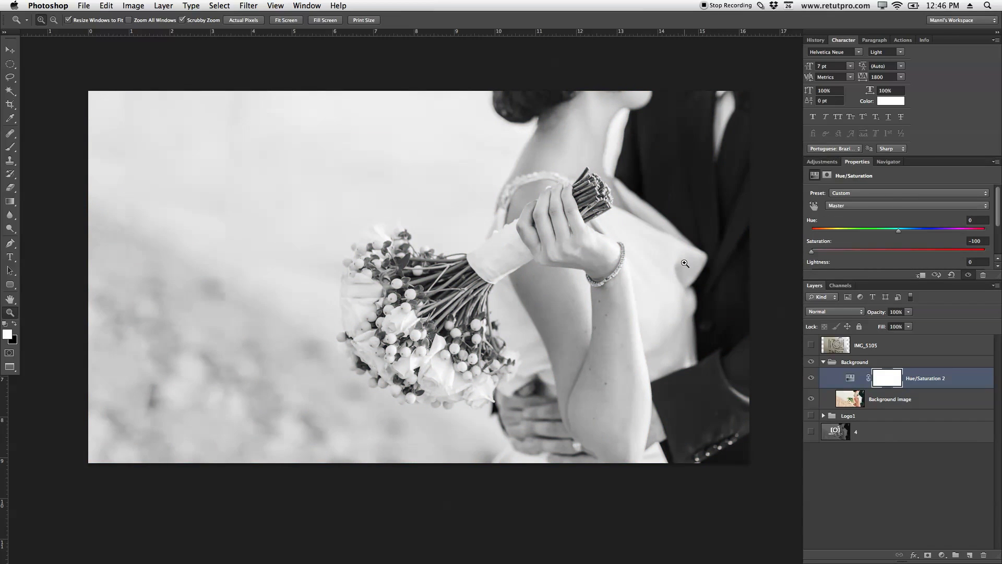
left_click(750, 275)
left_click(767, 275)
- Add a new empty layer and place it directly below the Background image layer in the Background group
left_click(880, 406)
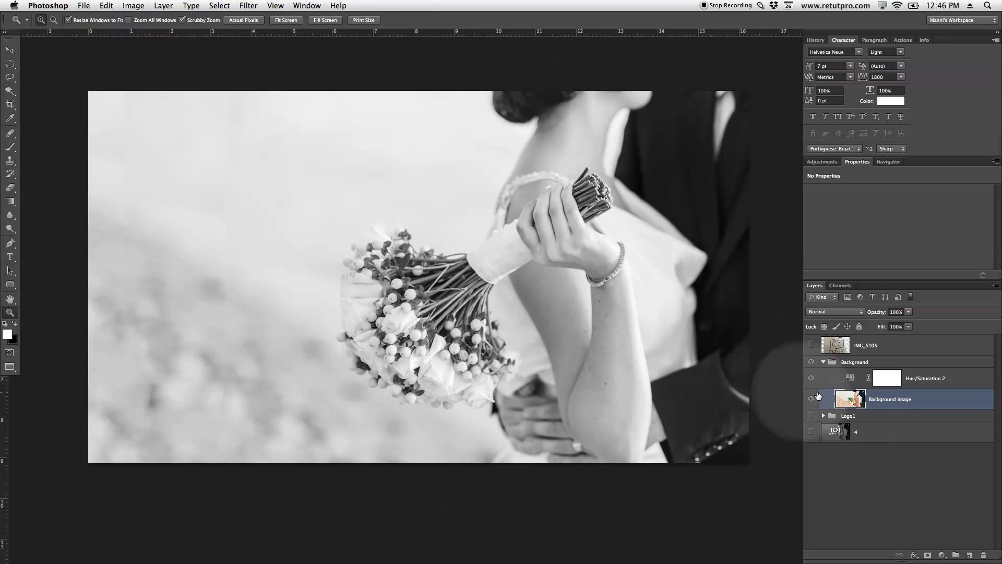
left_click(969, 555)
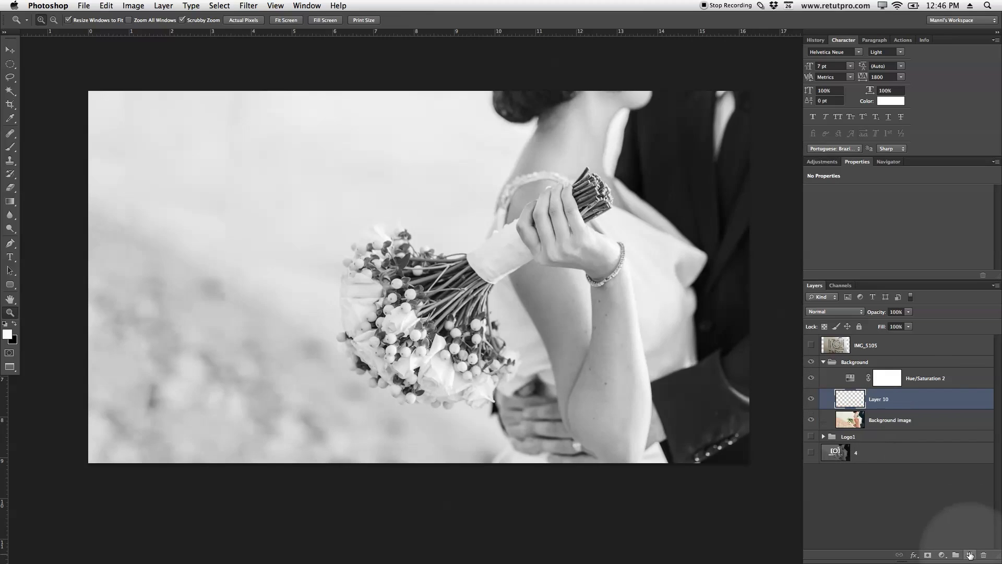
left_click_drag(852, 399, 865, 422)
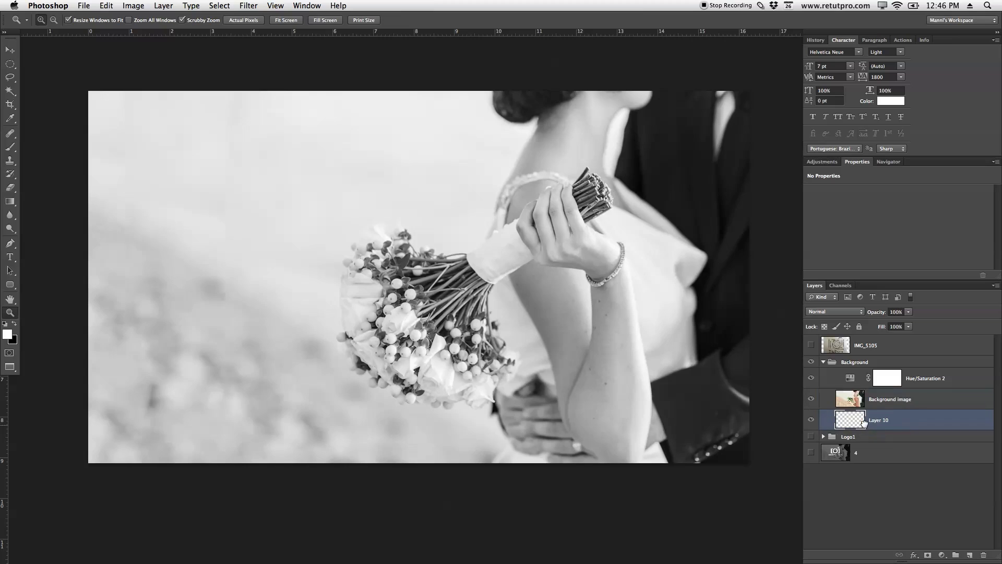
- Select the entire canvas with the Rectangular Marquee tool, about 16.26 by 9.14 cm
left_click(13, 65)
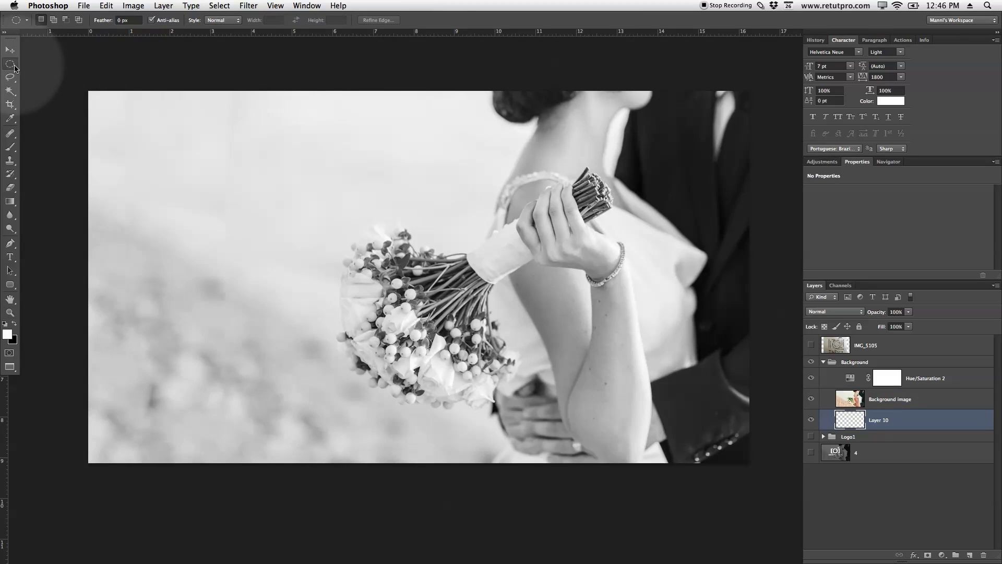
left_click(14, 66)
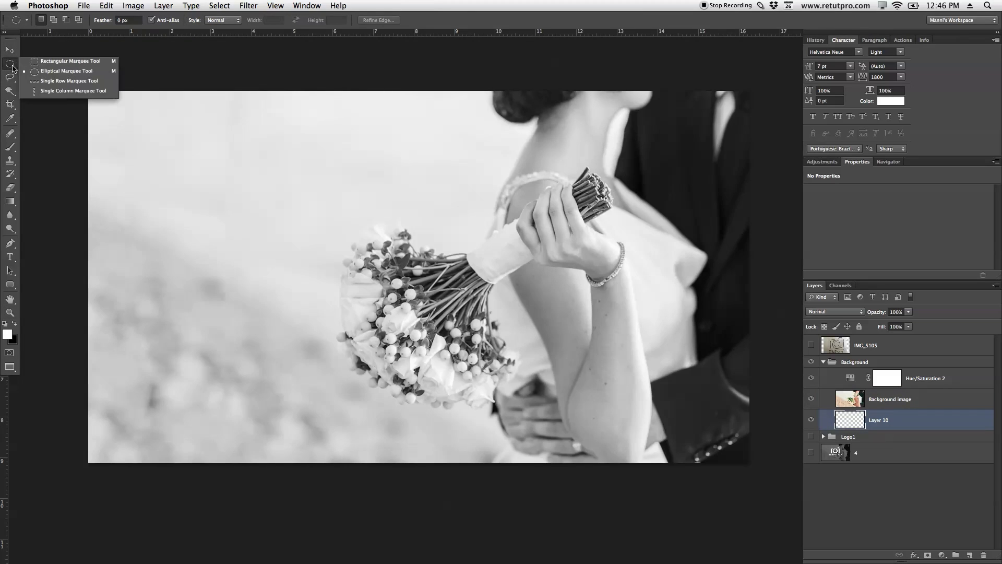
left_click(49, 65)
left_click_drag(78, 63, 730, 491)
left_click_drag(750, 490, 756, 491)
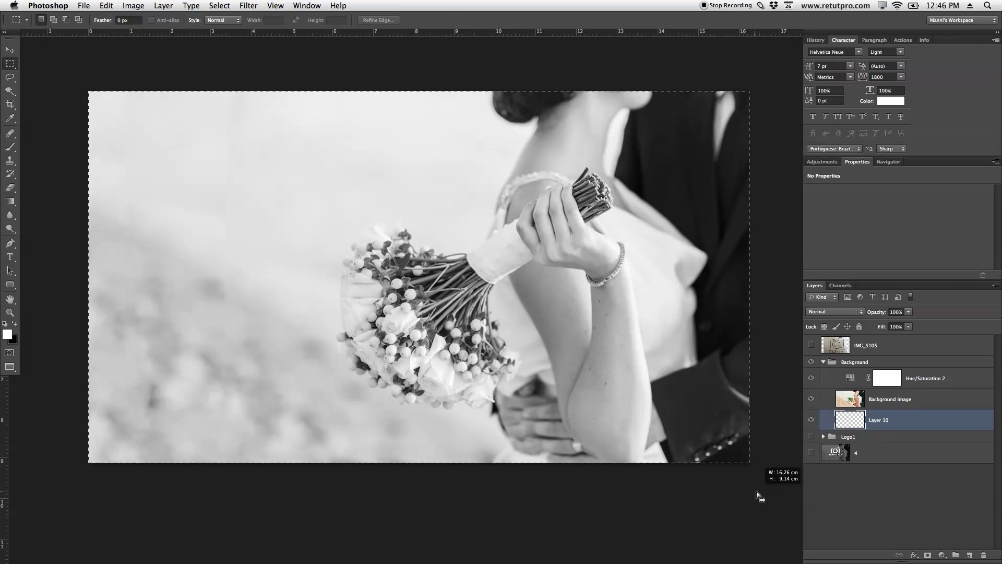
- Fill the canvas selection on the new layer with black in Normal mode at 100% opacity and deselect
right_click(562, 327)
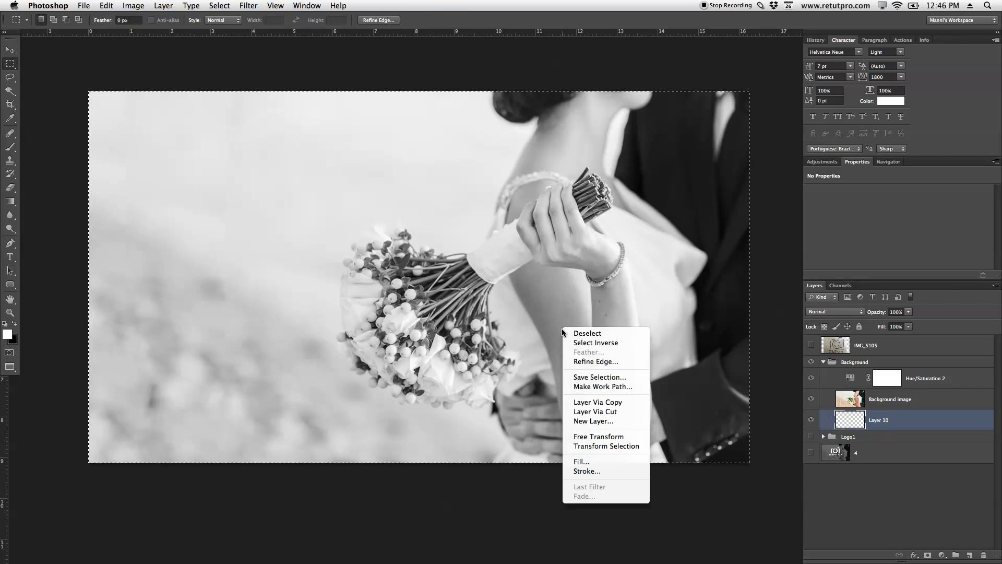
left_click(600, 462)
left_click_drag(640, 427, 494, 198)
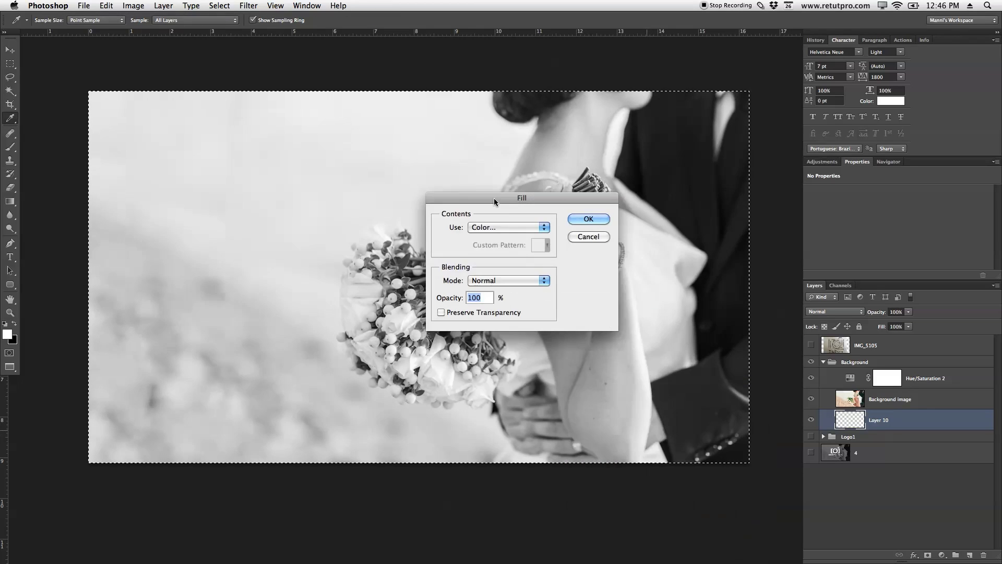
left_click(492, 227)
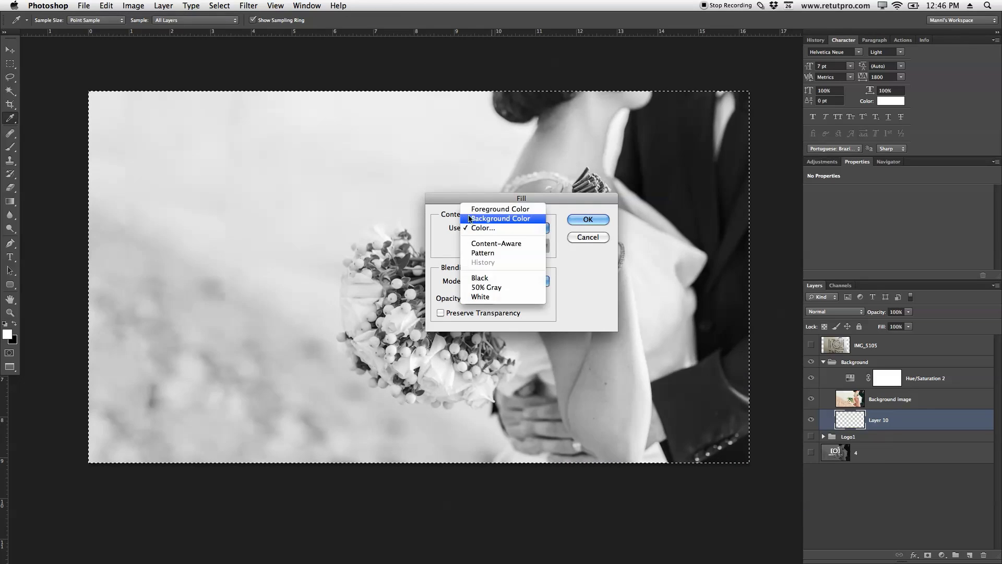
left_click(483, 277)
left_click(593, 219)
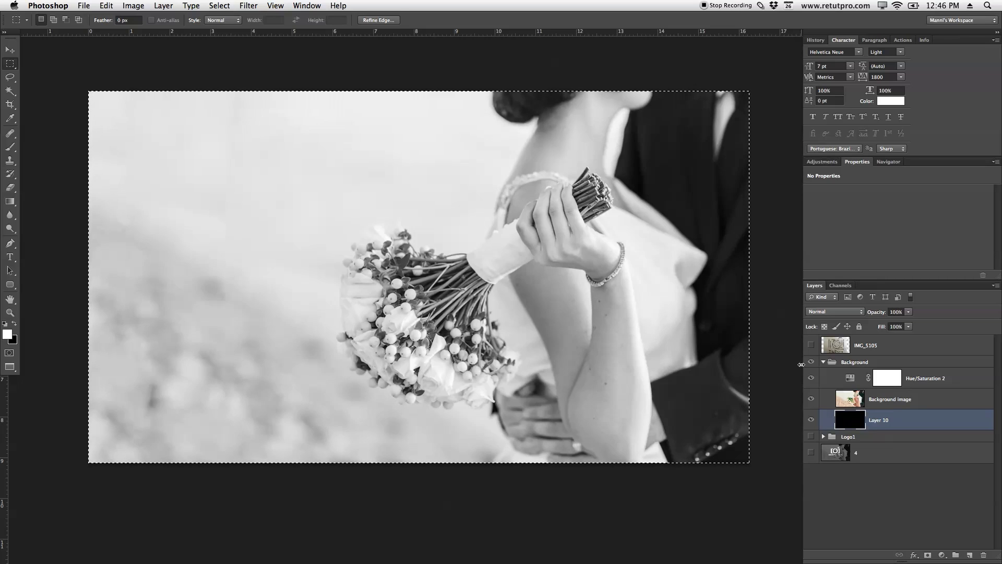
key("super+d")
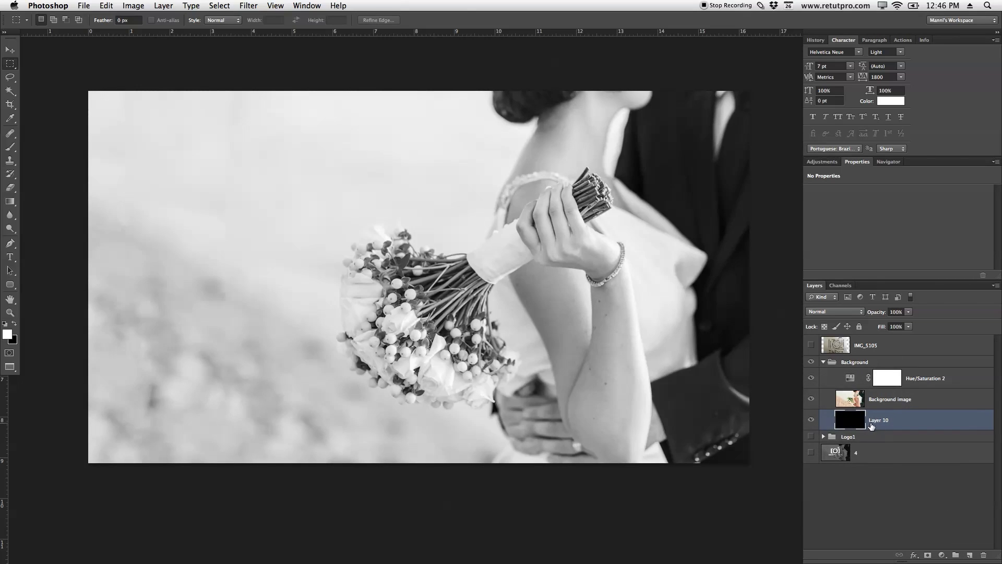
- Lower the Background image layer's opacity to 66% over the black layer and collapse the Background group
left_click(811, 400)
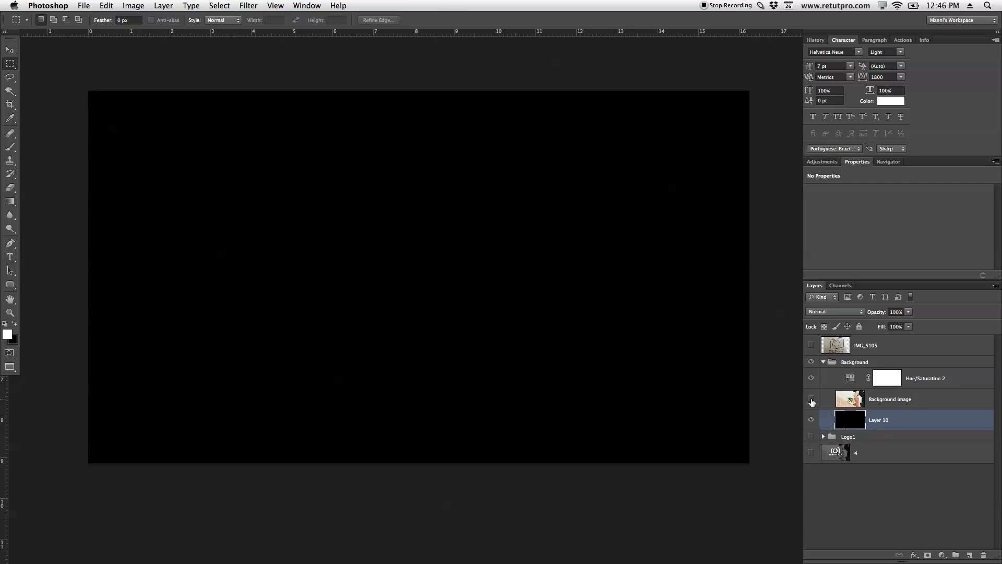
left_click(811, 399)
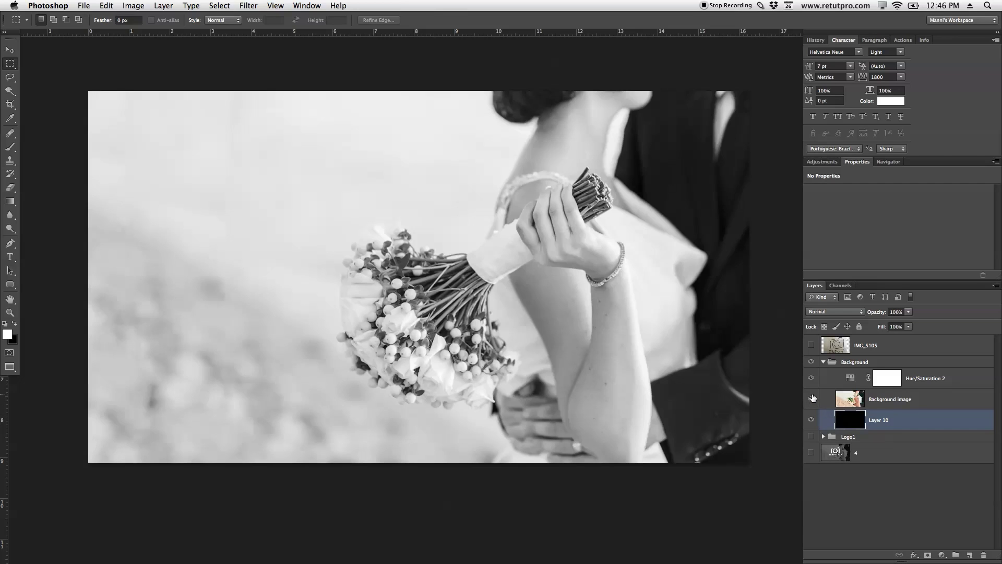
left_click(904, 405)
left_click_drag(877, 315, 862, 315)
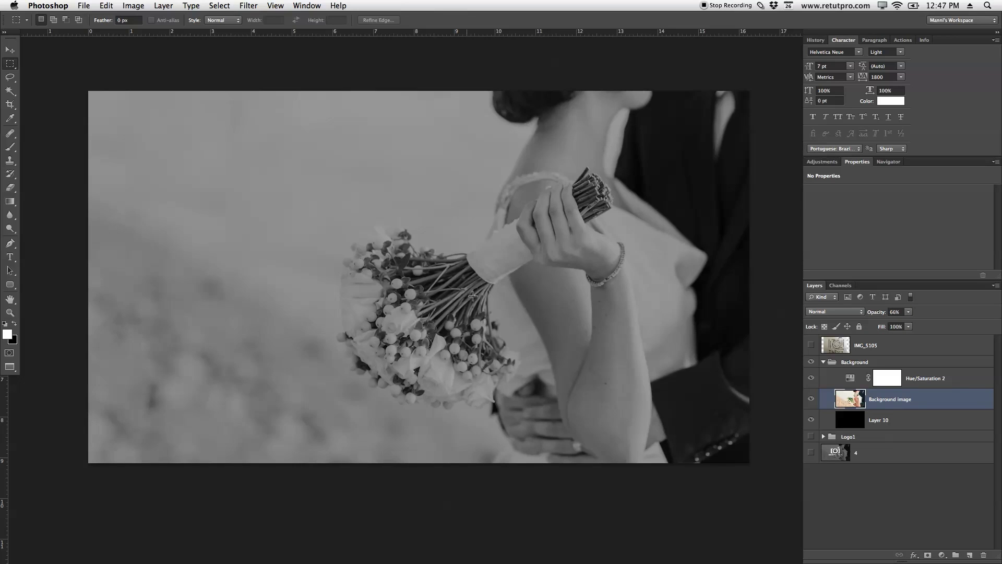
left_click(864, 393)
left_click(824, 362)
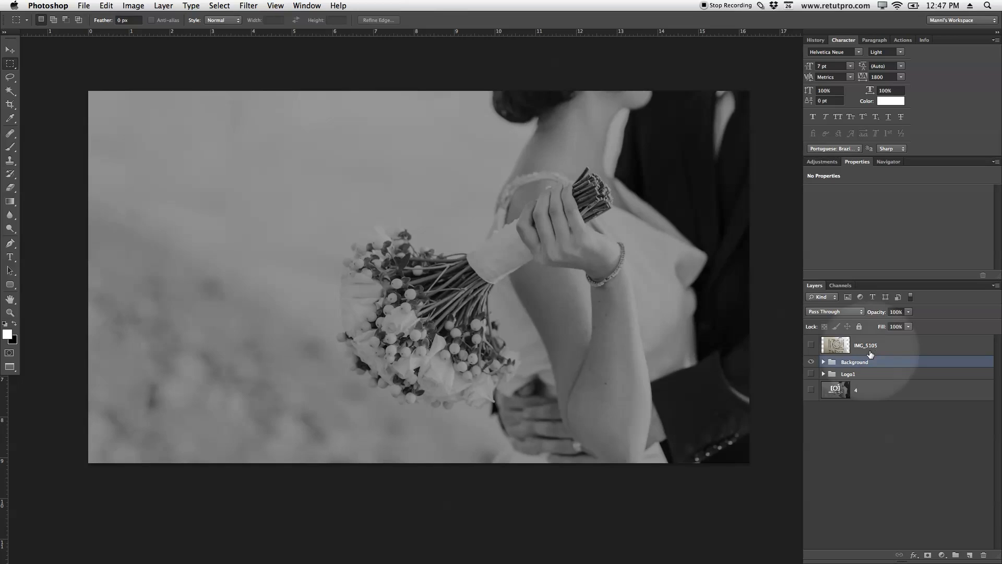
- Show the IMG_5105 sketch layer, scale it to about 57% and move it to the middle of the canvas
left_click(811, 346)
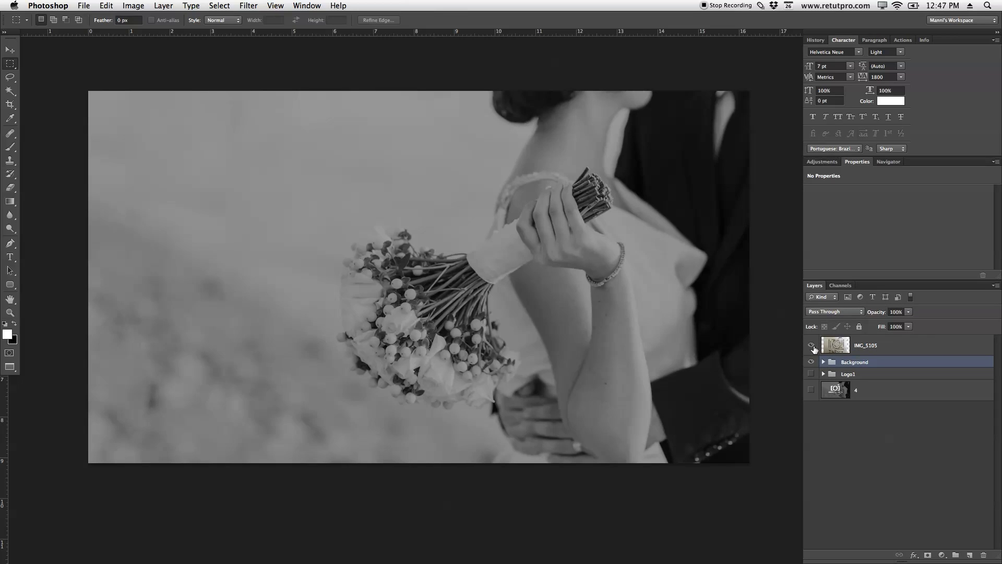
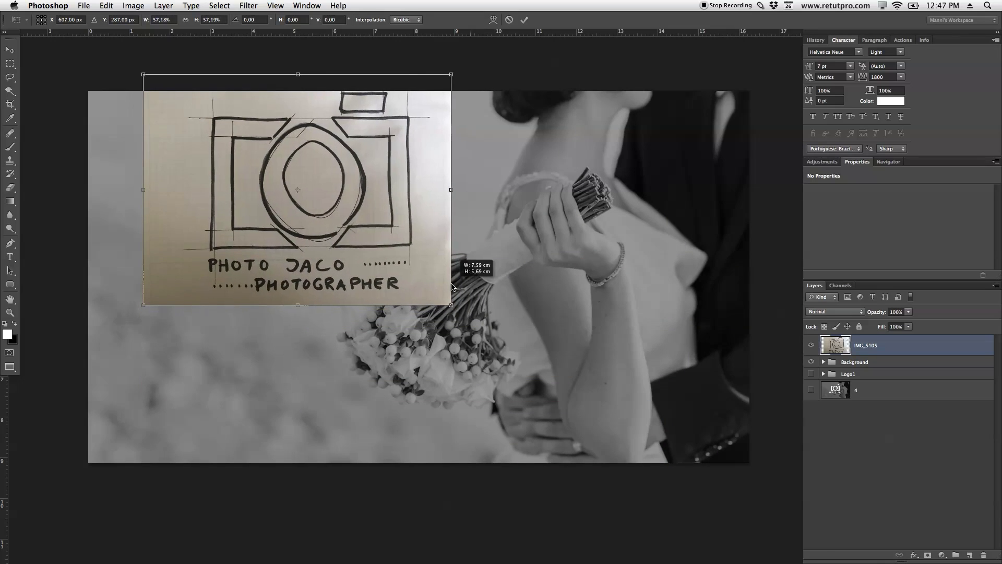
left_click(526, 20)
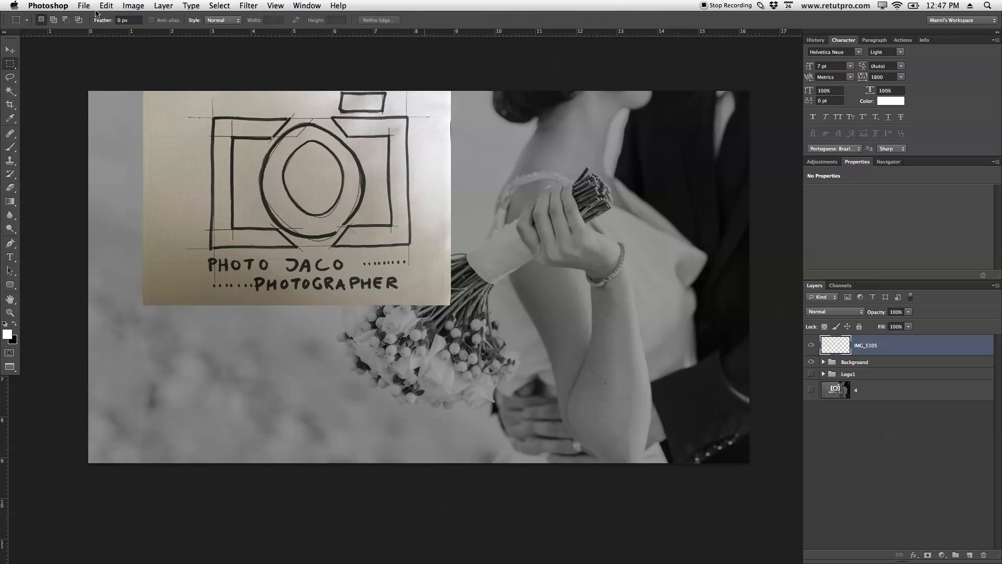
left_click_drag(323, 206, 432, 265)
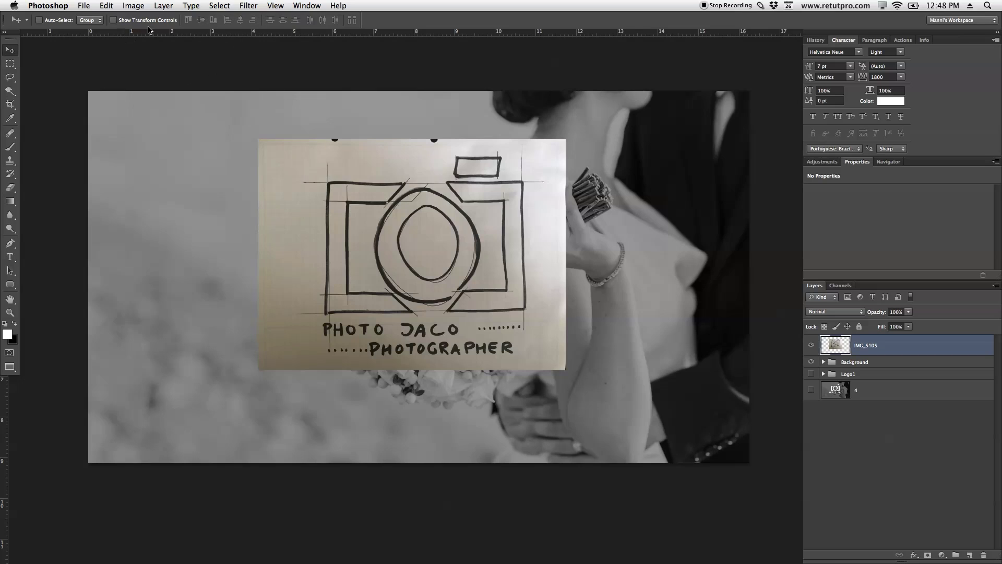
- Place four horizontal guides along the outer and inner upper and lower edges of the sketched camera frame
left_click_drag(160, 34, 420, 182)
left_click_drag(385, 38, 406, 204)
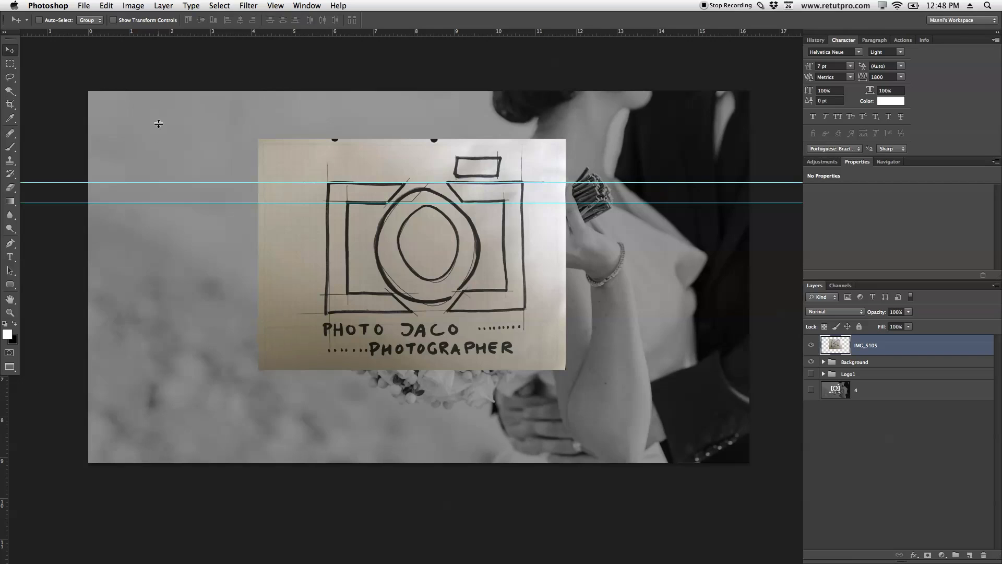
left_click_drag(240, 30, 417, 295)
left_click_drag(431, 33, 431, 313)
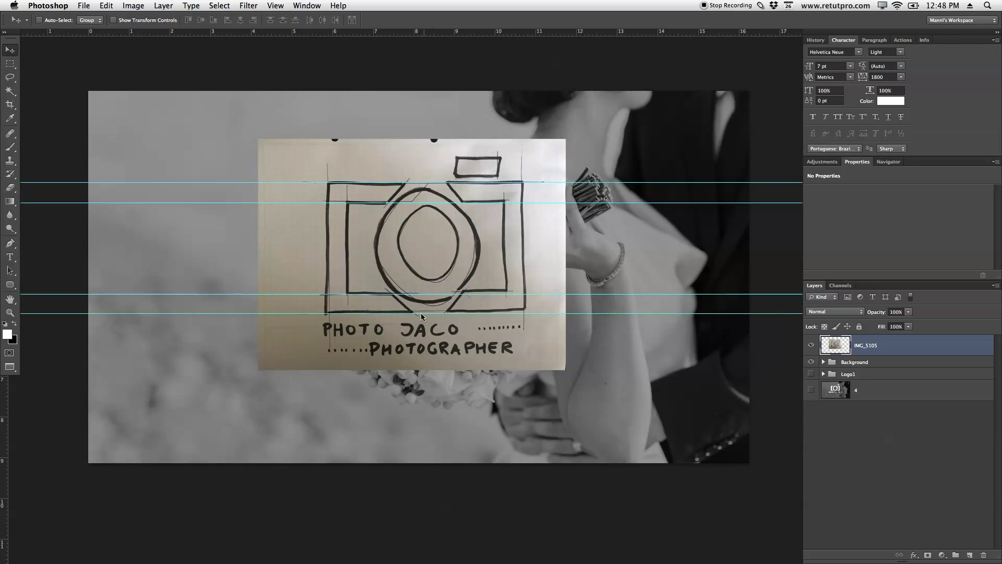
- Place four vertical guides on the sketched frame's left half: outer edge, inner edge, inner corner at about 7.39 cm, and diagonal tip
left_click_drag(7, 393, 327, 310)
left_click_drag(8, 388, 347, 291)
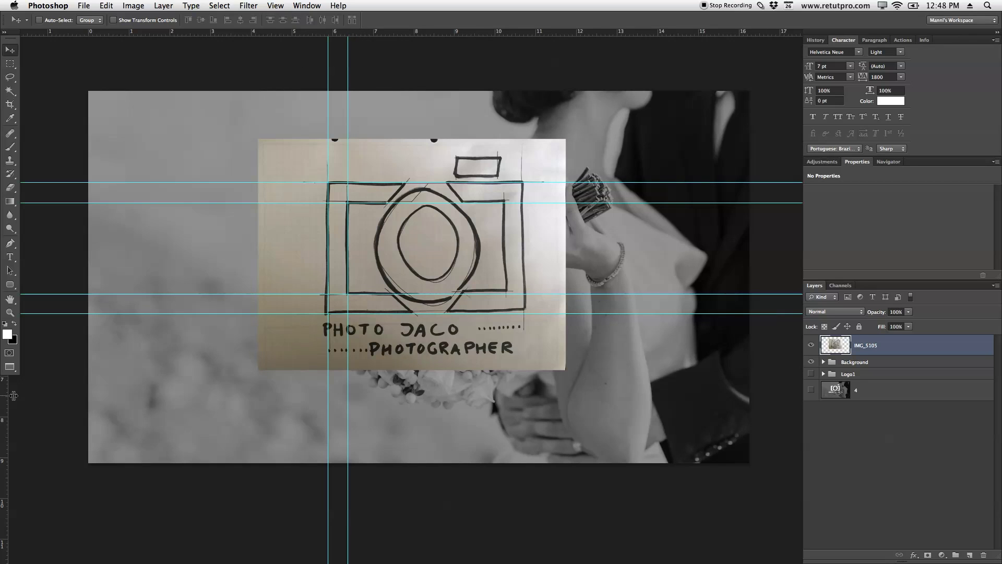
left_click_drag(9, 397, 389, 368)
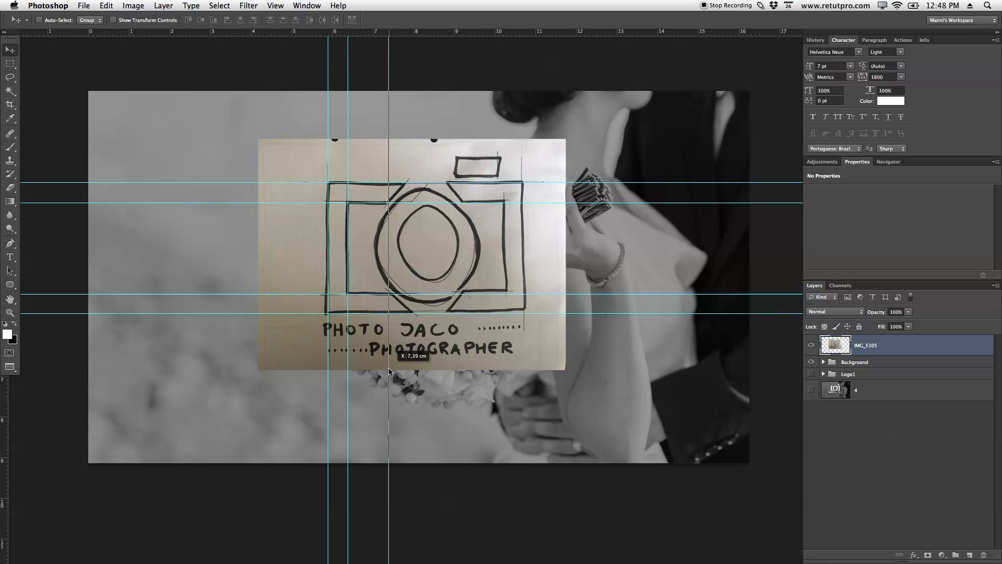
left_click_drag(4, 397, 408, 317)
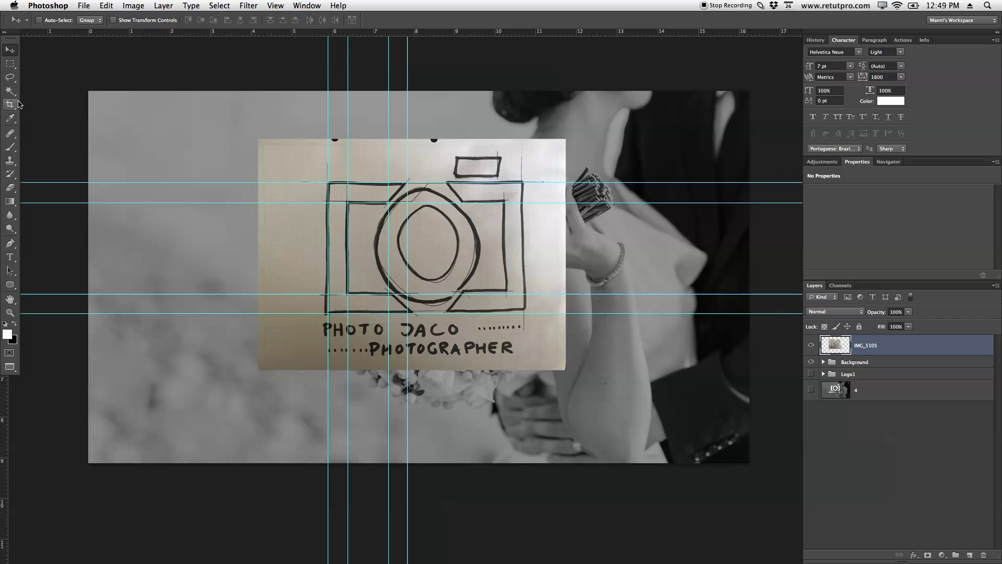
- Draw a closed Pen tool path around the left half of the camera frame along the guides and check it with the layers hidden
left_click(12, 245)
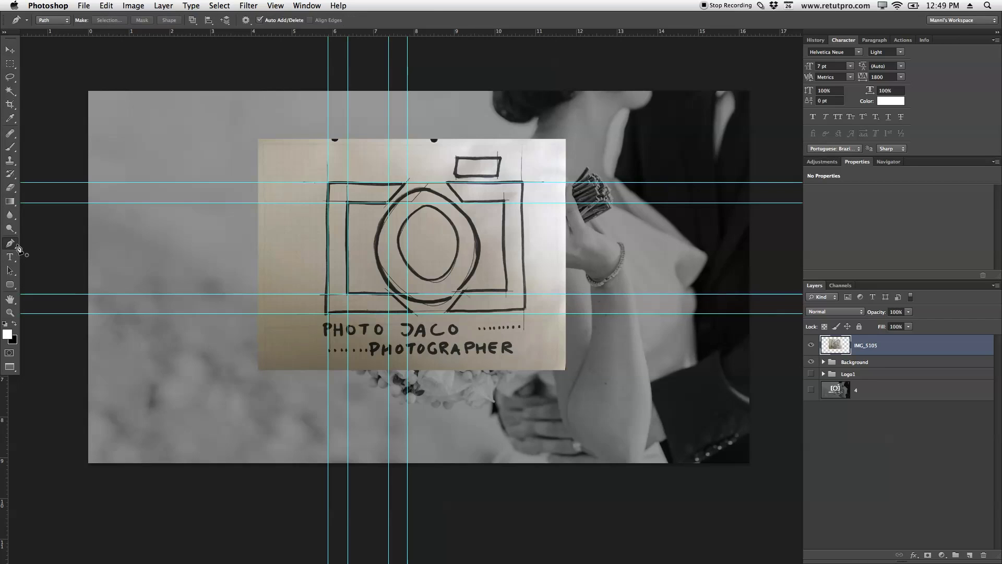
left_click(407, 182)
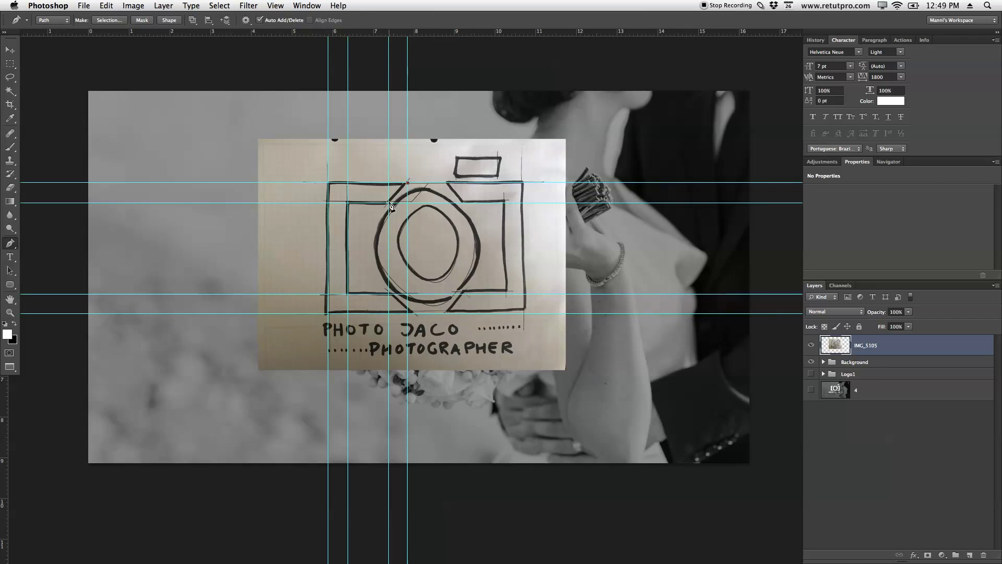
left_click(348, 203)
left_click(347, 294)
left_click(407, 313)
left_click(328, 313)
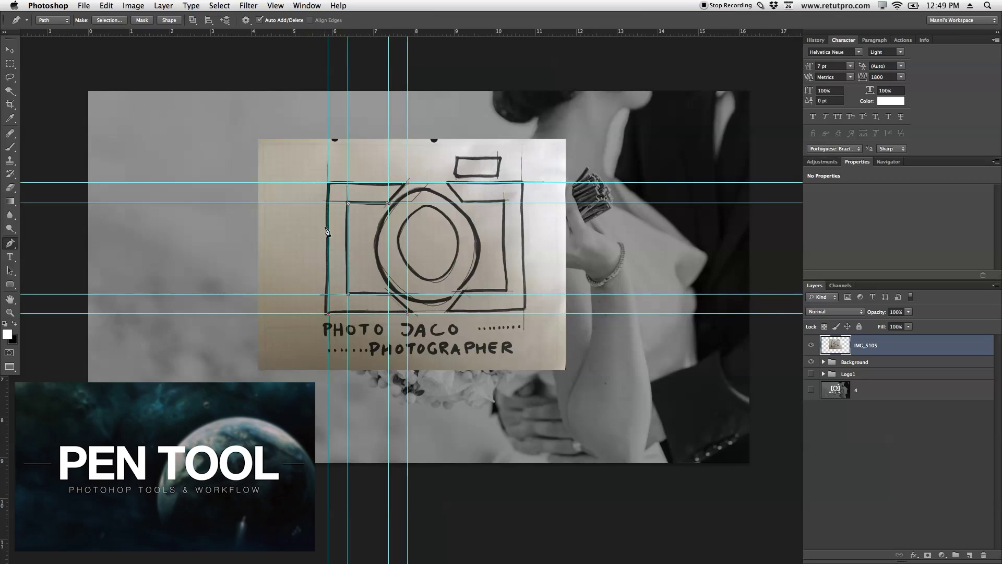
left_click(329, 183)
left_click(407, 183)
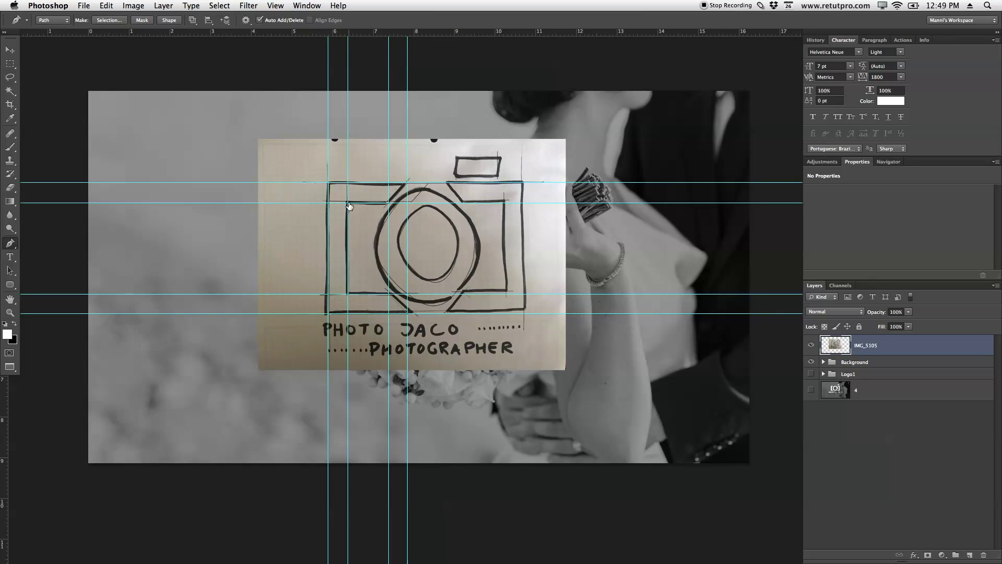
left_click(810, 345)
left_click(811, 362)
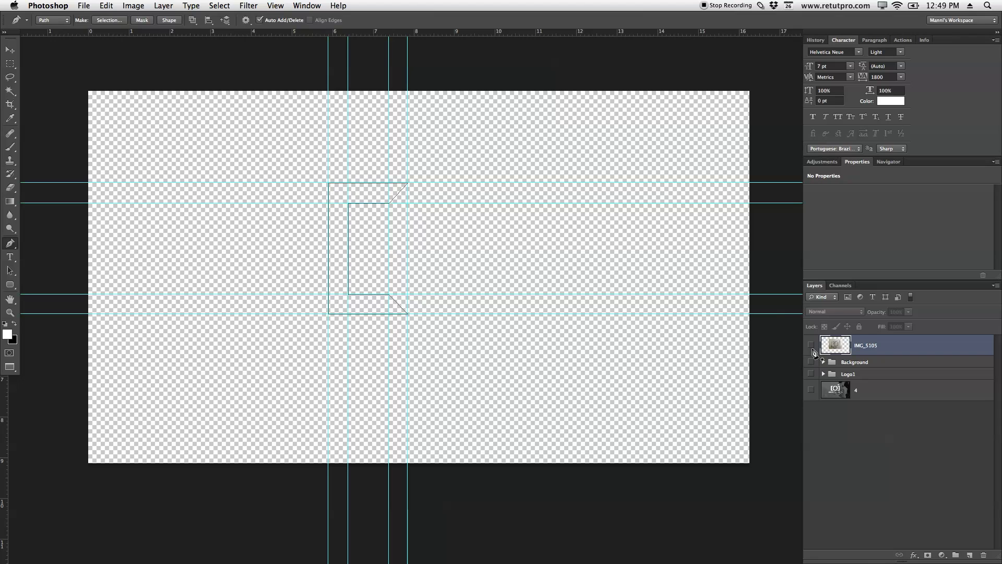
left_click(811, 345)
- Make a new anti-aliased selection from the left half-frame path with a feather radius of 0 pixels
right_click(359, 190)
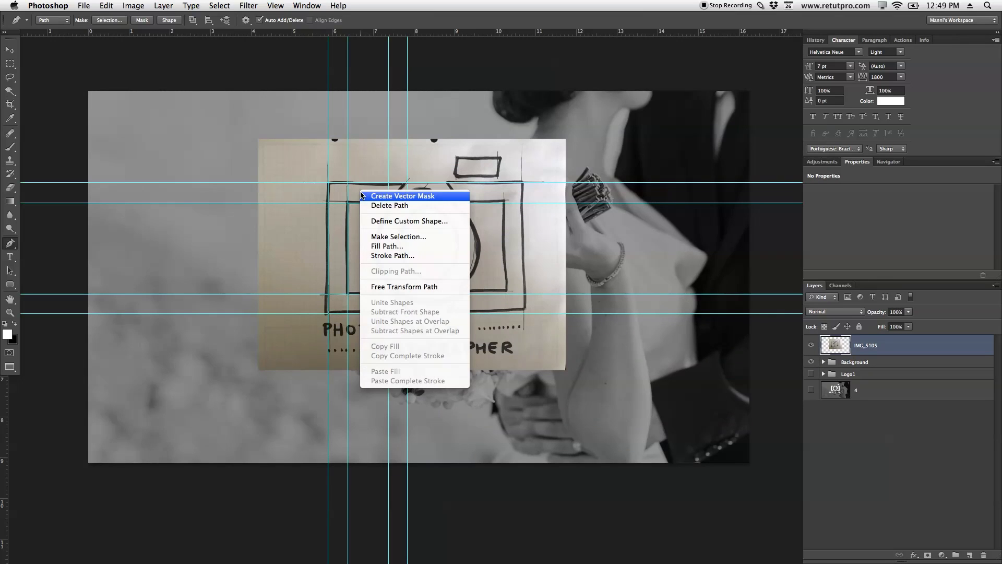
left_click(393, 237)
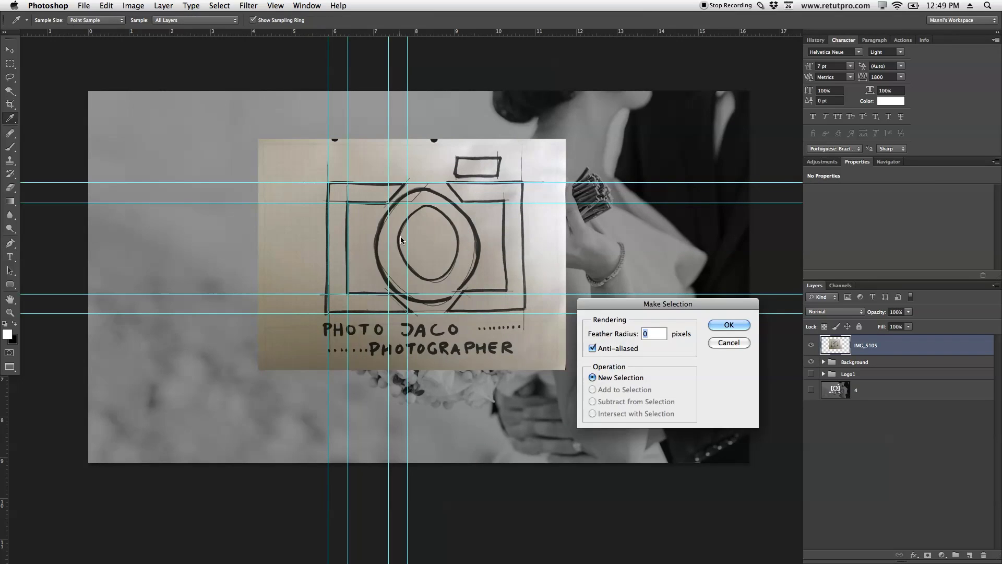
left_click(728, 324)
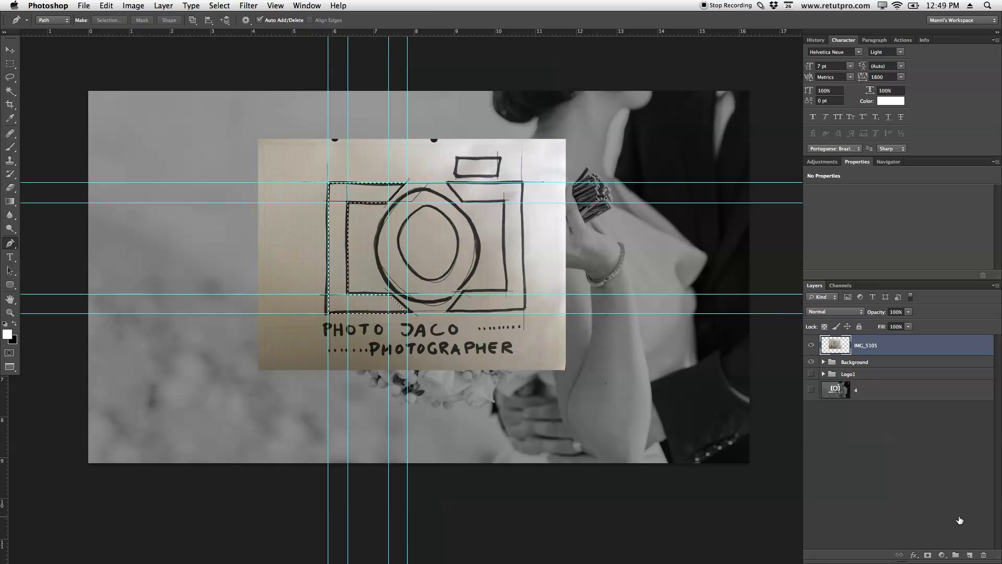
- Fill the half-frame selection with white on a new layer, in Normal mode at 100% opacity, and deselect
left_click(981, 557)
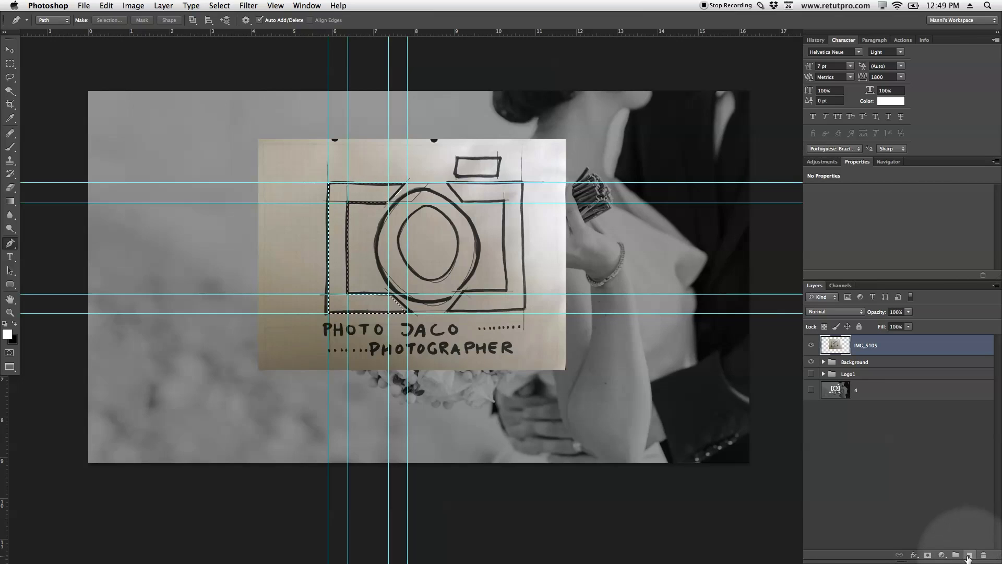
left_click(969, 556)
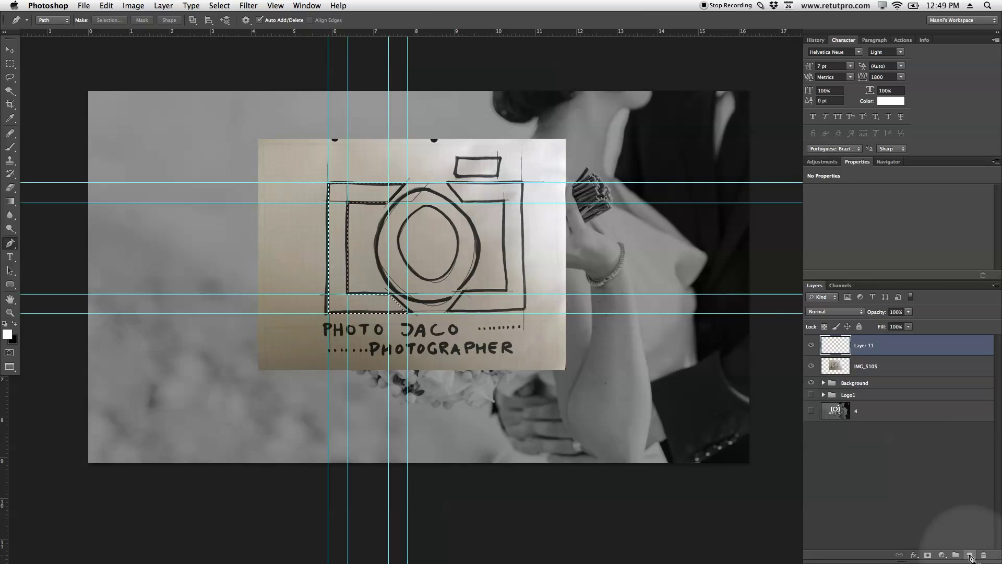
right_click(367, 190)
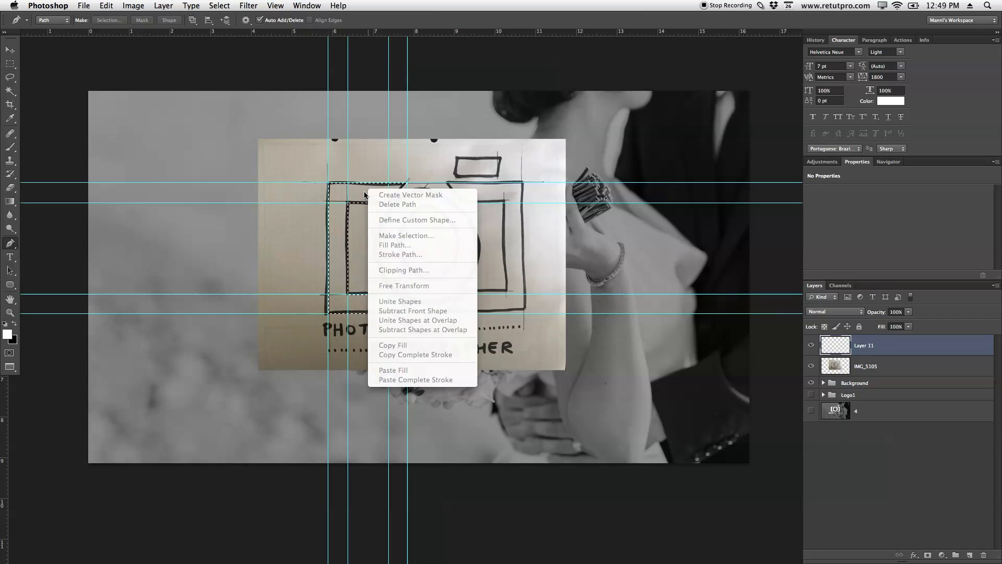
key("Escape")
left_click(10, 63)
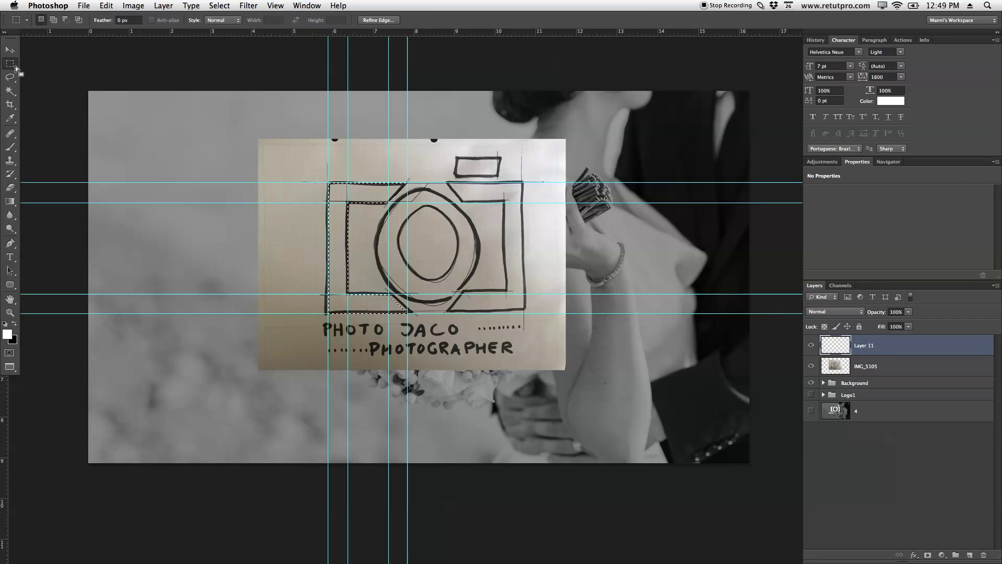
right_click(362, 192)
left_click(412, 330)
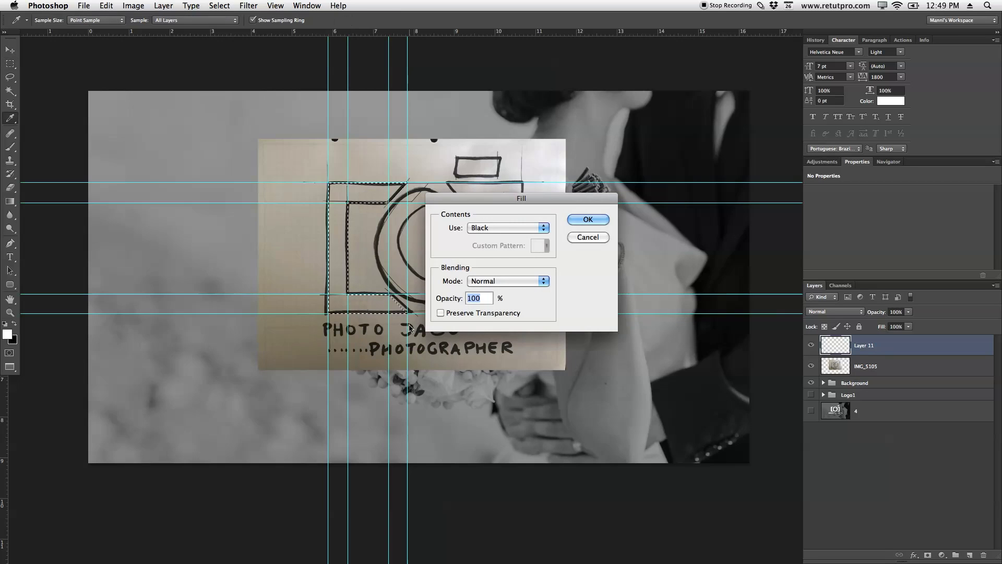
left_click(500, 228)
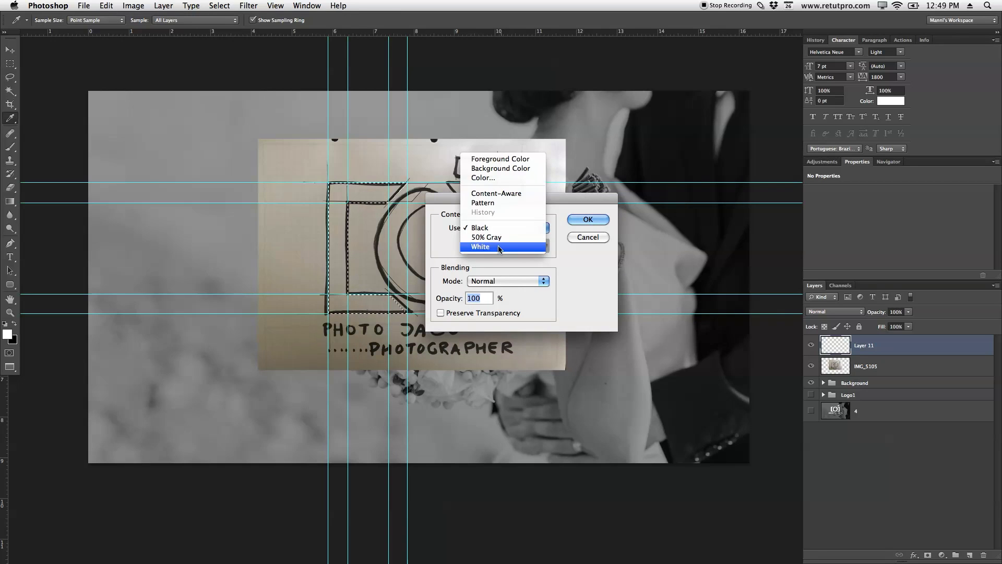
left_click(494, 246)
left_click(576, 220)
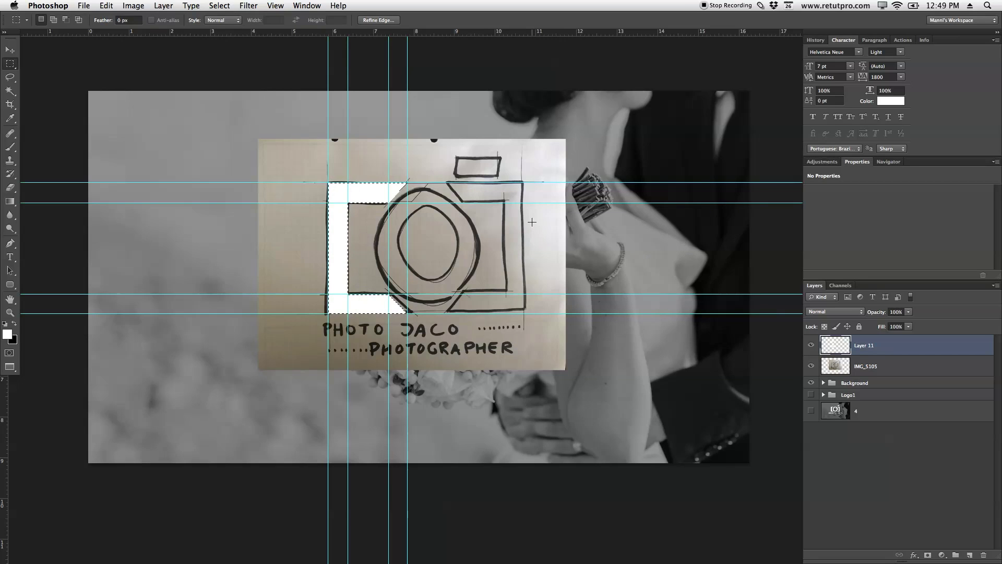
key("ctrl+d")
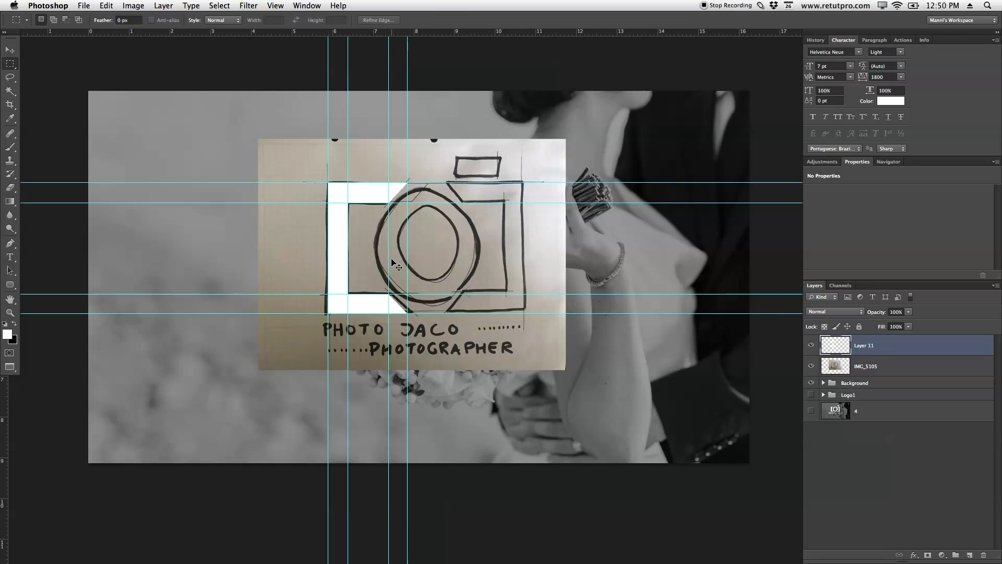
- Duplicate the white half-frame layer and flip the copy horizontally
key("super+j")
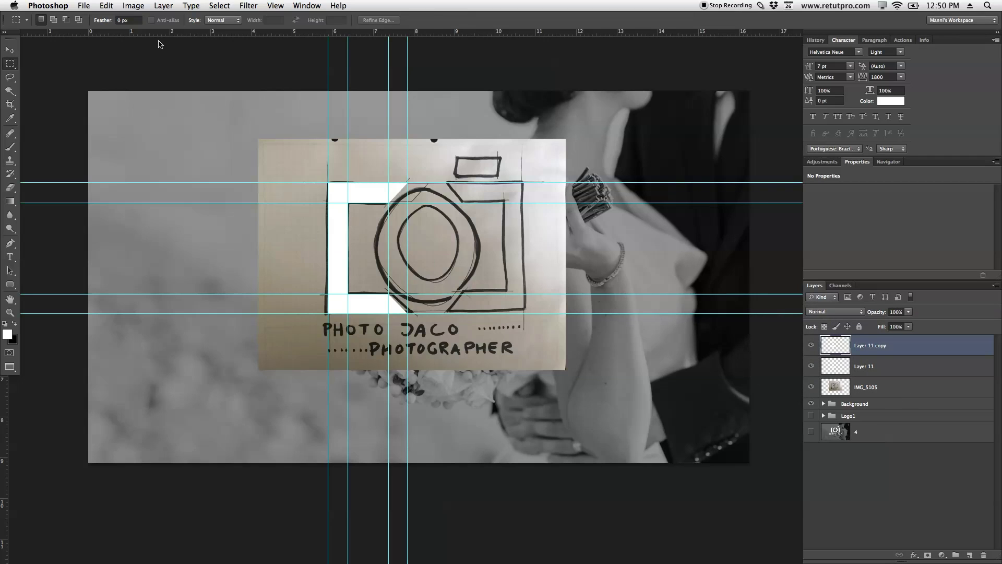
left_click(128, 7)
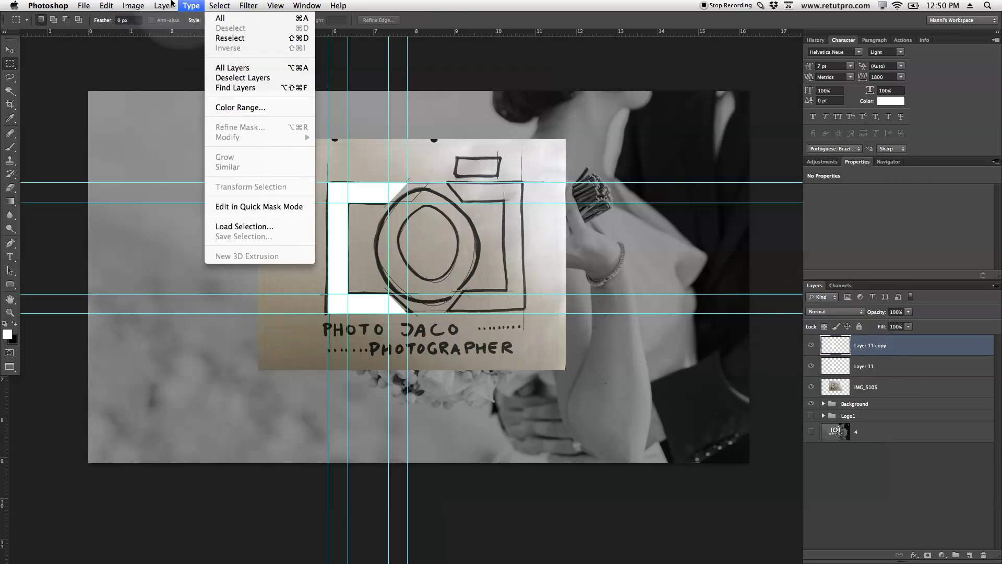
mouse_move(99, 6)
mouse_move(157, 237)
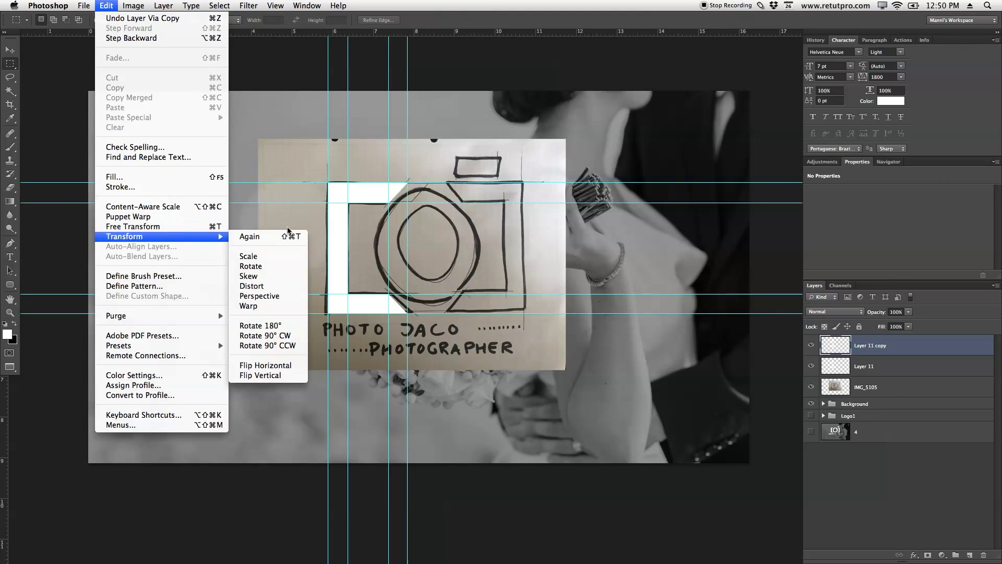
left_click(281, 366)
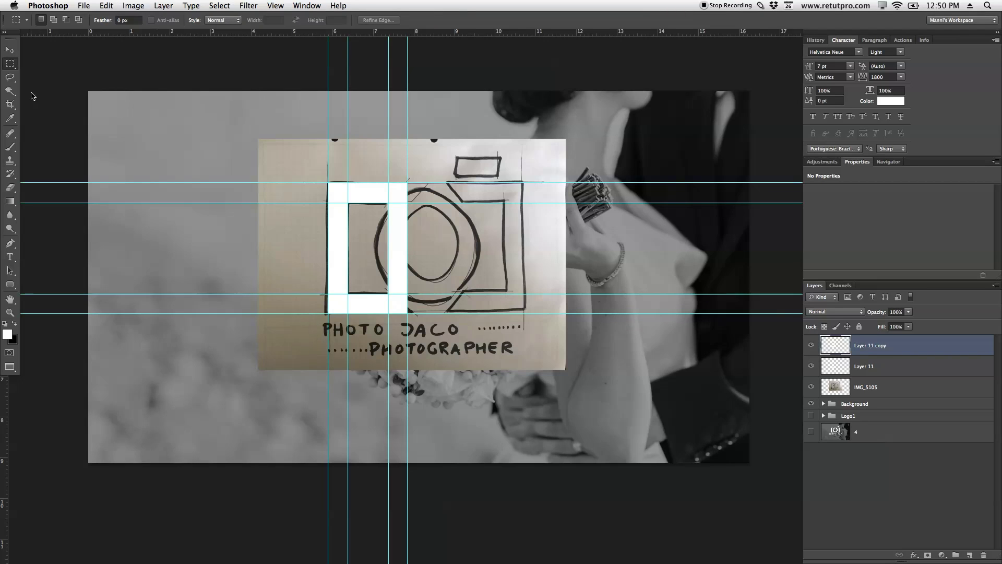
- Move the flipped half to the opposite side to complete a wider camera frame, and hide the IMG_5105 sketch layer
left_click(10, 51)
left_click_drag(402, 248, 518, 245)
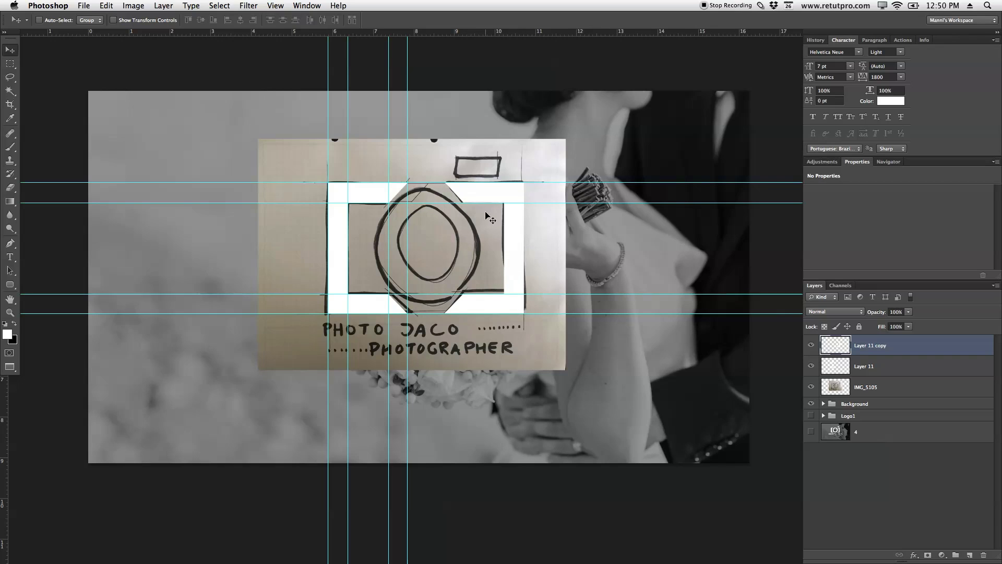
left_click_drag(515, 282, 534, 241)
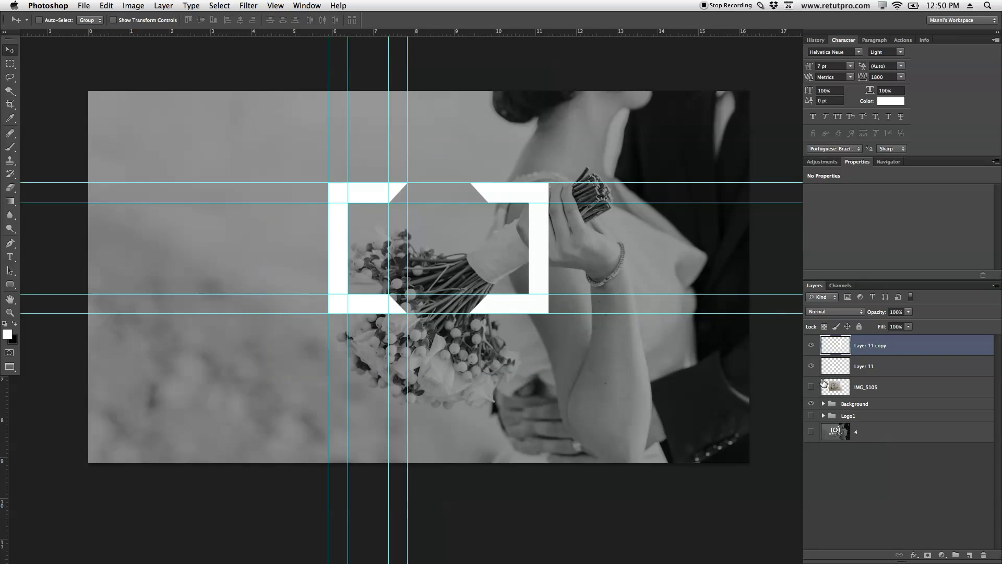
- Move reference layer 4 directly below Layer 11 in the layer stack and show it
left_click_drag(845, 426, 848, 380)
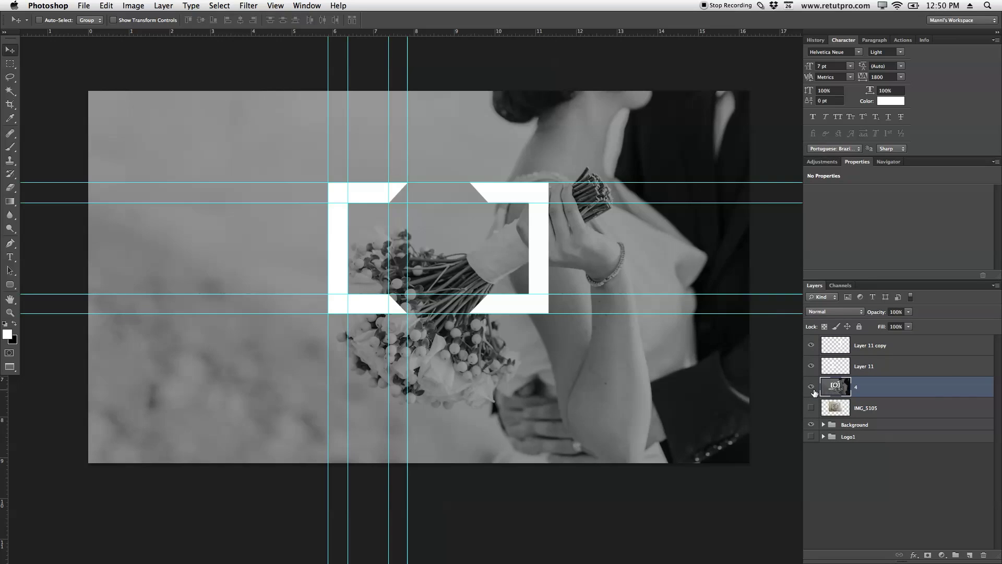
left_click(811, 387)
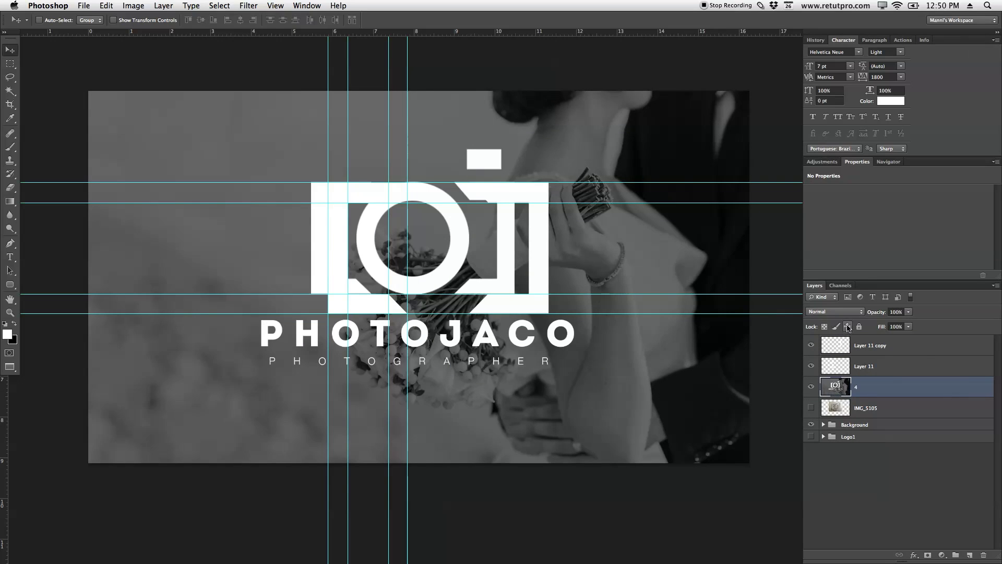
left_click(862, 345)
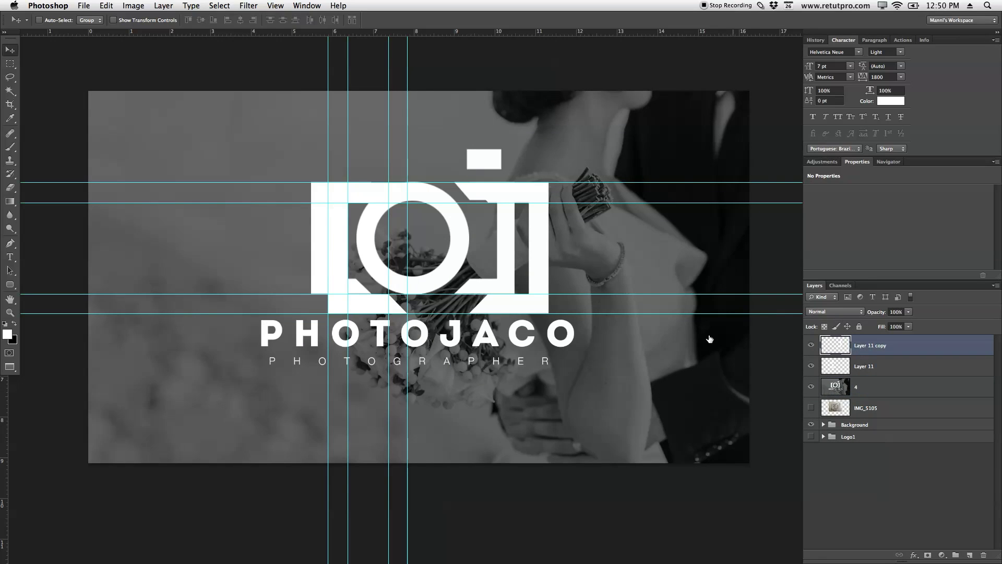
- Shift Layer 11 and Layer 11 copy to the left so their outer edges line up with the reference logo's camera frame
left_click(890, 369)
left_click_drag(419, 259, 378, 261)
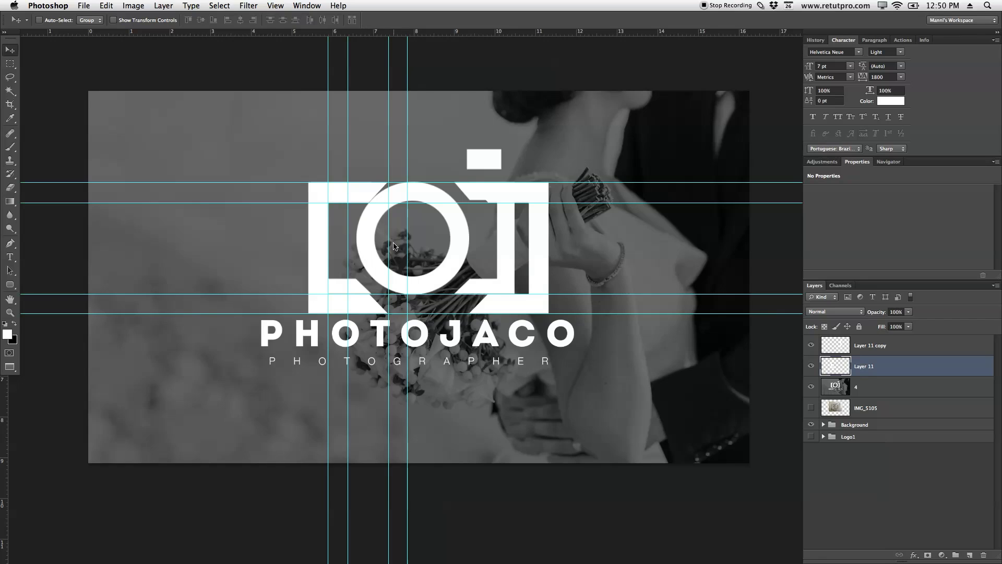
left_click(897, 353)
left_click_drag(628, 292, 596, 286)
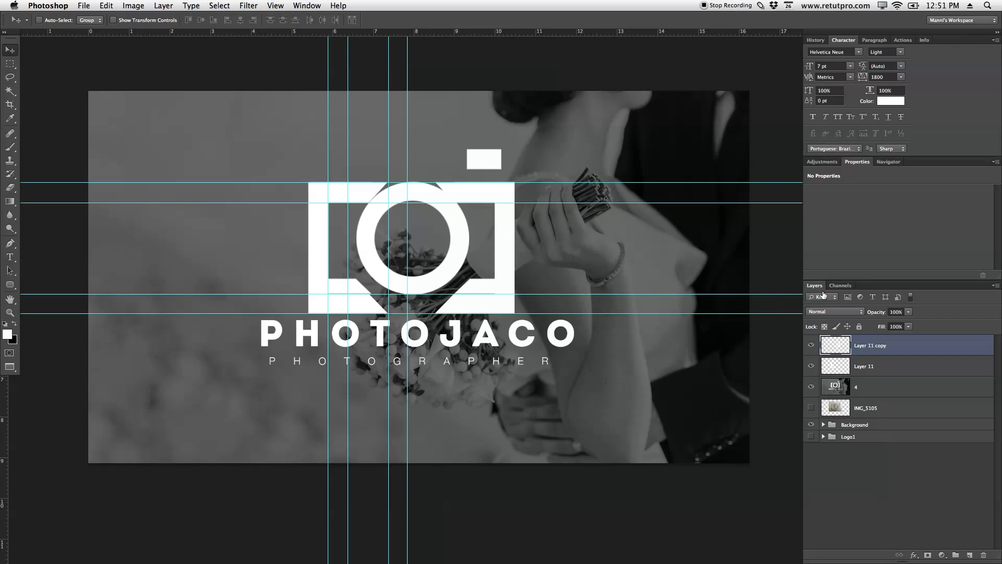
- Scale Layer 11 and Layer 11 copy together to about 86% of their size, keeping their upper edge in place
left_click(901, 368, "shift")
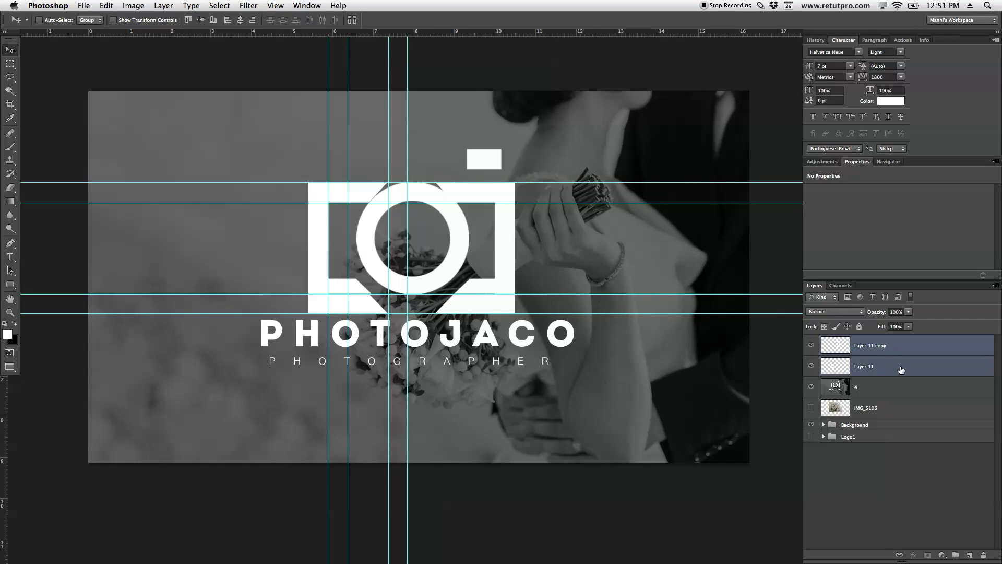
key("super+t")
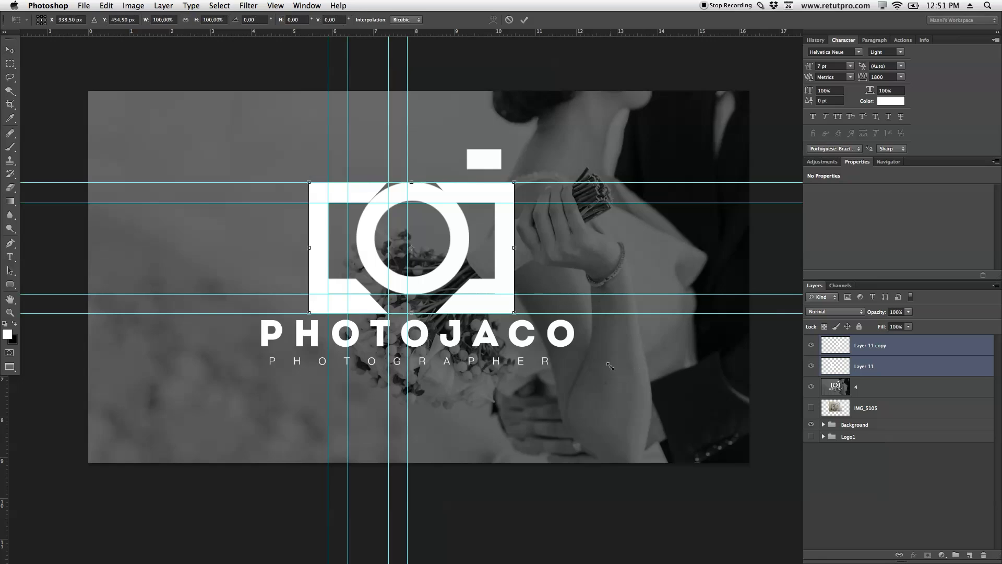
left_click_drag(514, 313, 497, 289)
left_click_drag(494, 285, 492, 283)
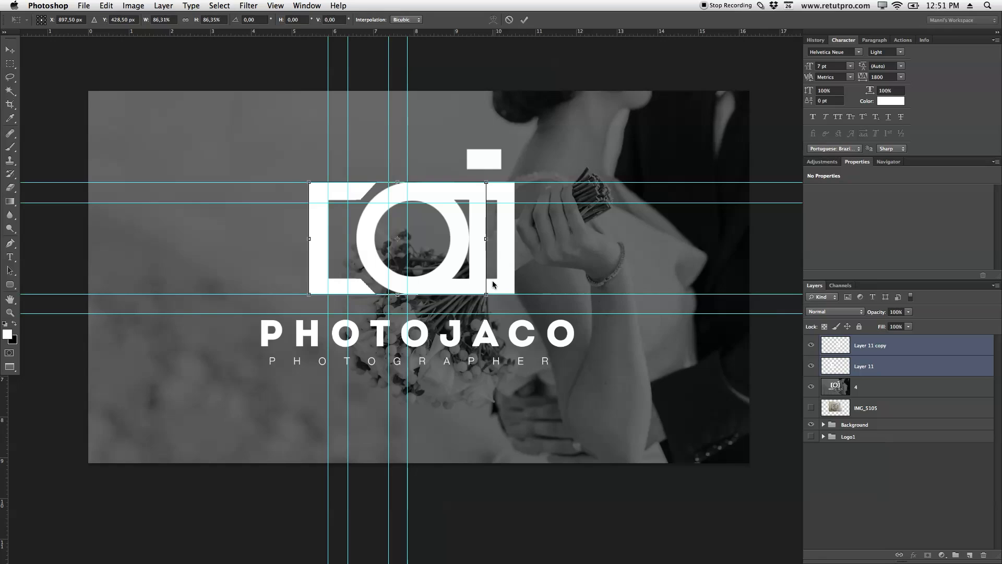
left_click(524, 20)
- Shift Layer 11 copy right to the reference camera frame's outer edge, hide reference layer 4, and nudge the copy slightly left
left_click(894, 342)
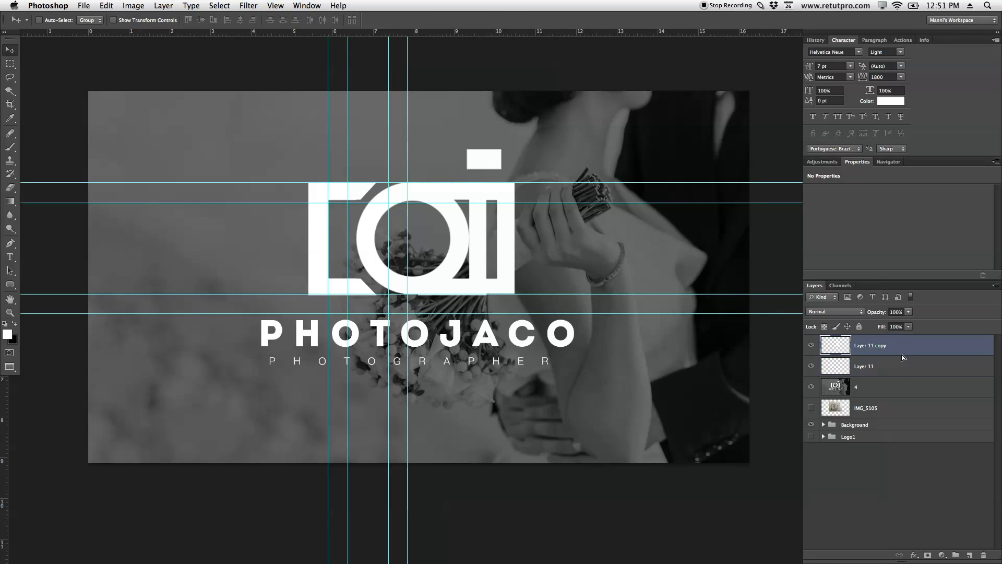
left_click_drag(452, 259, 479, 254)
left_click(811, 387)
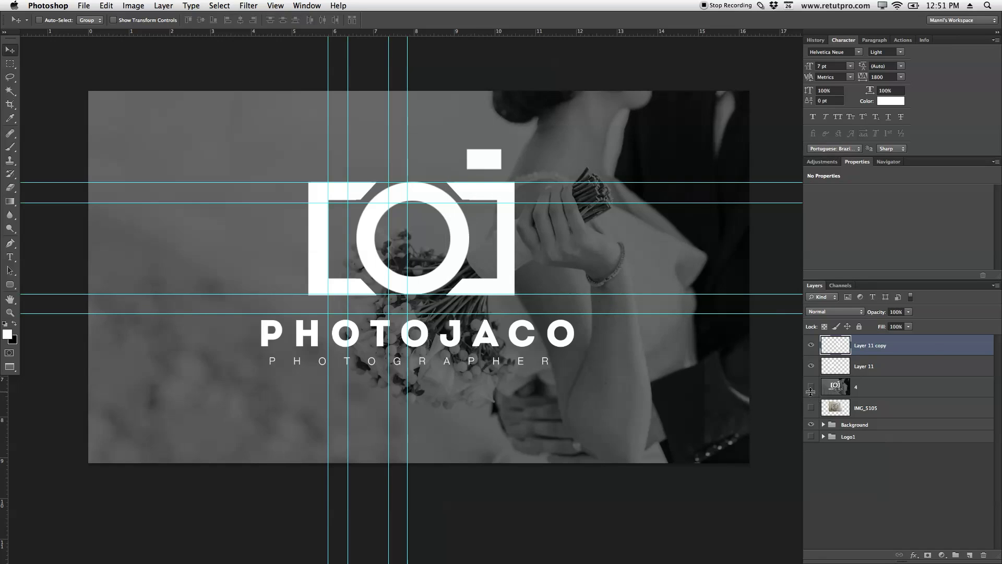
key("Left")
key("Left")
key("Left")
key("Right")
key("Left")
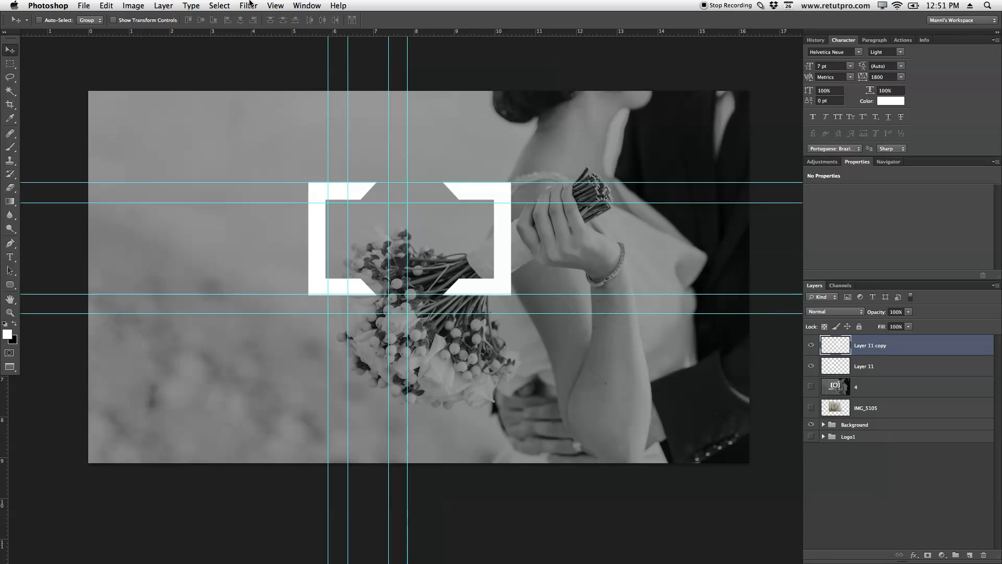
- Replace the old guides with guides along the frame's upper and lower edges, and make a circular selection matching the frame's height
left_click(275, 5)
left_click(279, 300)
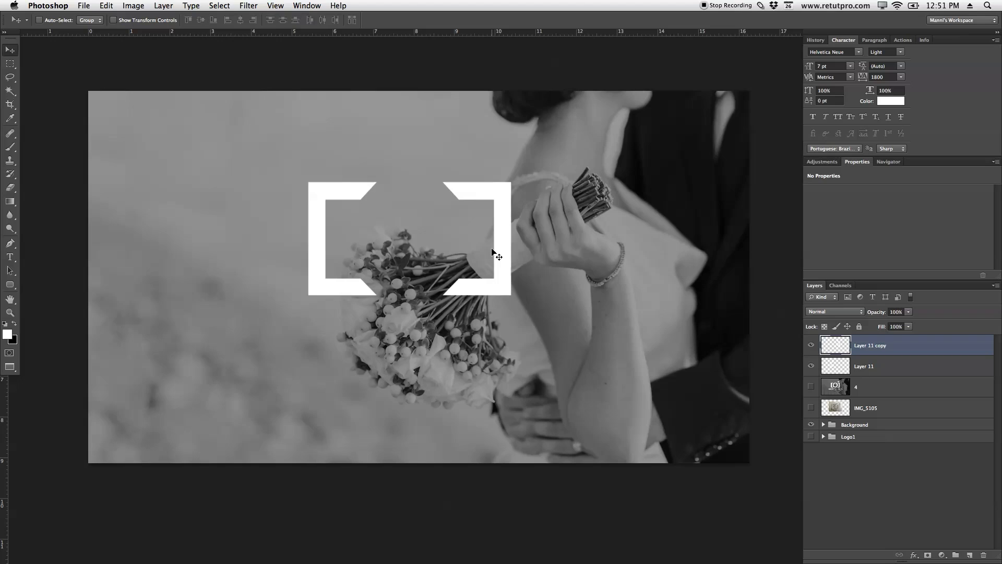
left_click(14, 67)
left_click_drag(15, 69, 38, 72)
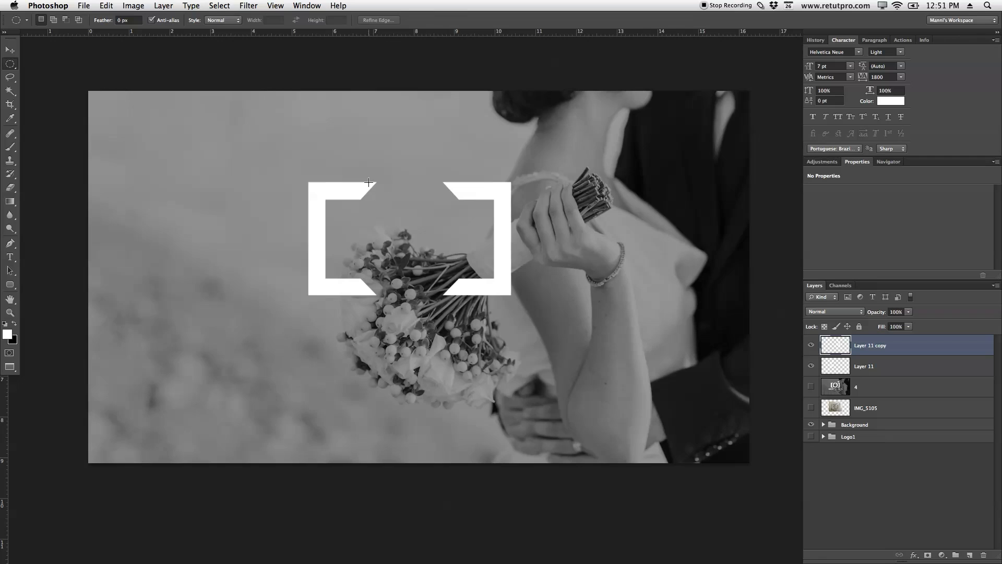
left_click_drag(369, 182, 481, 346)
left_click(481, 346)
key("super+z")
left_click_drag(414, 33, 428, 182)
left_click_drag(430, 32, 440, 296)
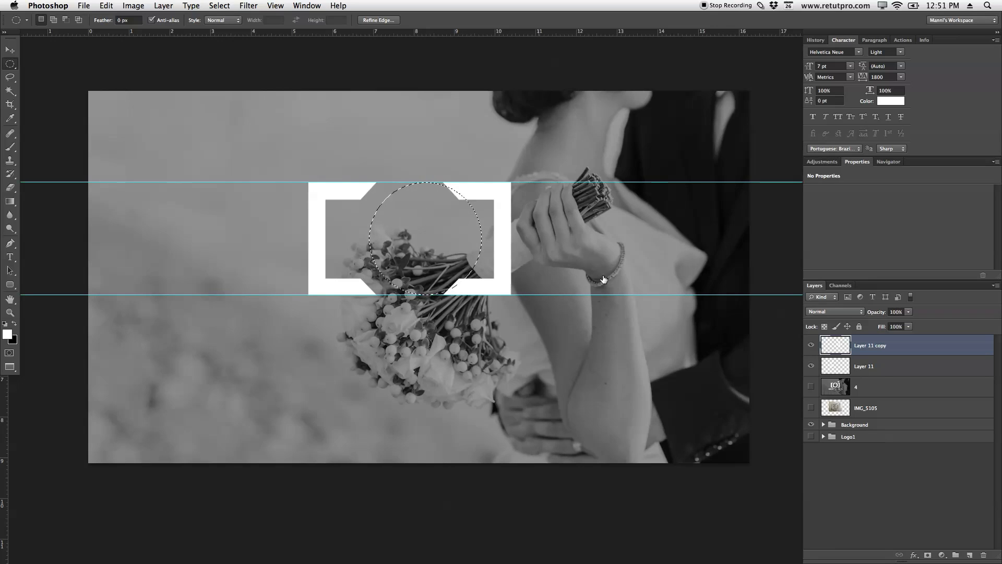
- Fill the circular selection with white on a new layer, using Normal mode at 100% opacity, and deselect
left_click(969, 555)
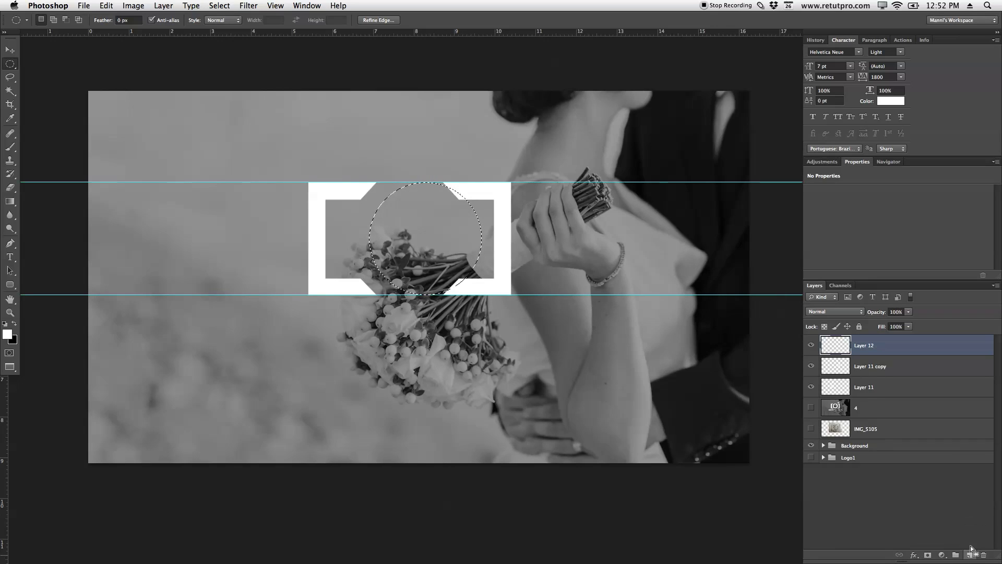
right_click(415, 236)
left_click(435, 371)
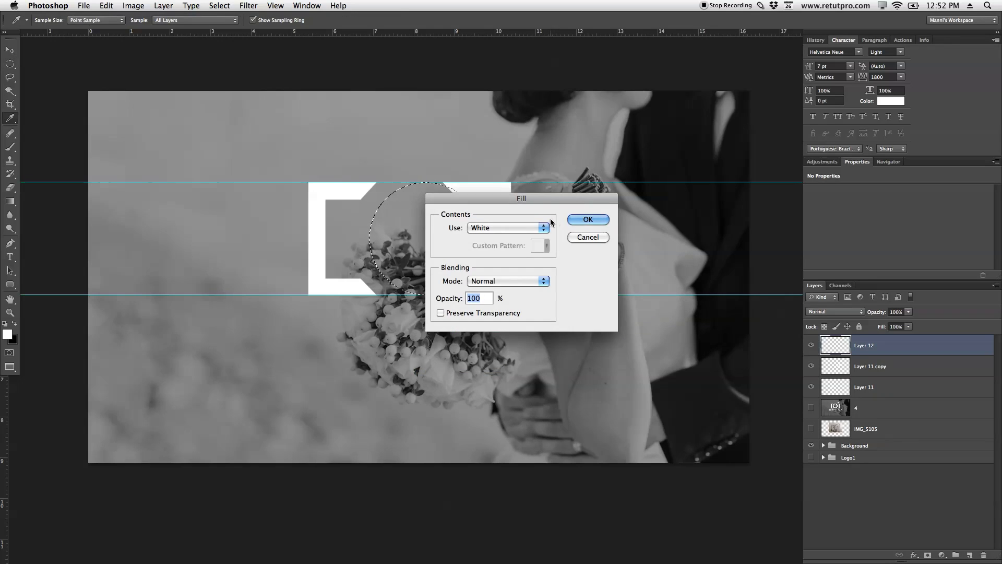
left_click(578, 220)
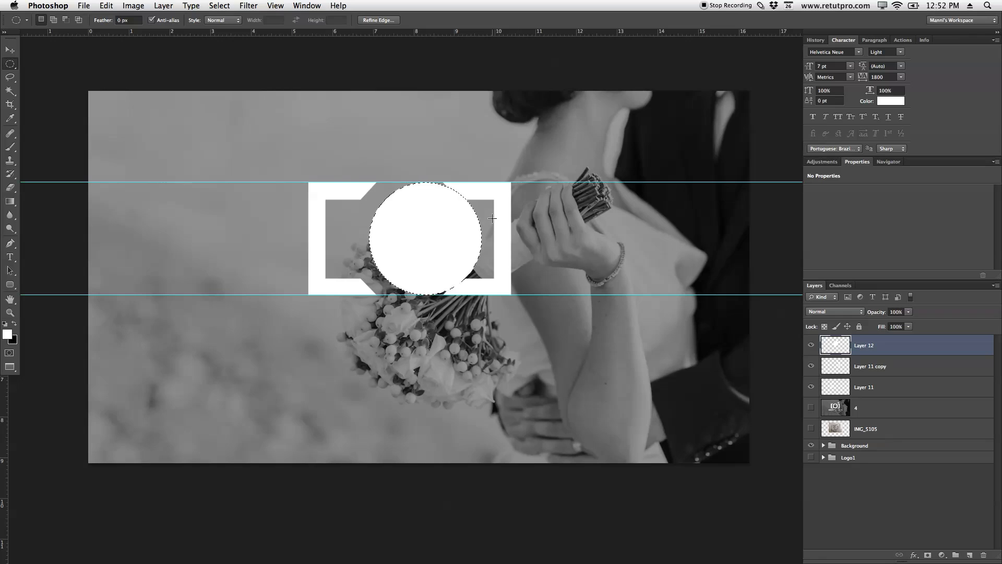
key("super+d")
- Nudge the white circle left until it sits centrally between the two halves of the camera frame
key("v")
key("Left")
key("Left")
key("Left")
key("Left")
key("Left")
key("Left")
key("Left")
key("Left")
key("Left")
key("Left")
key("Left")
key("Left")
key("Left")
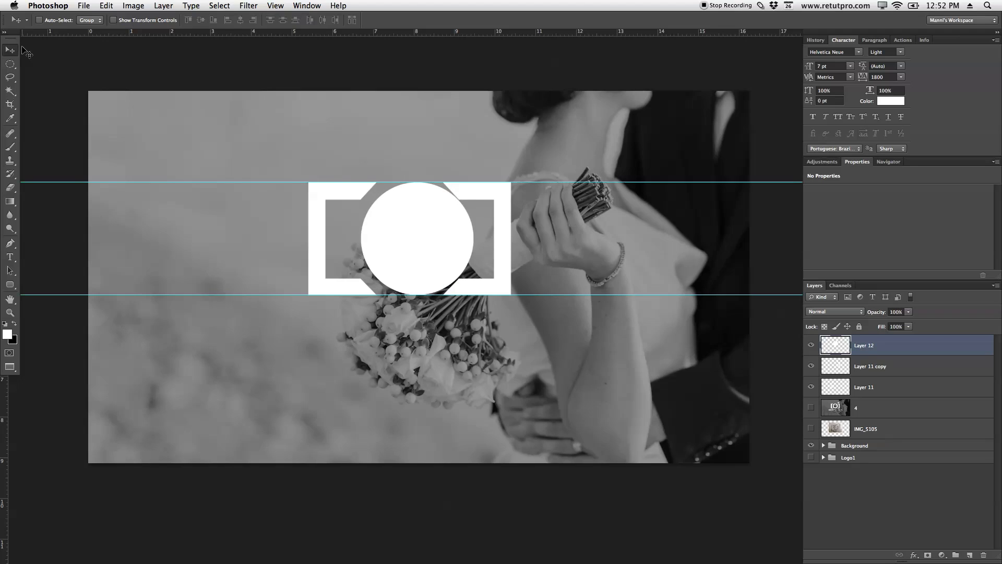
key("Left")
key("Left")
key("Left")
key("Left")
key("Right")
key("Left")
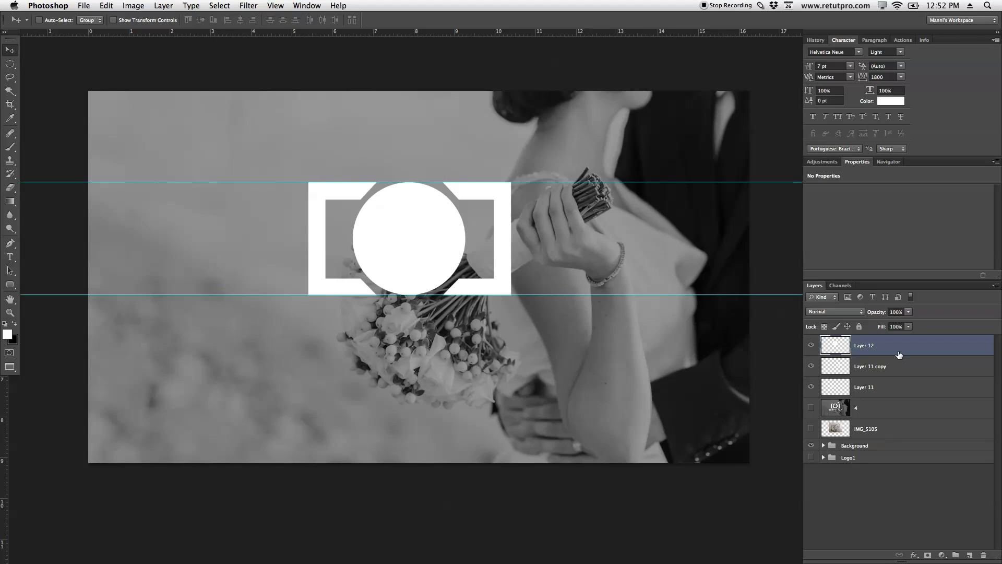
- Nudge Layer 11 copy to the right to widen the gap between the frame half and the white circle
left_click(895, 371)
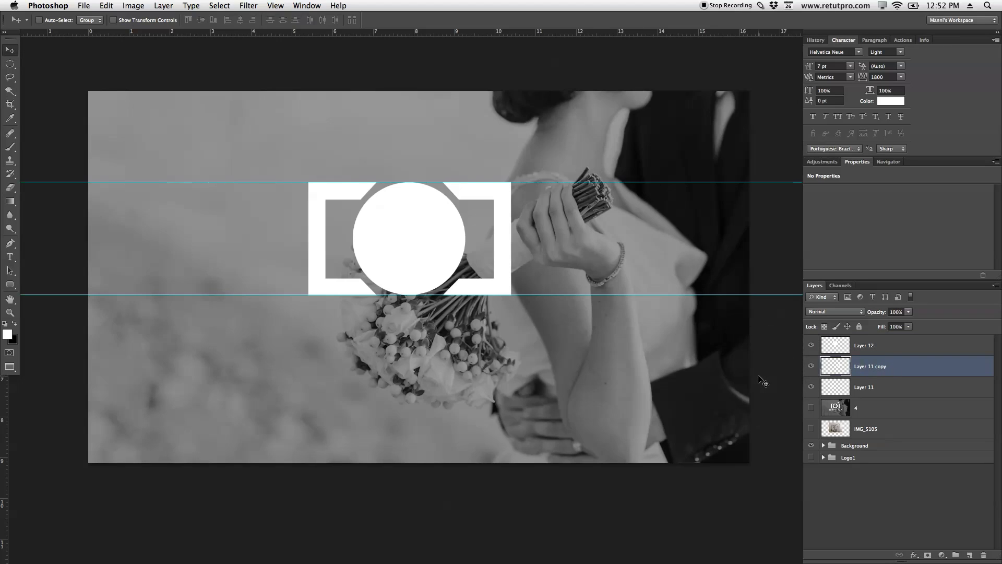
key("Right")
key("Right")
key("Right")
key("Right")
key("Right")
key("Right")
key("Right")
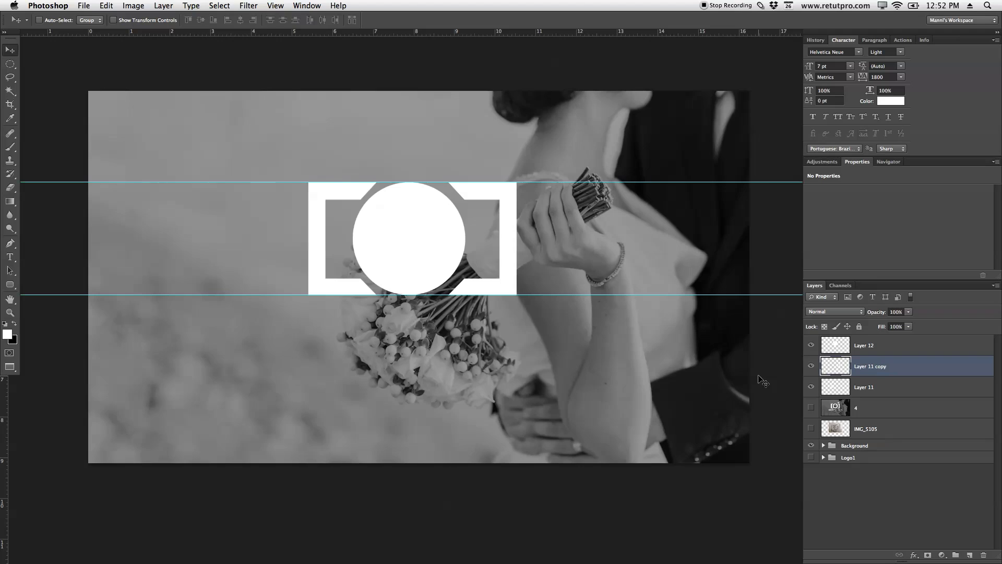
key("Right")
key("Left")
key("Left")
- Nudge the white circle on Layer 12 slightly right to recentre it within the widened camera frame
left_click(881, 346)
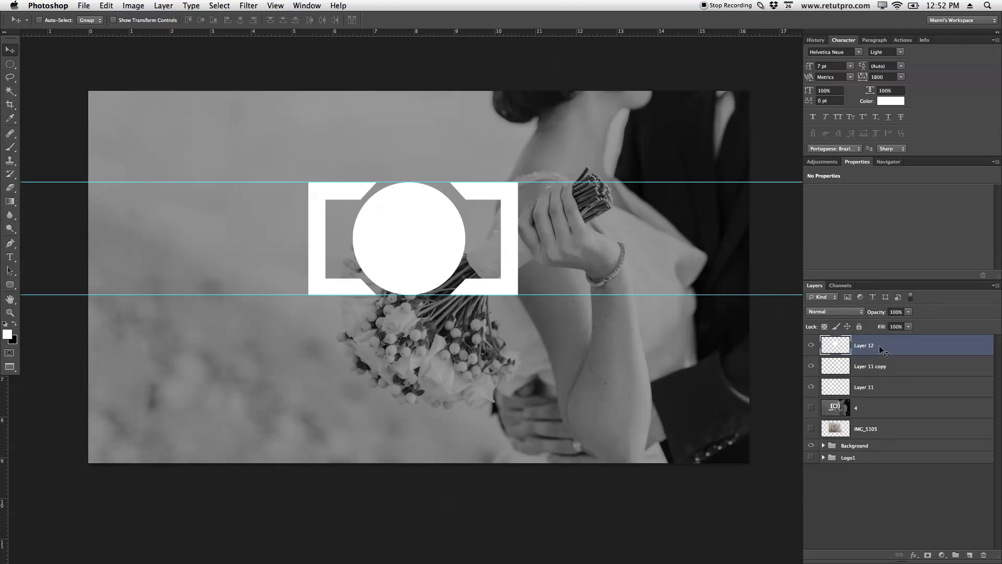
key("Right")
key("Right")
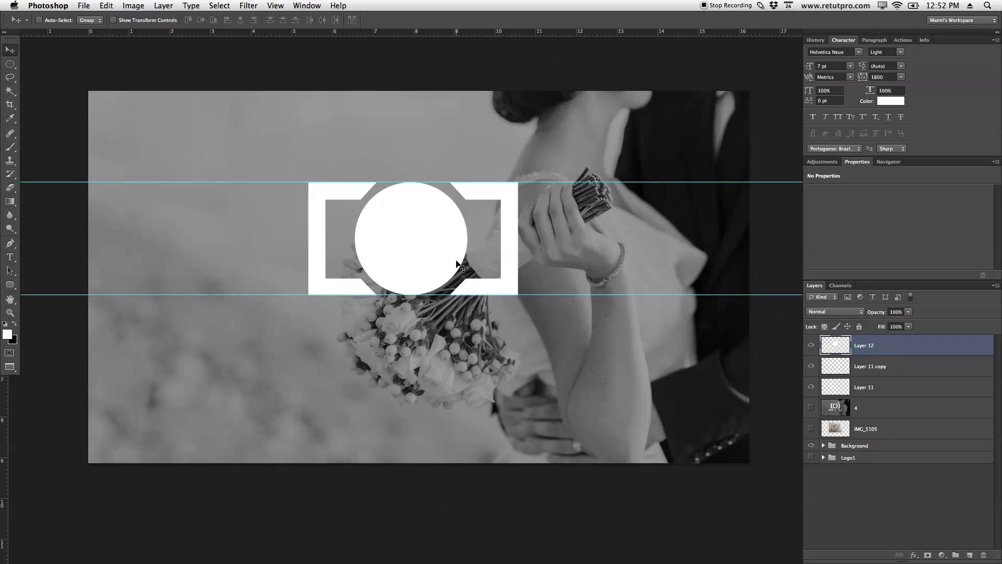
key("Left")
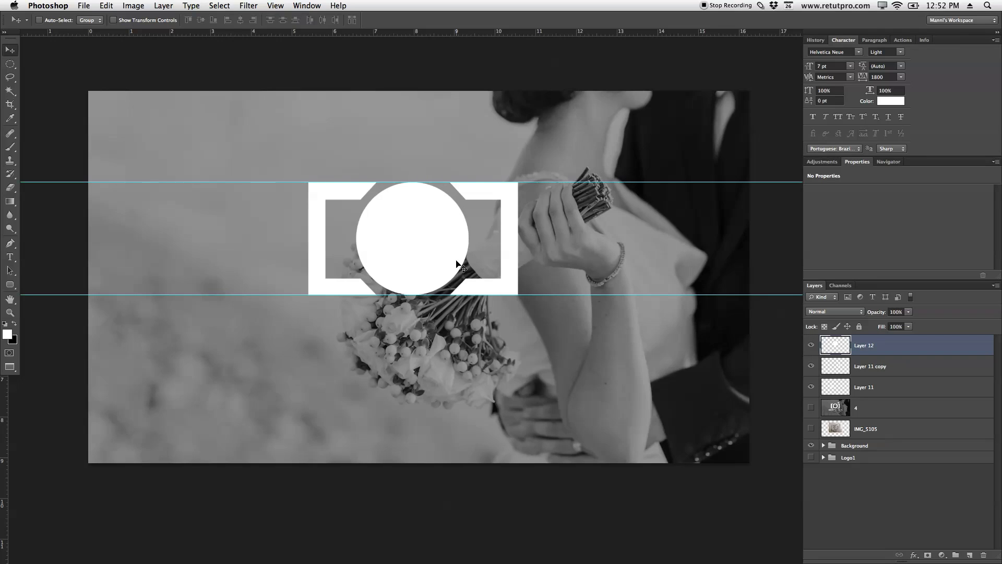
key("Right")
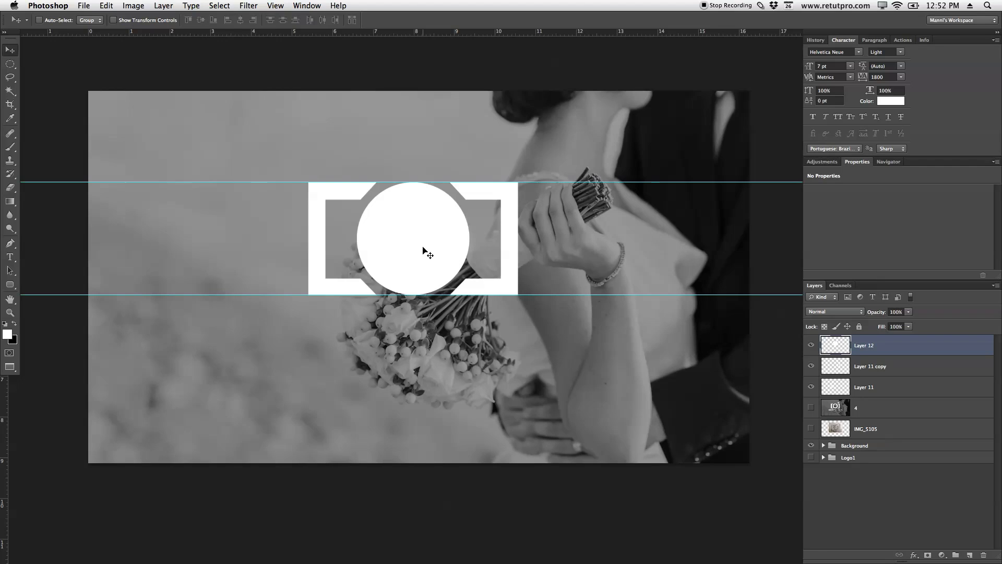
- Place vertical and horizontal guides around the white circle to mark an even ring thickness for the lens opening
left_click_drag(6, 426, 357, 245)
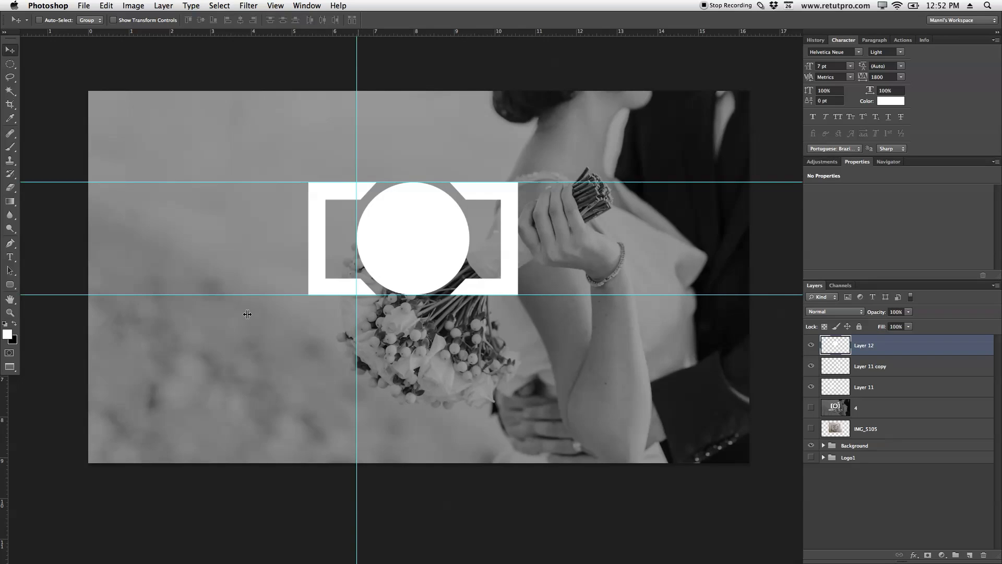
left_click_drag(4, 403, 469, 271)
left_click_drag(330, 32, 432, 207)
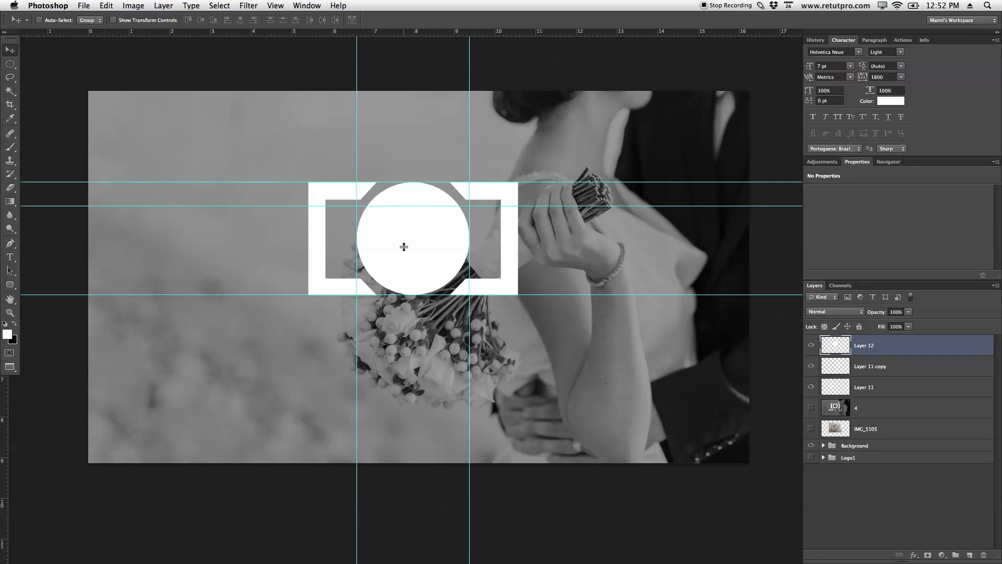
left_click_drag(415, 206, 415, 205)
left_click_drag(419, 33, 426, 272)
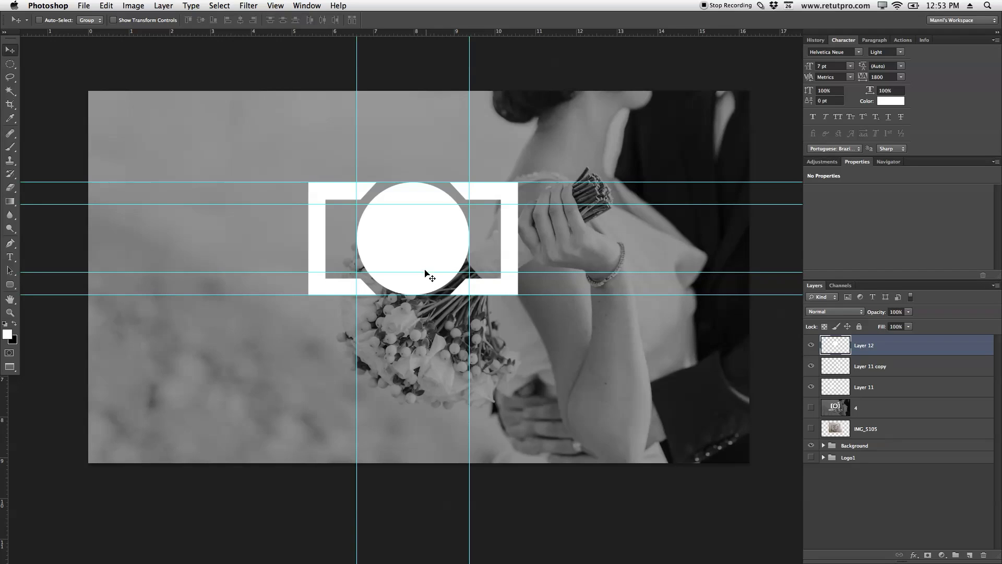
left_click_drag(357, 218, 380, 218)
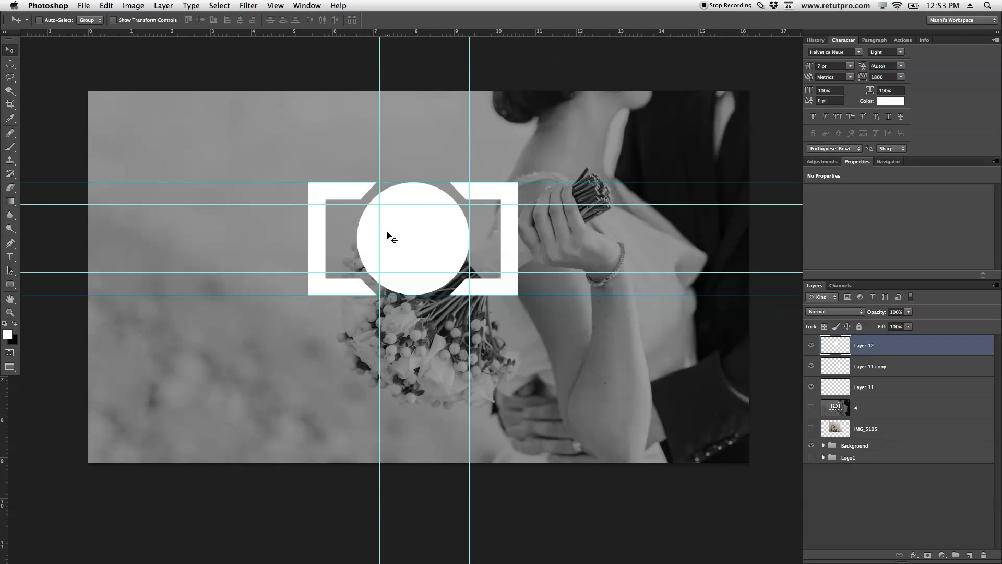
- Make a smaller circular selection centred inside the white circle and delete its contents to form the lens ring
left_click_drag(10, 64, 57, 72)
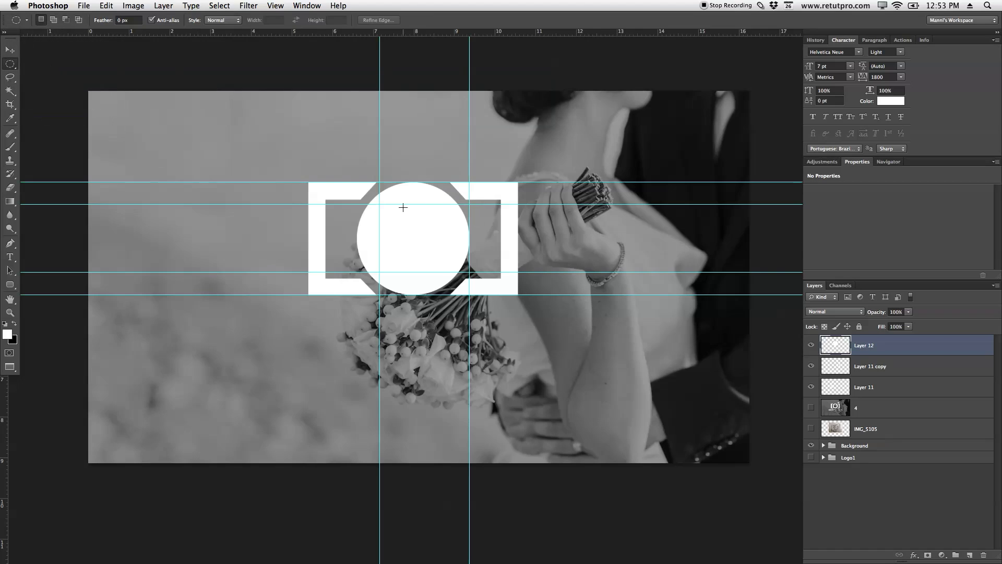
left_click_drag(379, 204, 450, 279)
left_click_drag(424, 233, 422, 233)
key("Up")
key("Up")
key("Up")
key("Up")
key("Up")
key("Right")
key("Right")
key("Right")
key("Down")
key("Down")
key("Down")
key("Down")
key("Left")
key("Left")
key("Left")
key("Right")
key("Delete")
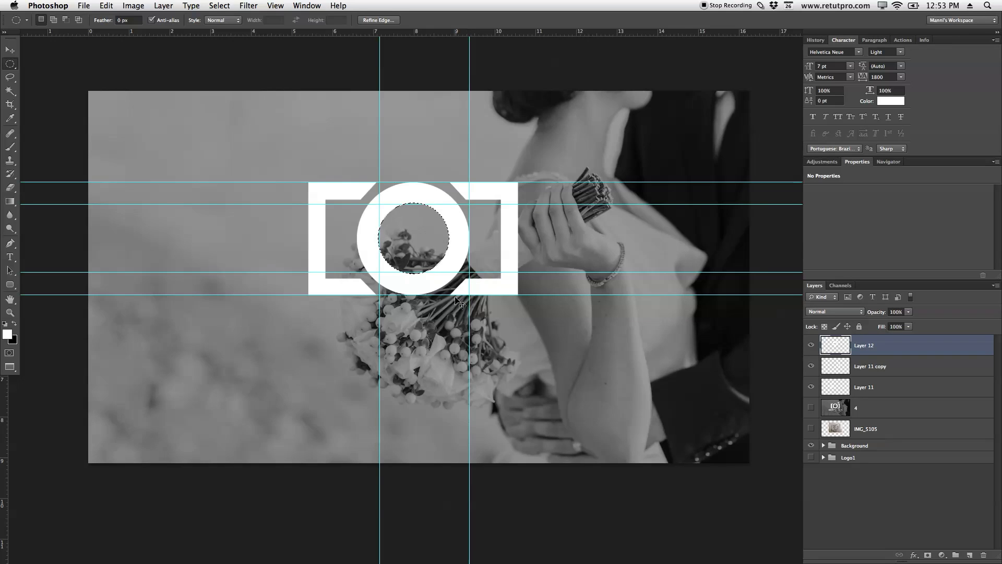
- Remove the selection around the lens opening and clear all guides
left_click(387, 213)
left_click(276, 5)
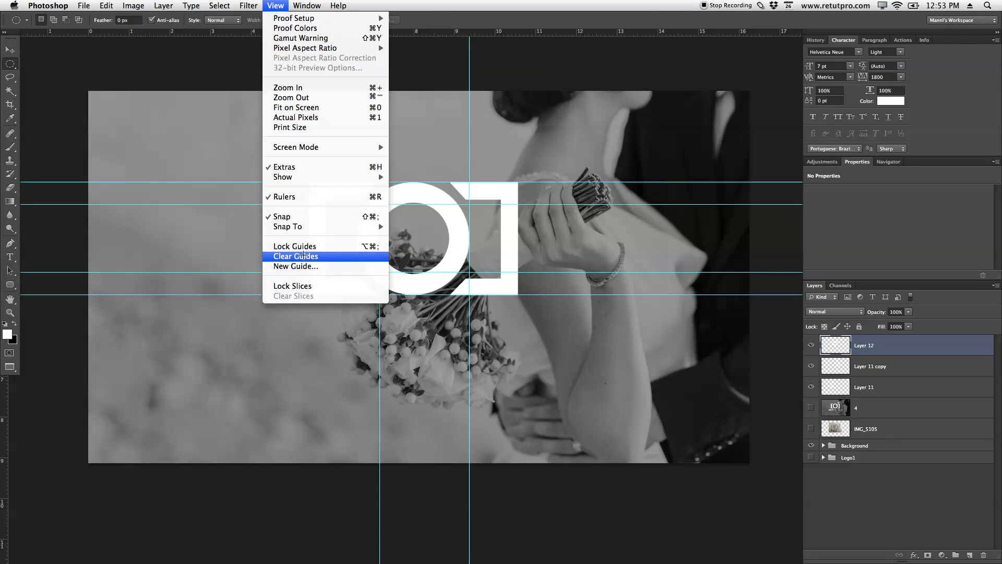
left_click(379, 253)
- Make a circular selection that matches the opening inside the lens ring
key("z")
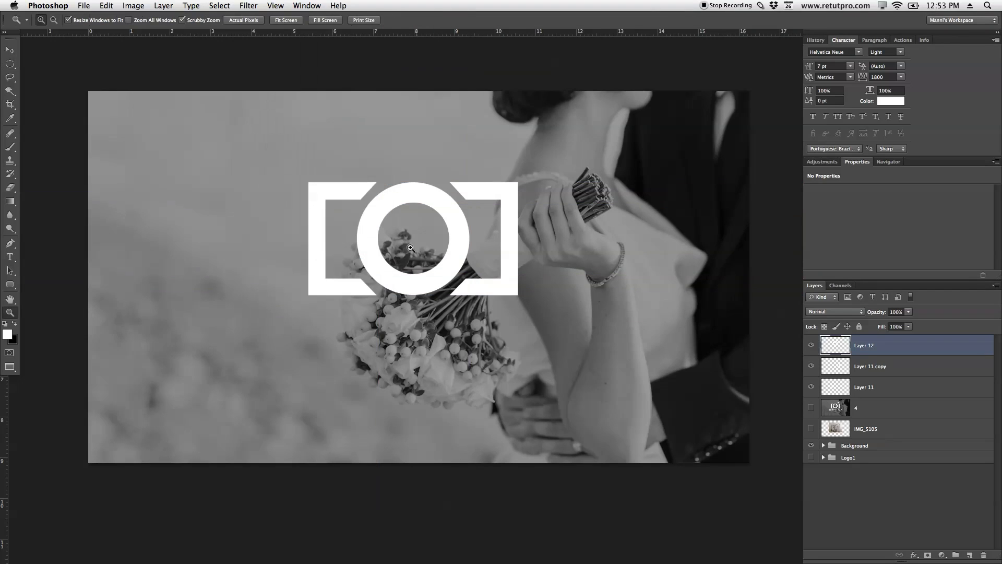
left_click(411, 248, "alt")
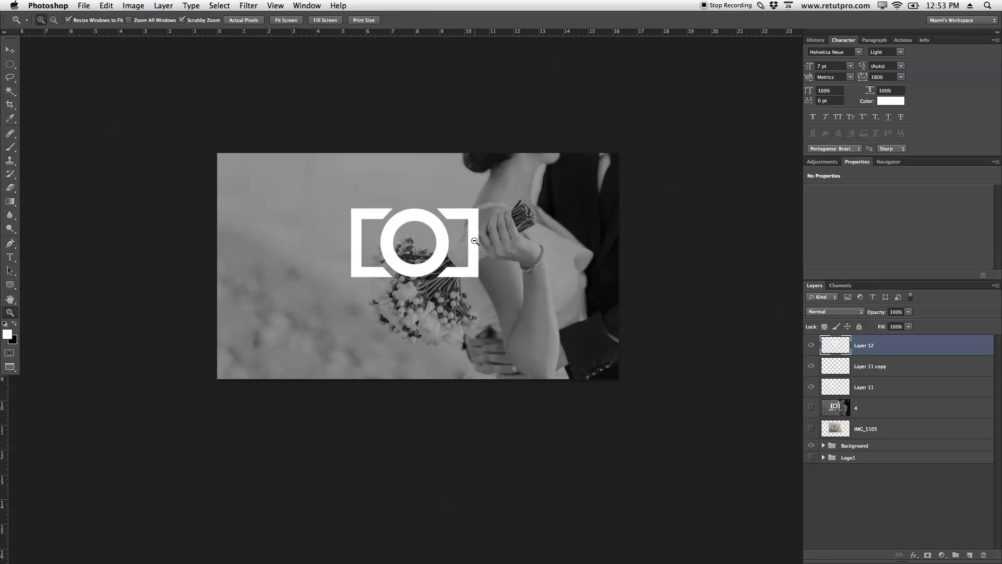
left_click_drag(452, 249, 459, 248)
key("m")
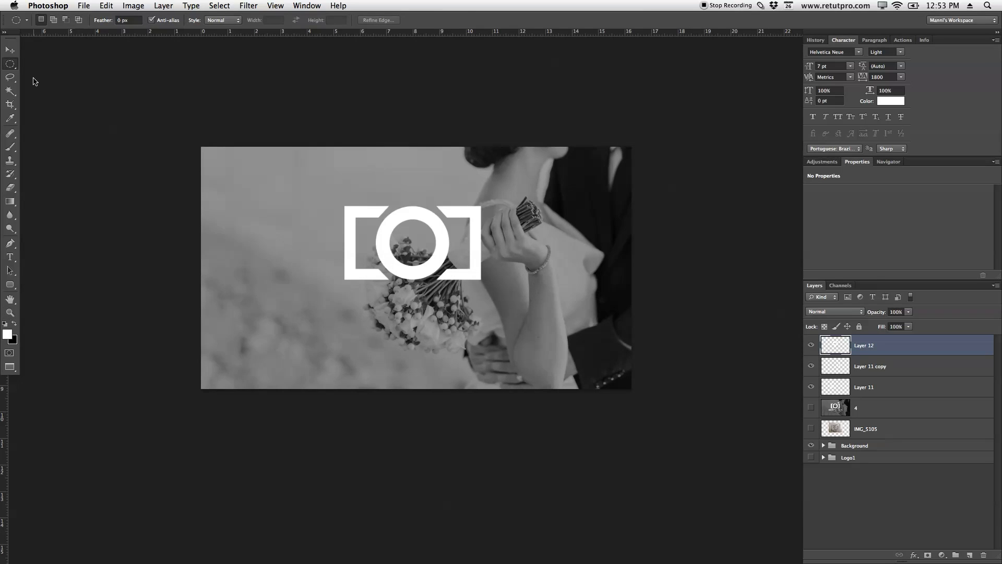
left_click_drag(10, 64, 40, 63)
left_click(53, 70)
mouse_move(403, 31)
left_mouse_down()
mouse_move(410, 220)
mouse_move(397, 33)
left_mouse_up()
left_click_drag(392, 220, 427, 247)
- Transform the circular selection proportionally to 109.77% and get the Move tool ready
right_click(418, 245)
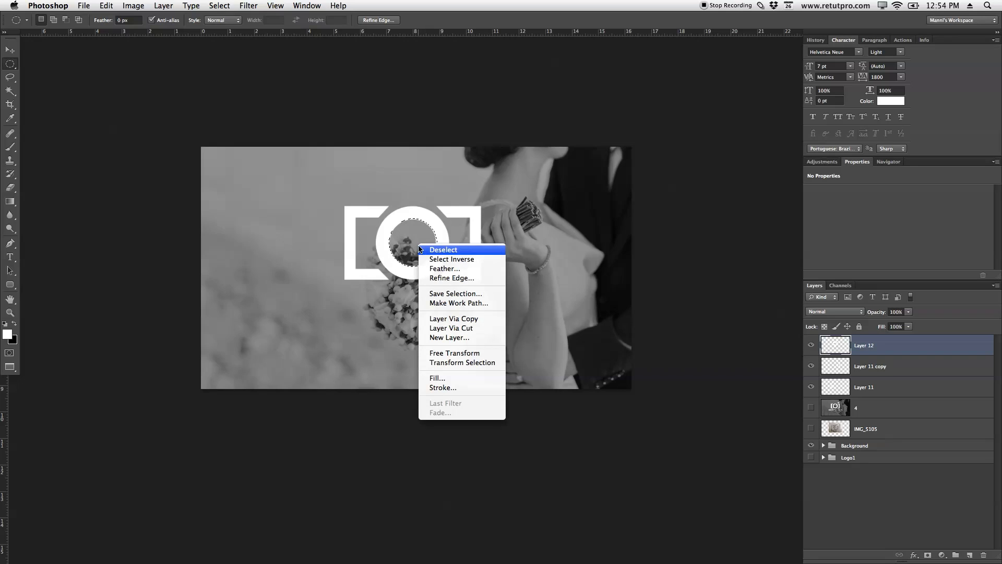
left_click(471, 363)
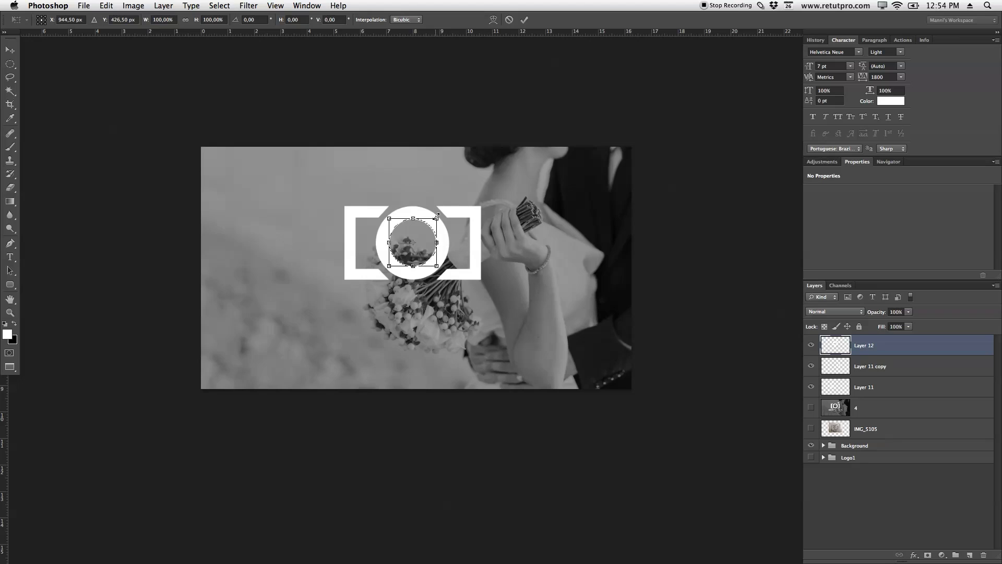
left_click_drag(437, 217, 444, 211)
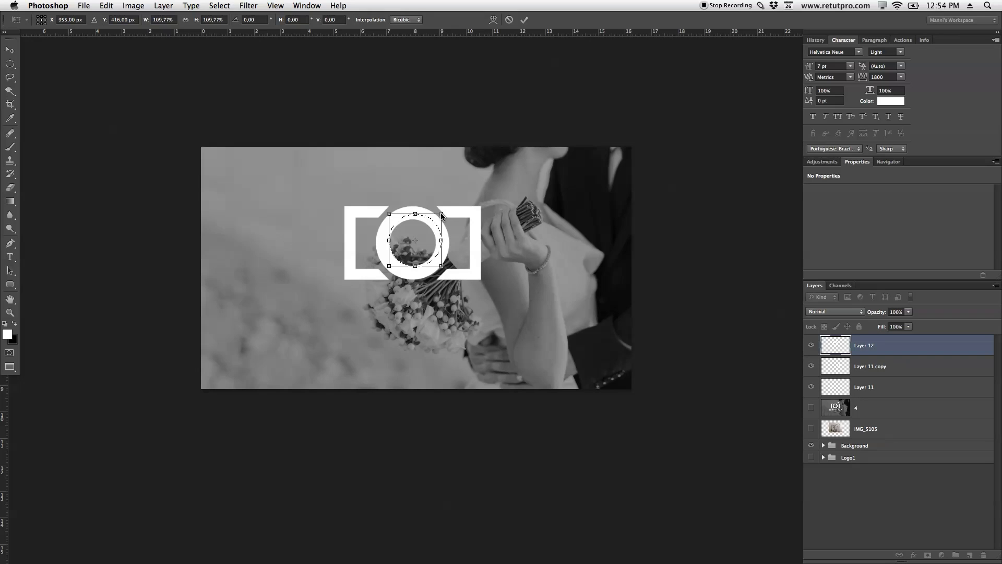
left_click(524, 19)
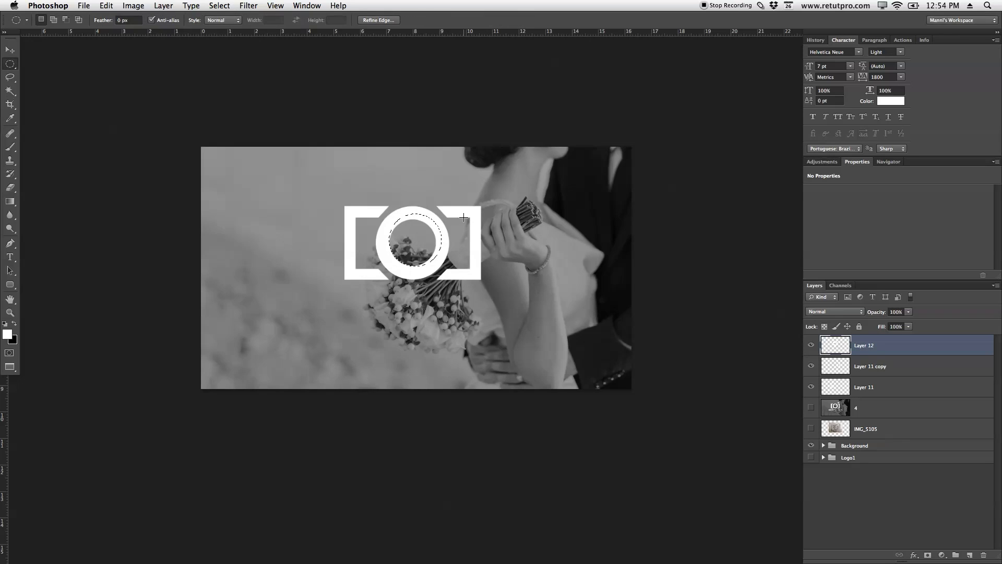
key("v")
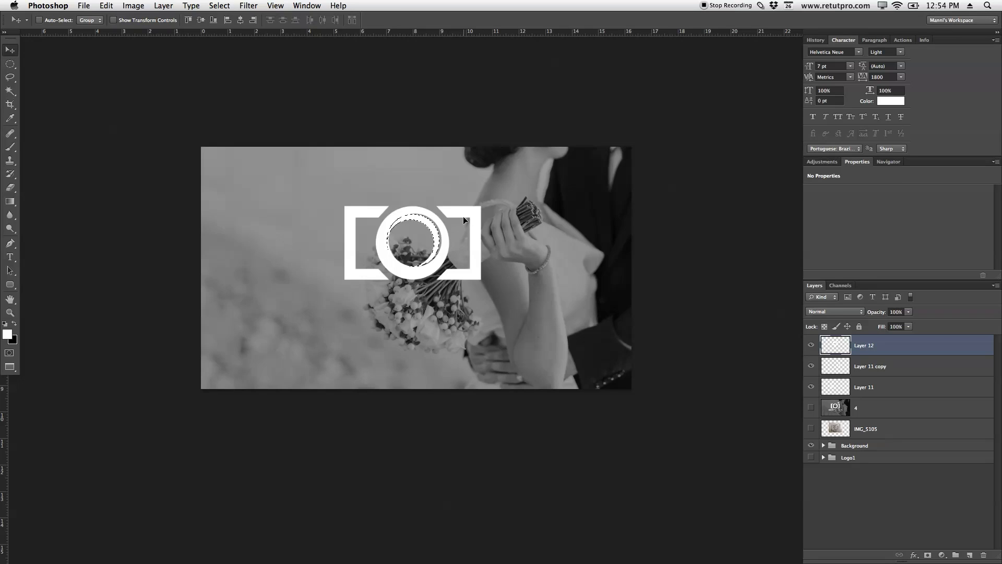
- Centre the enlarged circular selection inside the lens ring, widen the opening to match it, and remove the selection
key("Right")
key("Right")
key("Right")
key("Right")
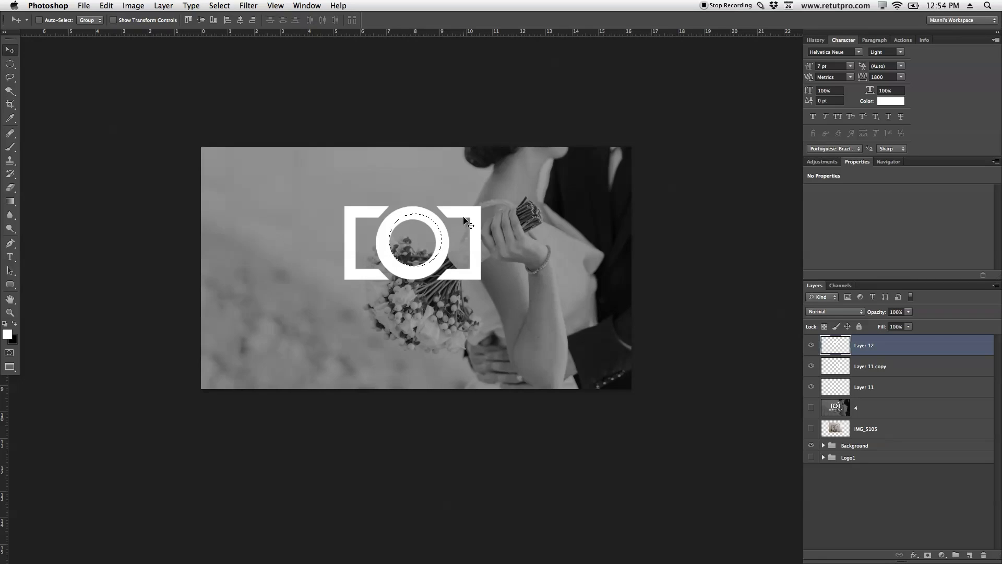
key("m")
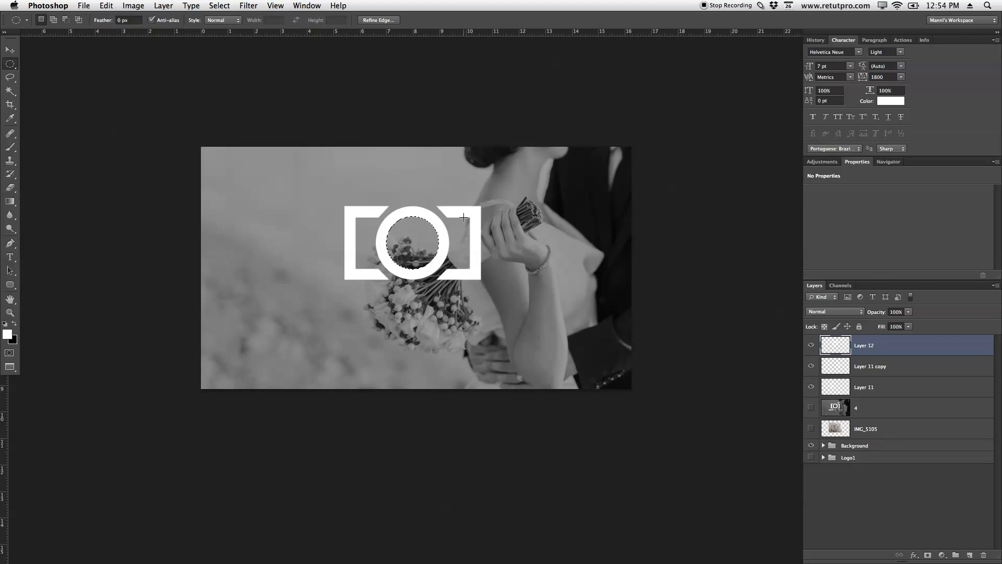
key("super+d")
key("z")
- Compare the drawn camera with the reference logo on layer 4 by toggling the layers' visibility
left_click(449, 249, "alt")
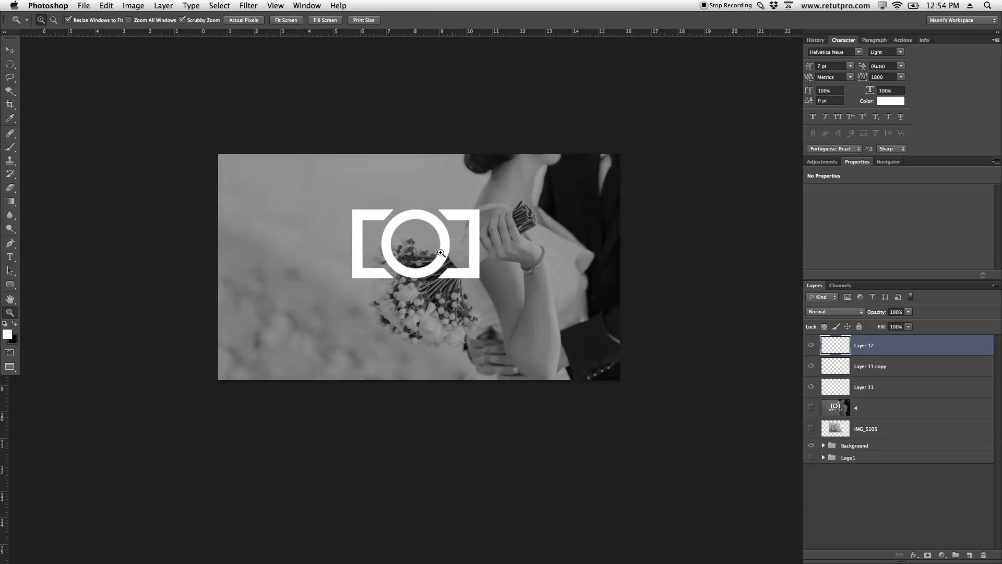
left_click(429, 249)
left_click(467, 254)
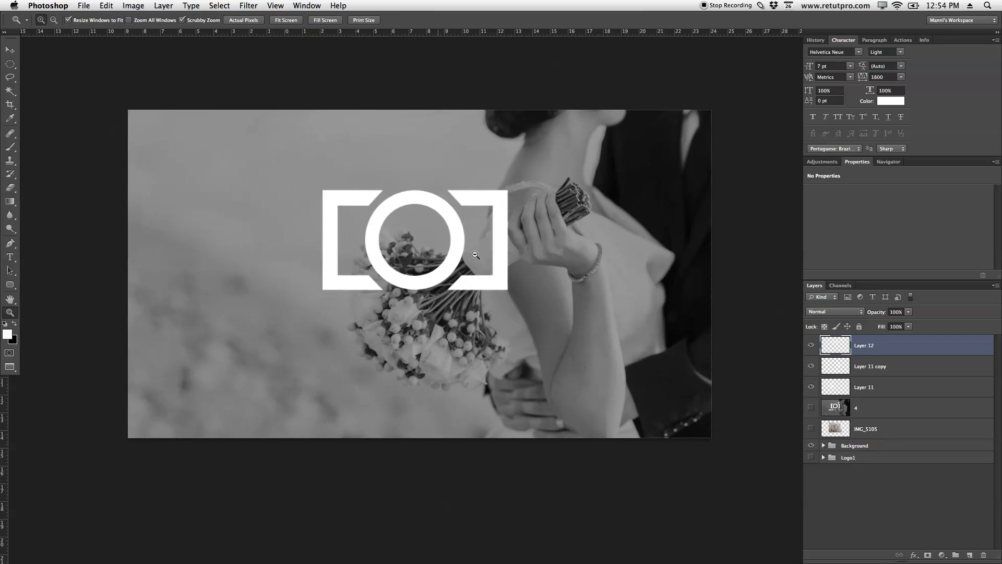
left_click(810, 408)
left_click_drag(811, 345, 811, 366)
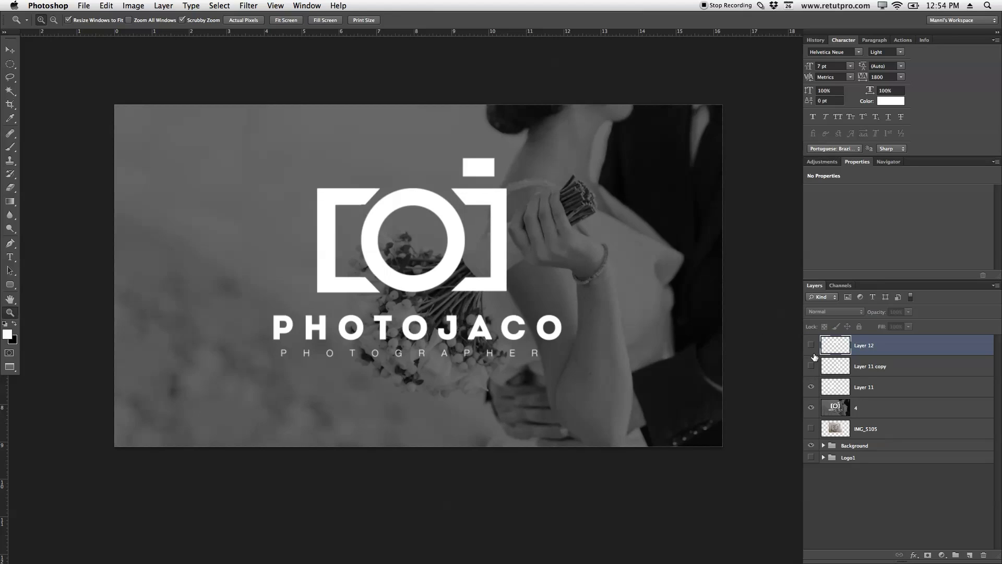
left_click(811, 387)
left_click(811, 387)
left_click_drag(810, 365, 811, 345)
left_click(811, 409)
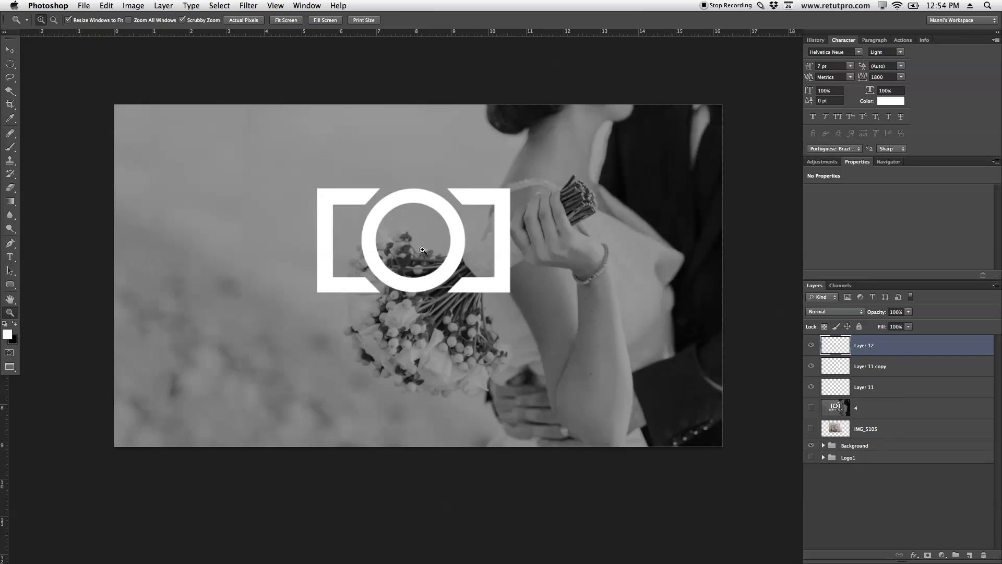
- Place two horizontal guides above the camera frame and two vertical guides at the inner corners of its right half
left_click_drag(434, 259, 519, 165)
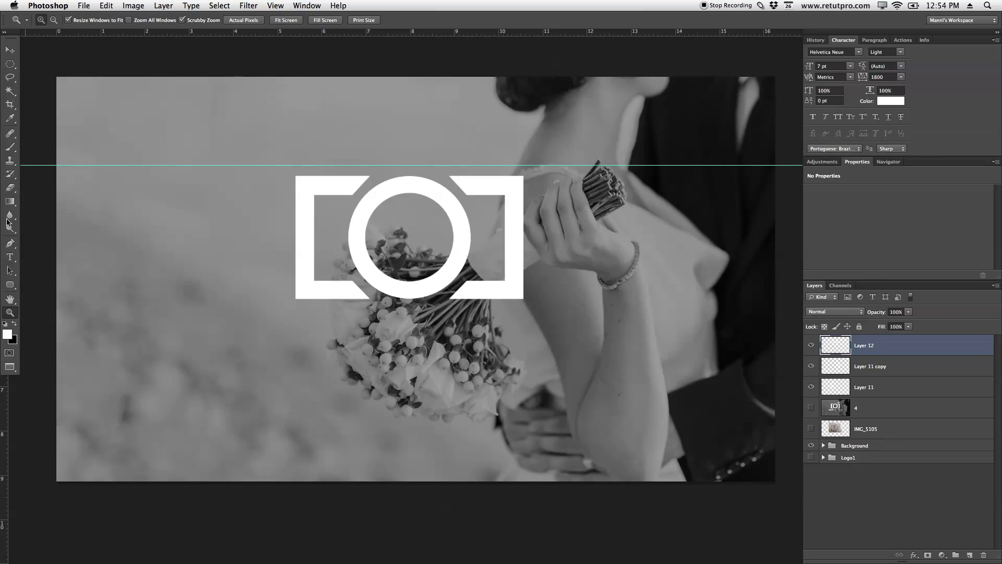
left_click_drag(4, 413, 521, 196)
key("v")
left_click_drag(448, 225, 450, 221)
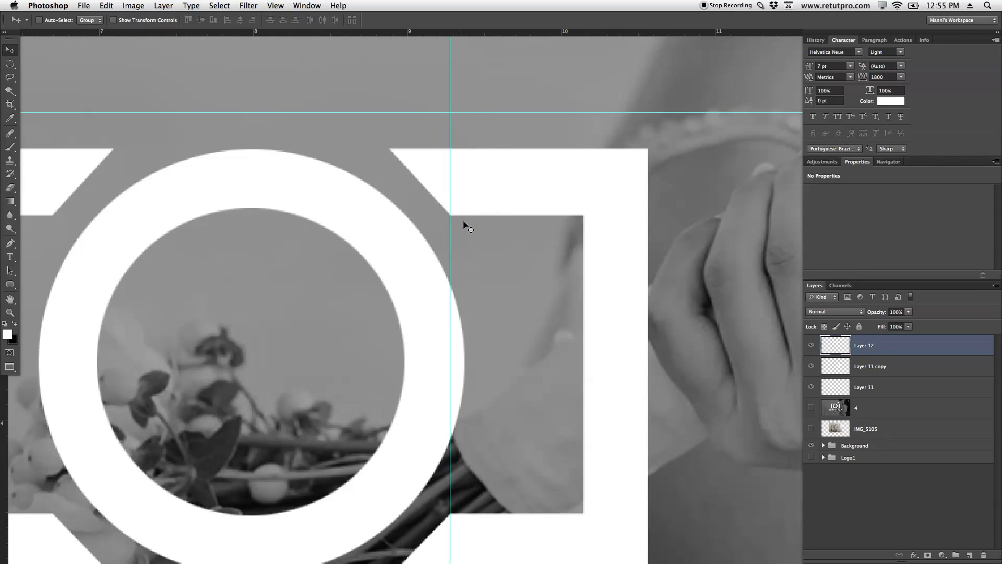
key("z")
left_click(496, 244, "alt")
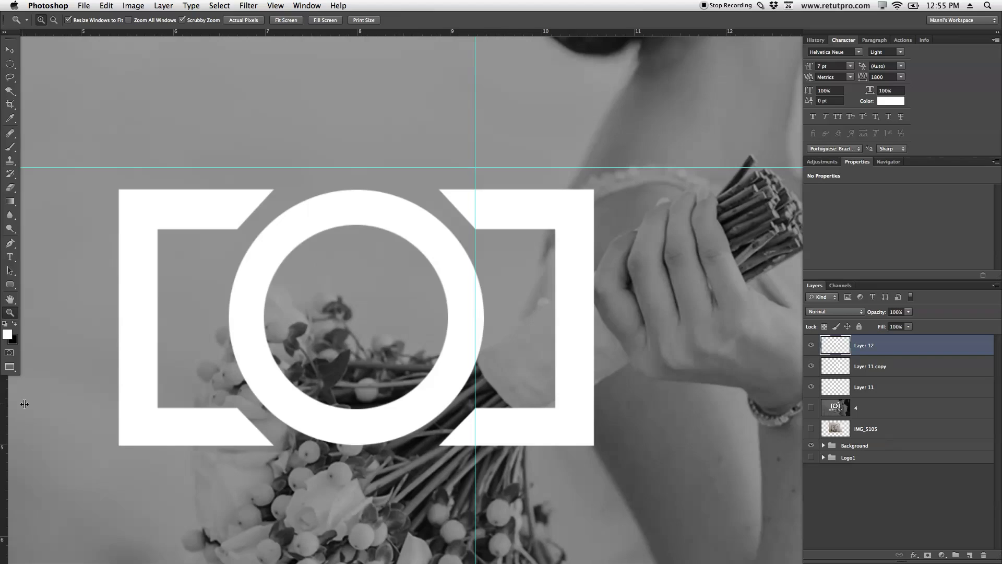
left_click_drag(8, 397, 556, 222)
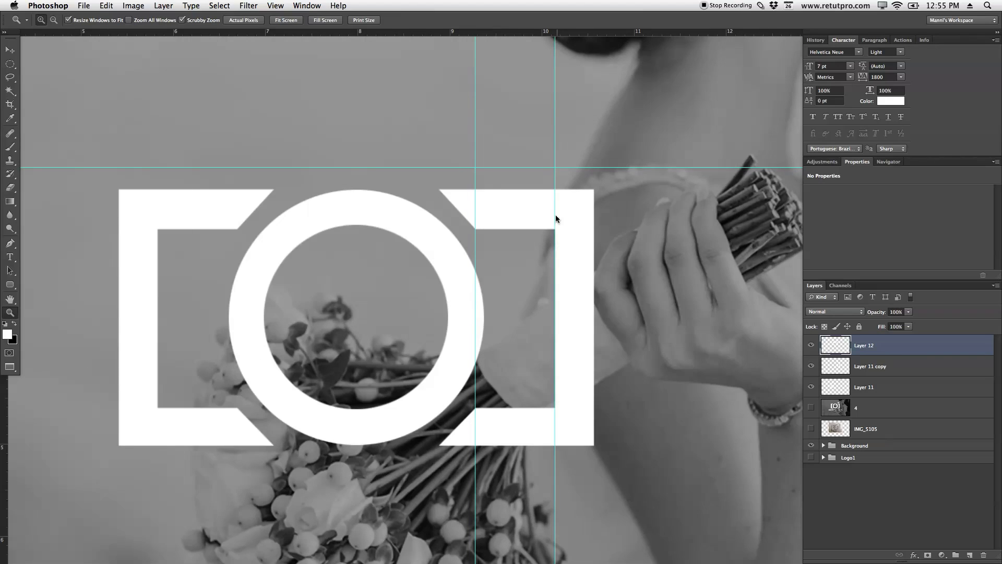
left_click_drag(530, 33, 539, 126)
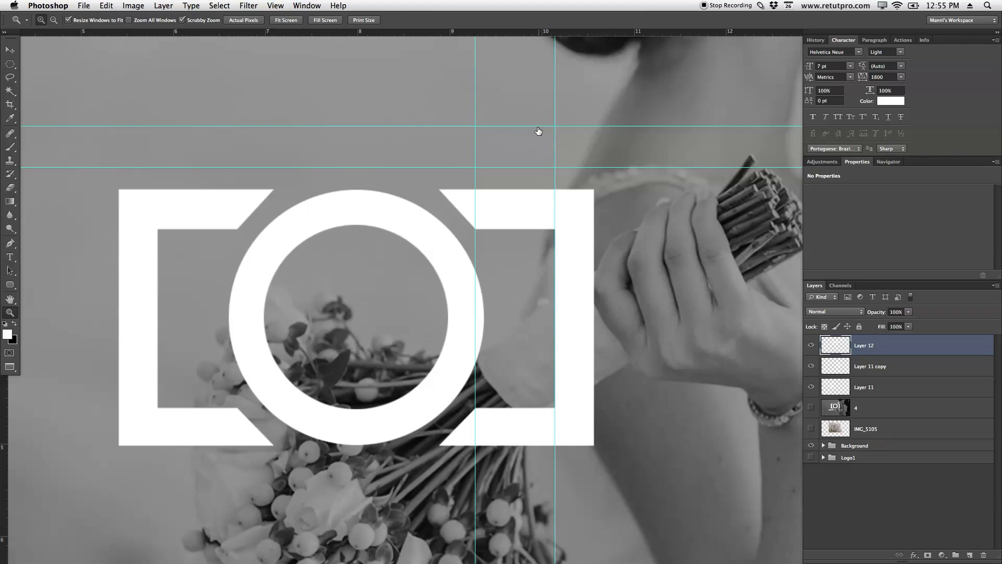
- On a new layer, trace a rectangle between the four guides with the Pen tool and convert it to a selection
left_click(969, 555)
key("p")
left_click(475, 127)
left_click(475, 167)
left_click(555, 168)
left_click(555, 126)
right_click(497, 134)
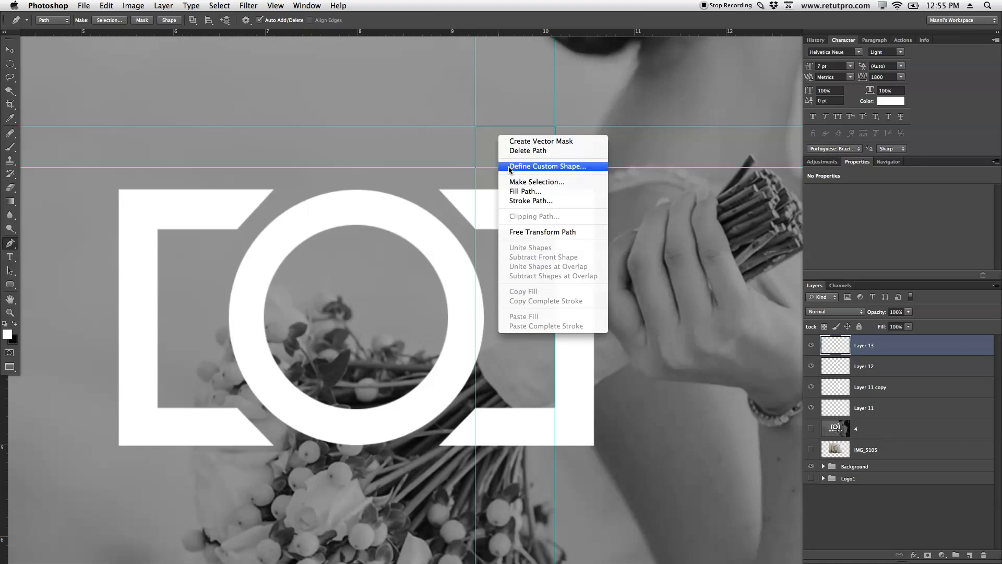
left_click(519, 182)
key("Return")
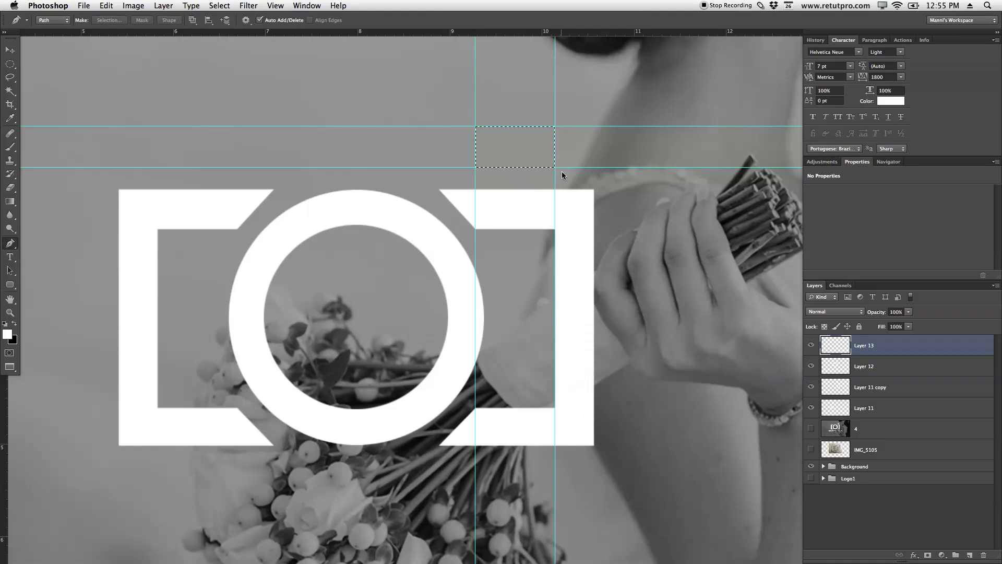
- Fill the rectangular selection with white at 100% opacity to form the camera's flash block, and deselect it
right_click(533, 157)
key("Escape")
key("m")
right_click(509, 139)
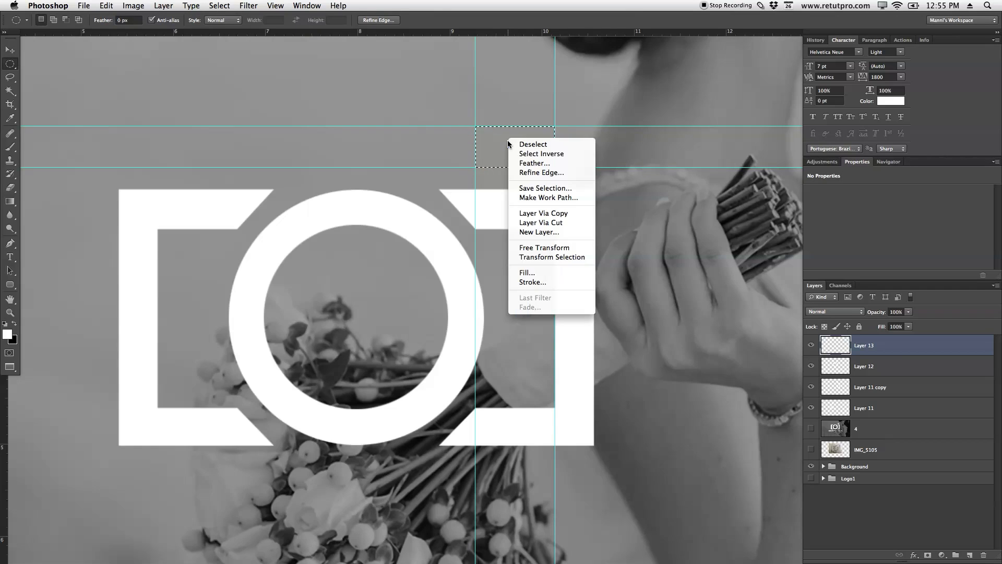
left_click(544, 273)
left_click(530, 228)
left_click(531, 225)
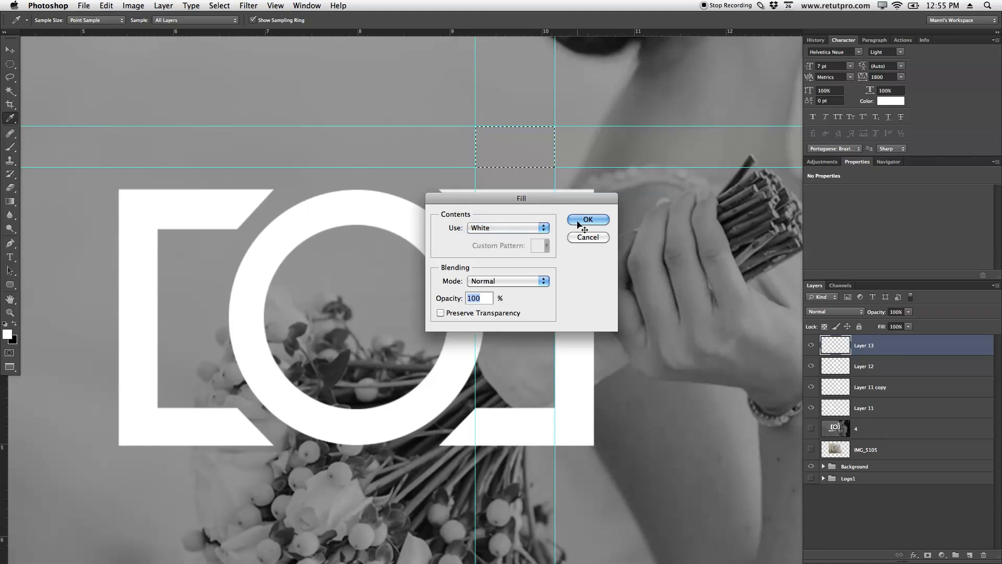
left_click(579, 224)
key("super+d")
- Clear all guides around the camera's flash block
key("z")
left_click_drag(551, 198, 518, 194)
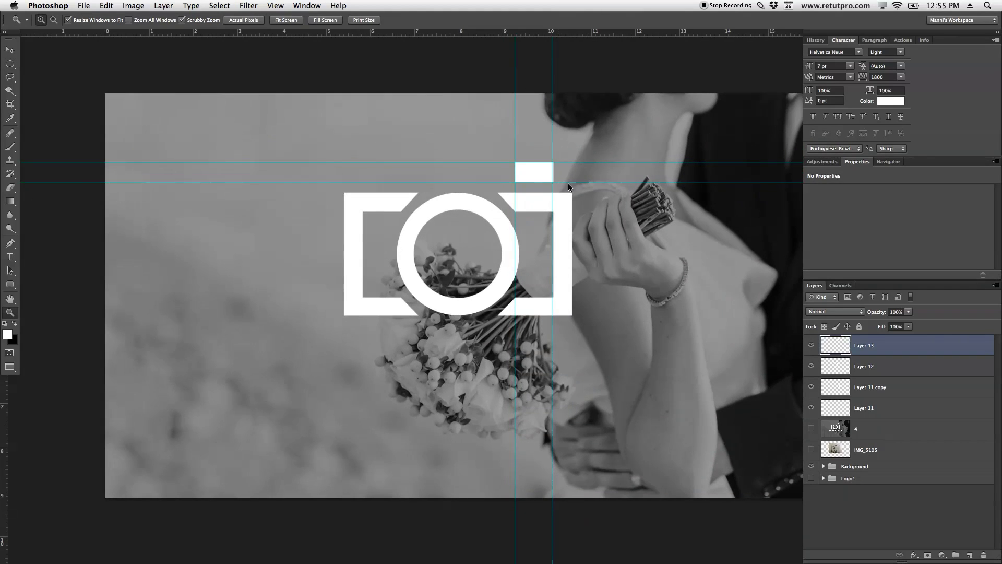
left_click(275, 5)
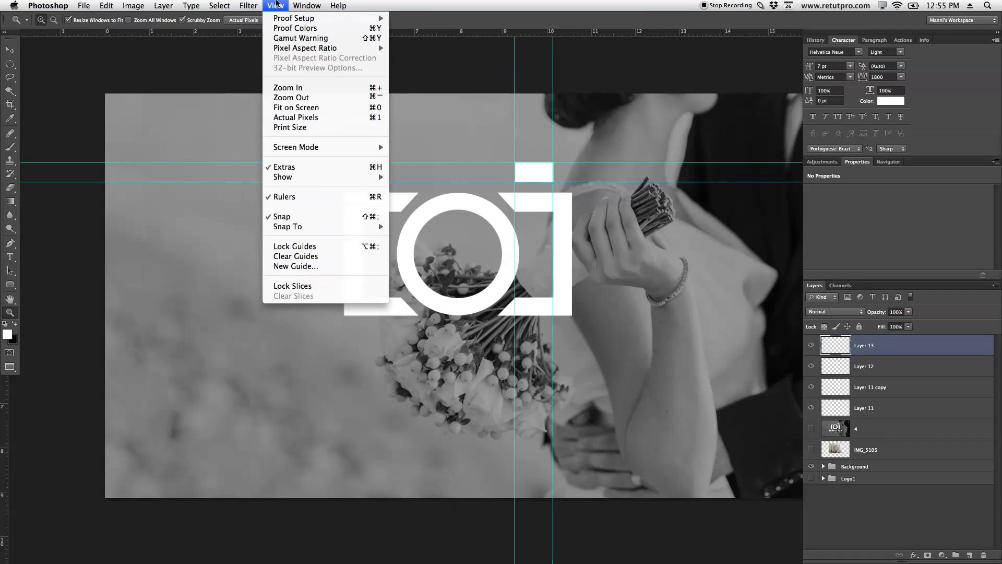
left_click(318, 256)
left_click(598, 318, "alt")
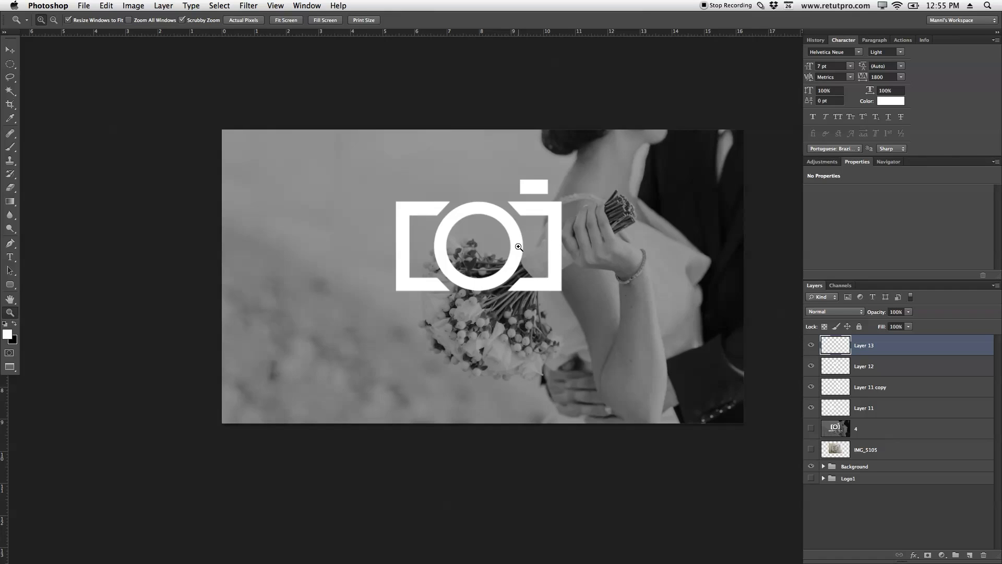
- Group the four camera shape layers, Layer 11 through Layer 13, and name the group Cam
left_click(901, 367, "shift")
left_click(900, 387, "shift")
left_click(896, 409, "shift")
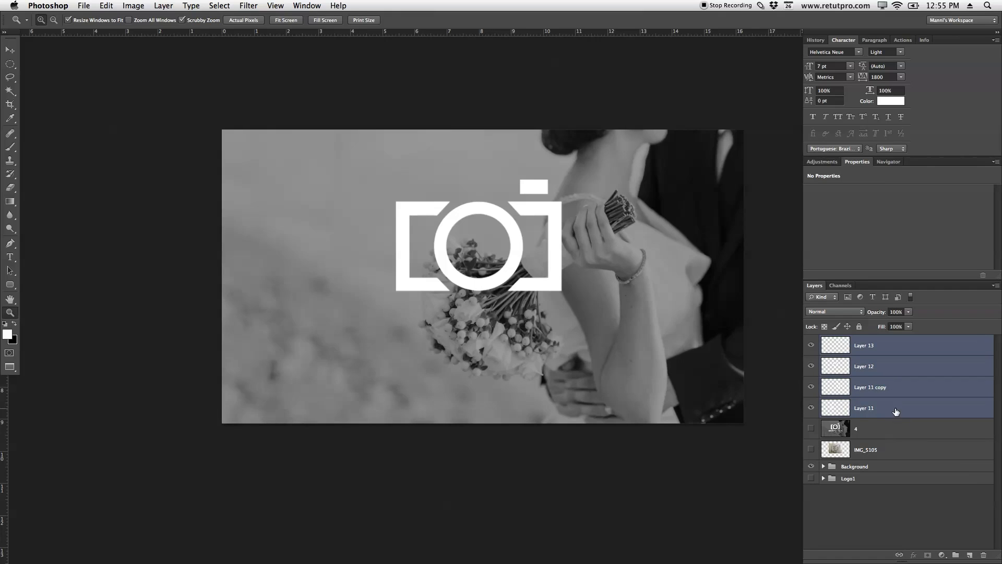
left_click_drag(807, 407, 811, 347)
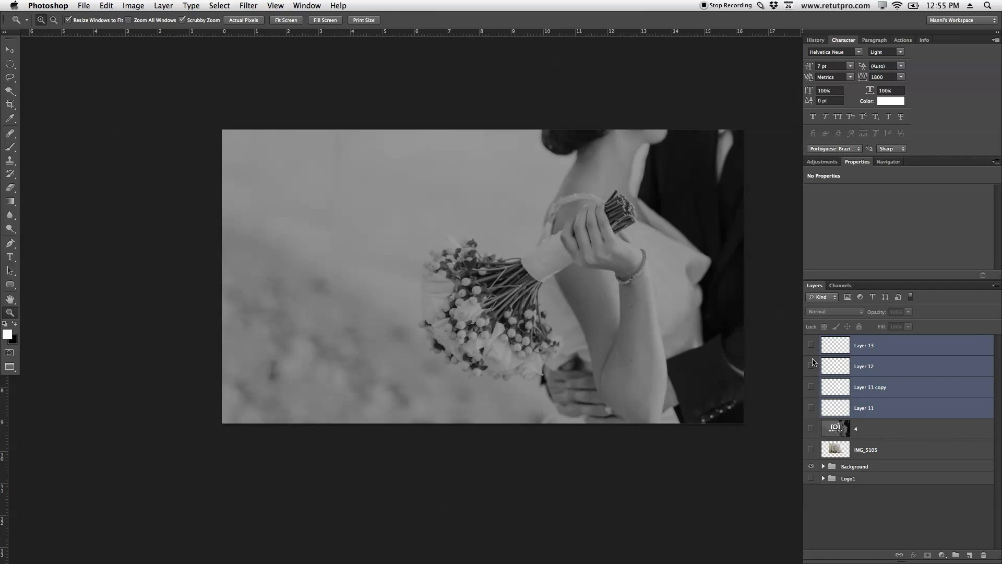
left_click_drag(811, 408, 812, 344)
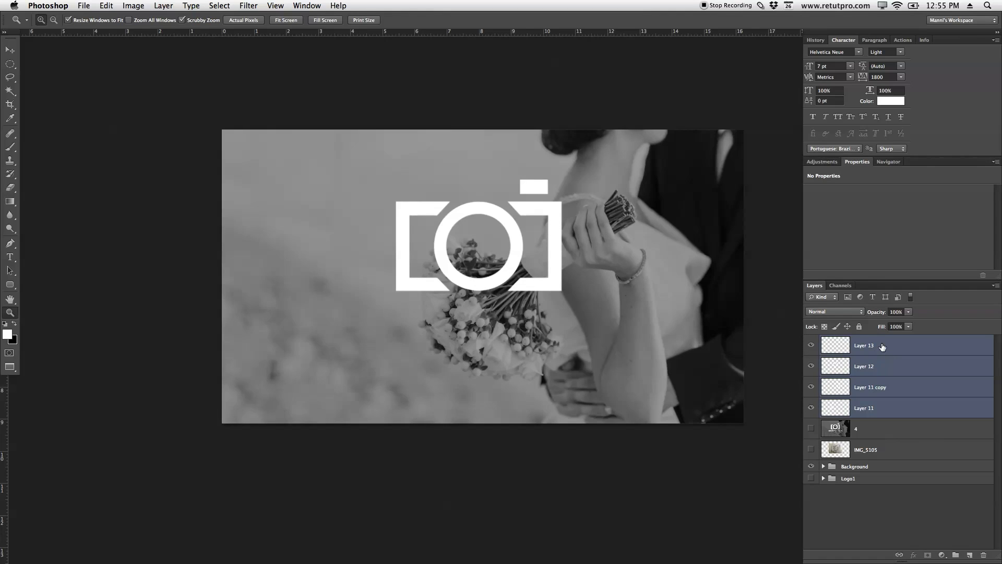
key("super+g")
double_click(849, 340)
type("Cam")
key("Return")
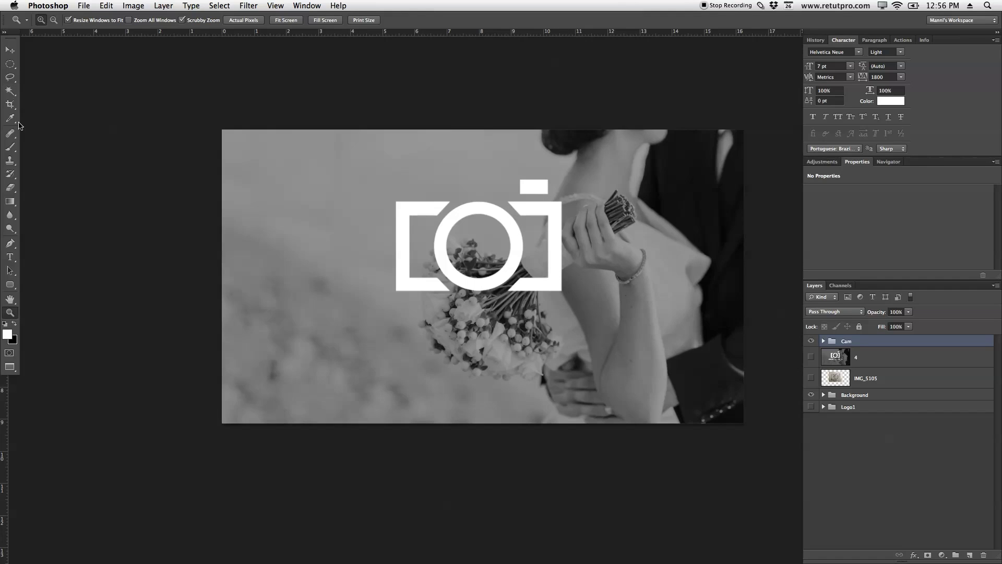
- Add a text box below the camera containing PHOTOJACO and set its font to Intro
left_click(11, 257)
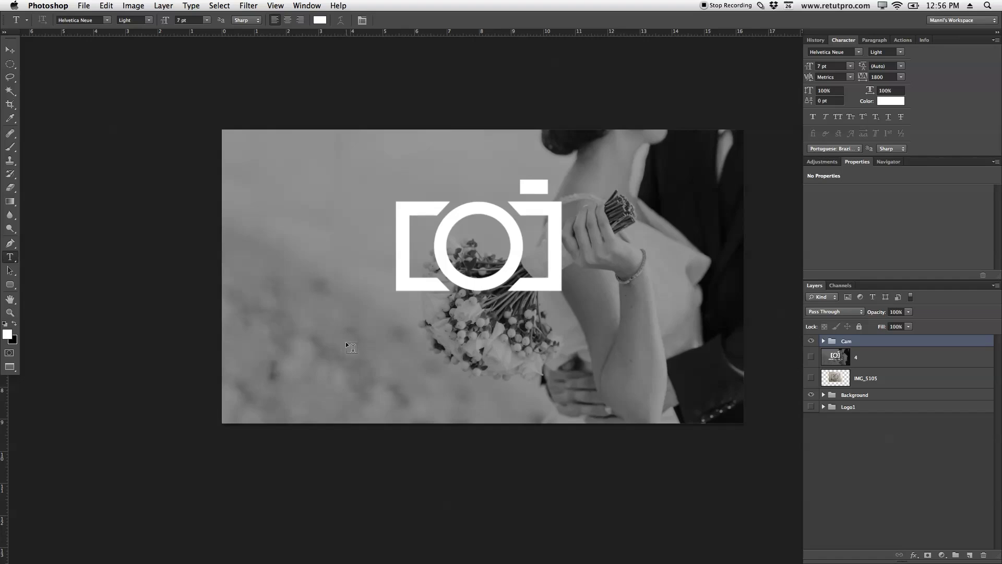
left_click_drag(469, 380, 711, 386)
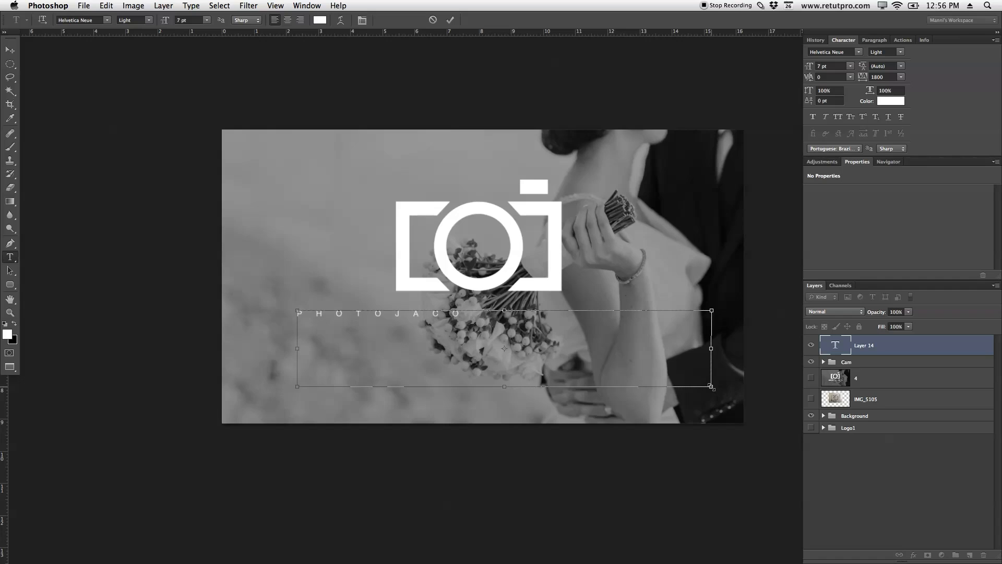
key("super+a")
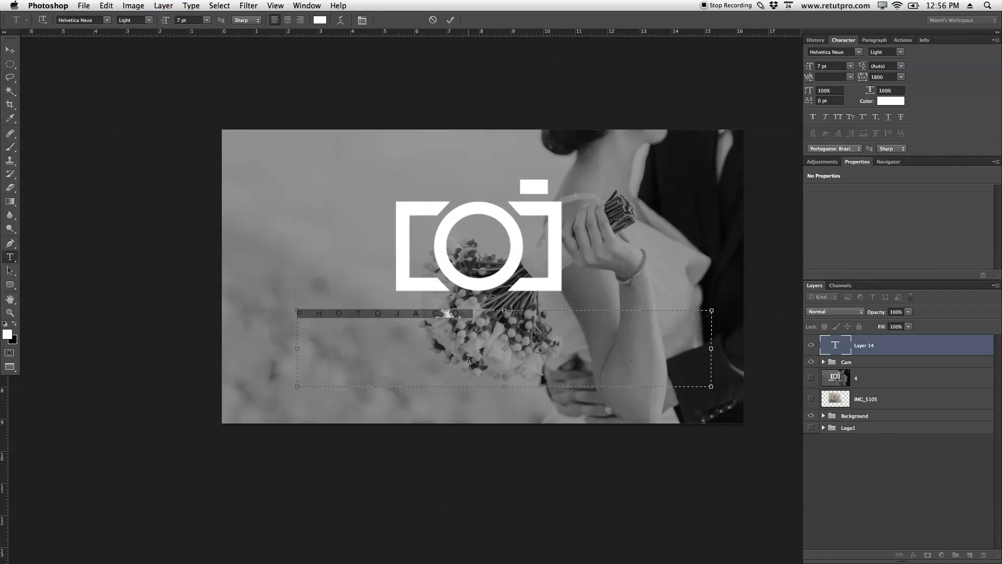
left_click(108, 21)
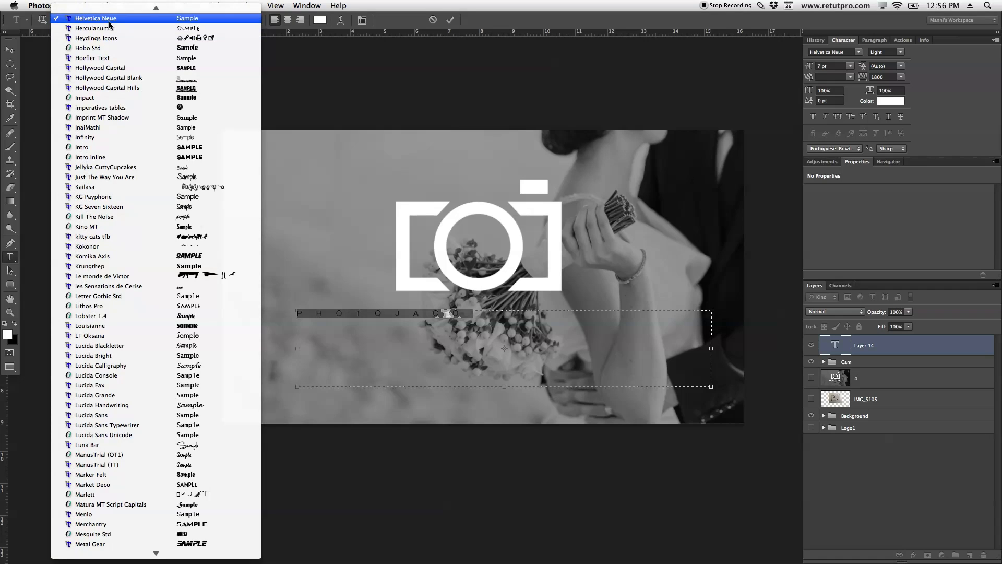
left_click(114, 148)
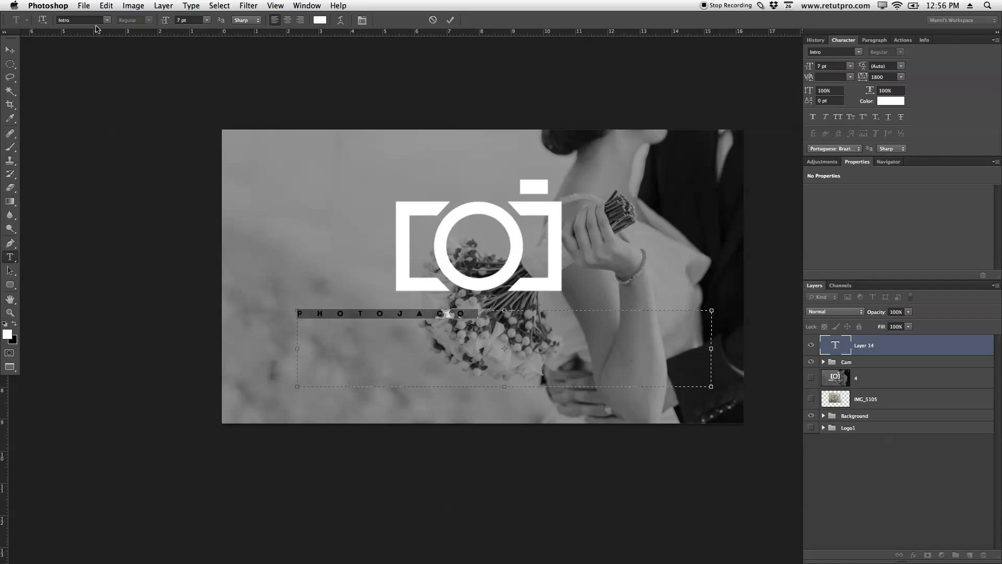
- Confirm white (ffffff) as the PHOTOJACO text colour and set the font size to 26 pt
left_click(320, 21)
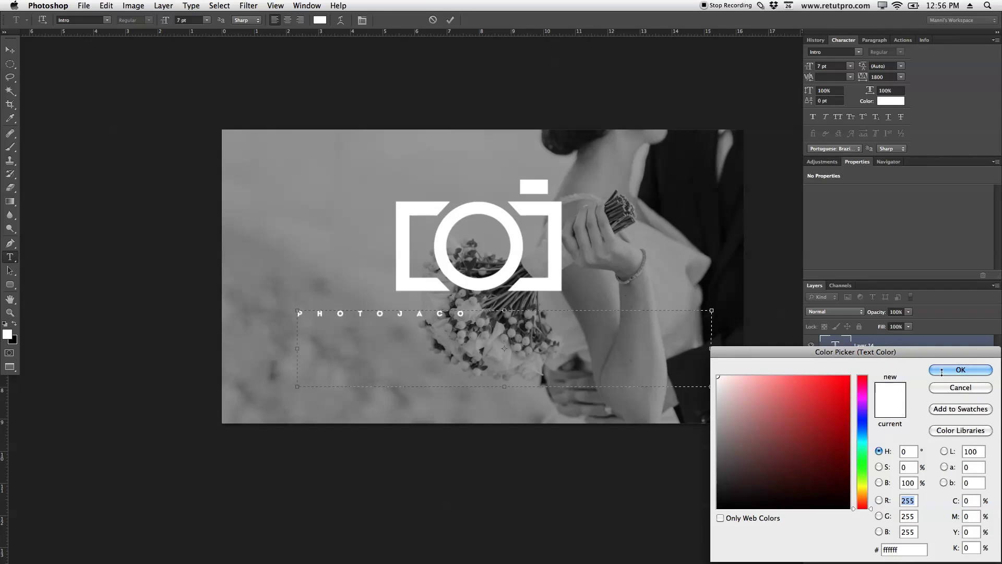
left_click(960, 369)
left_click(186, 22)
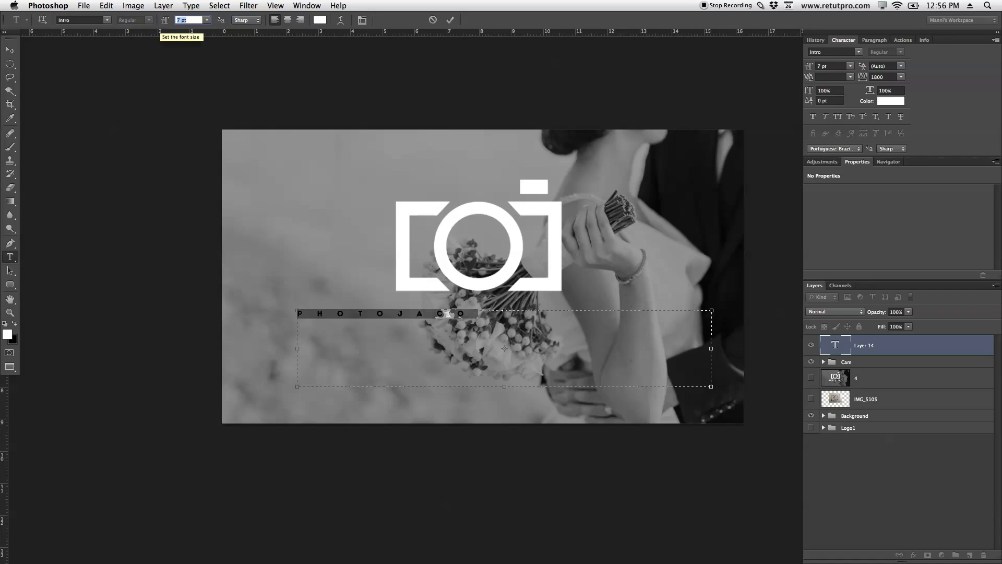
type("26")
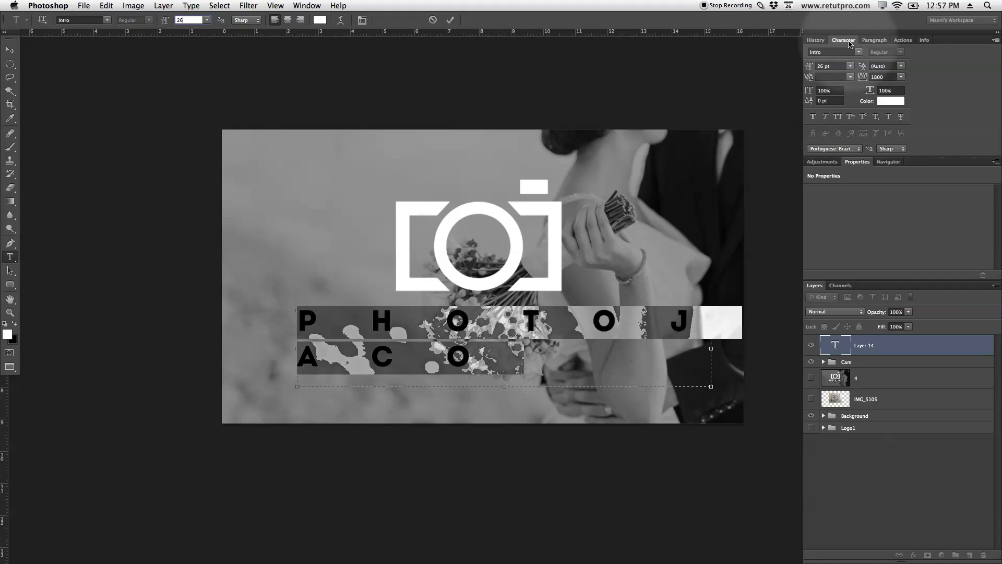
- Reduce the PHOTOJACO text's tracking to 100 and widen it to 240
left_click(311, 5)
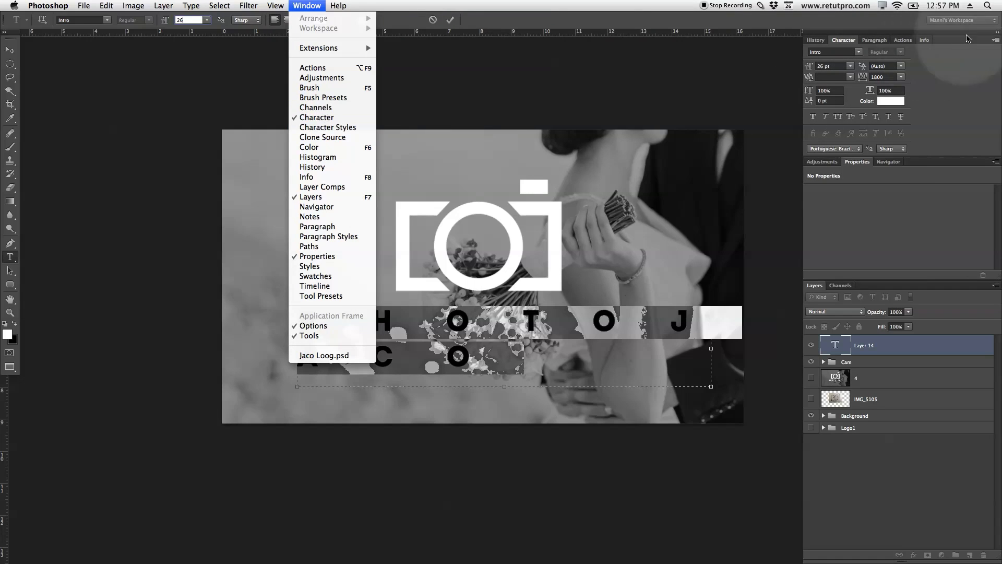
left_click(865, 57)
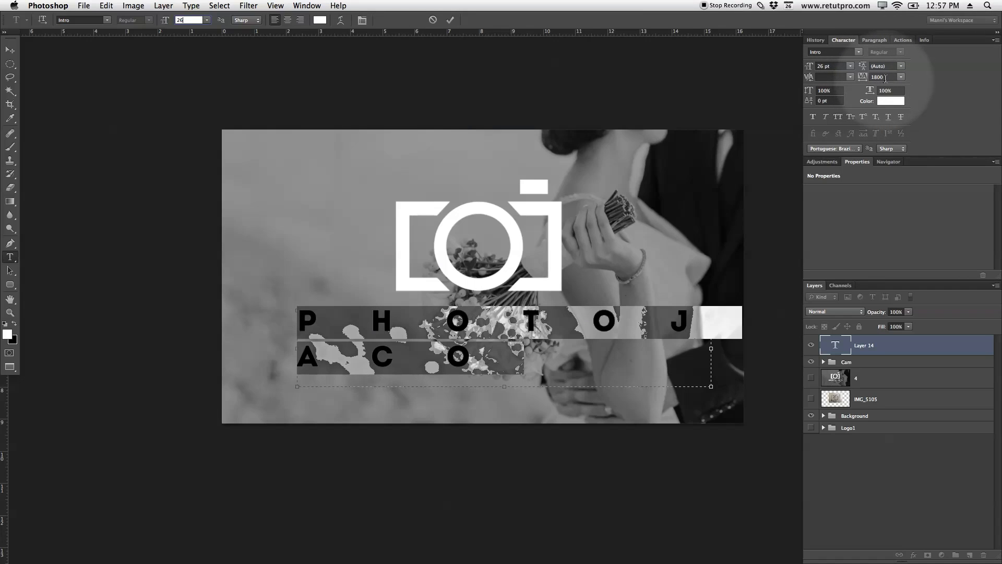
left_click(859, 77)
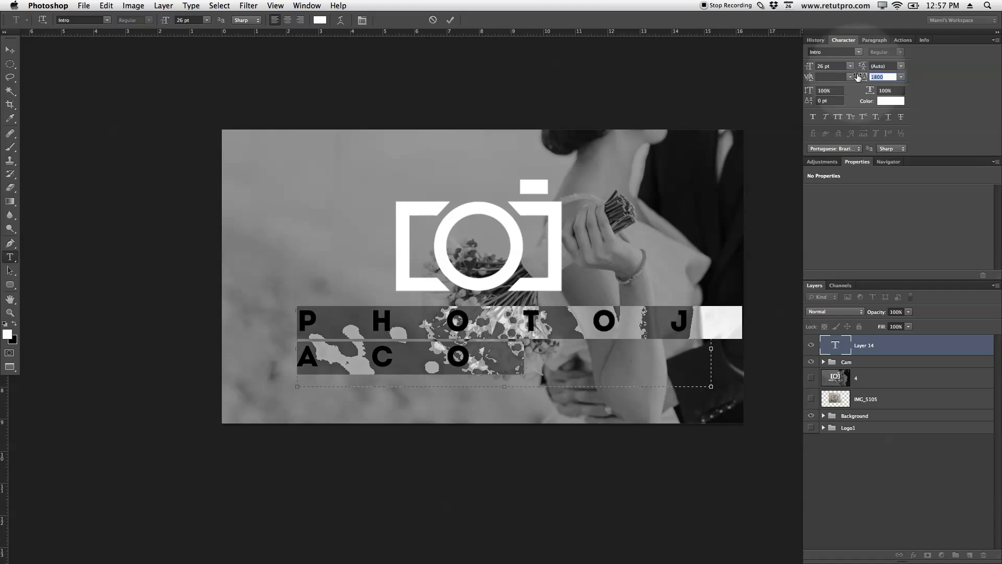
type("100")
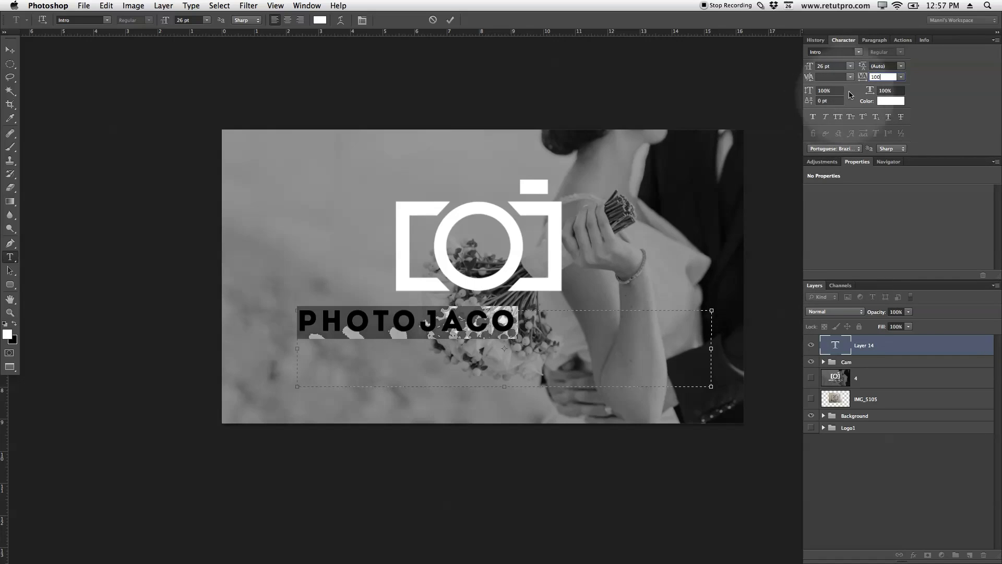
left_click_drag(861, 77, 864, 79)
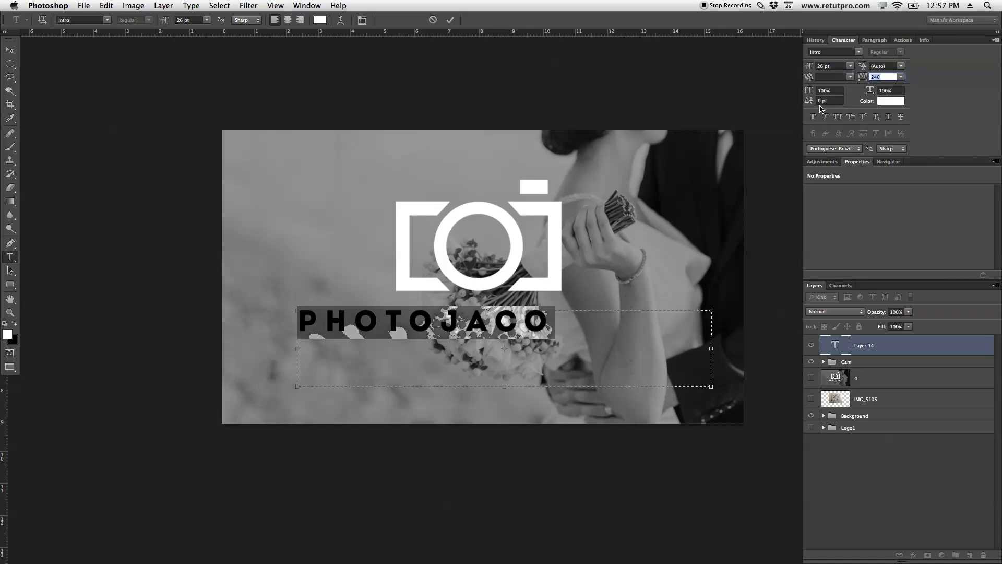
- Commit the PHOTOJACO text and move it so it sits centred beneath the camera shape
left_click(450, 20)
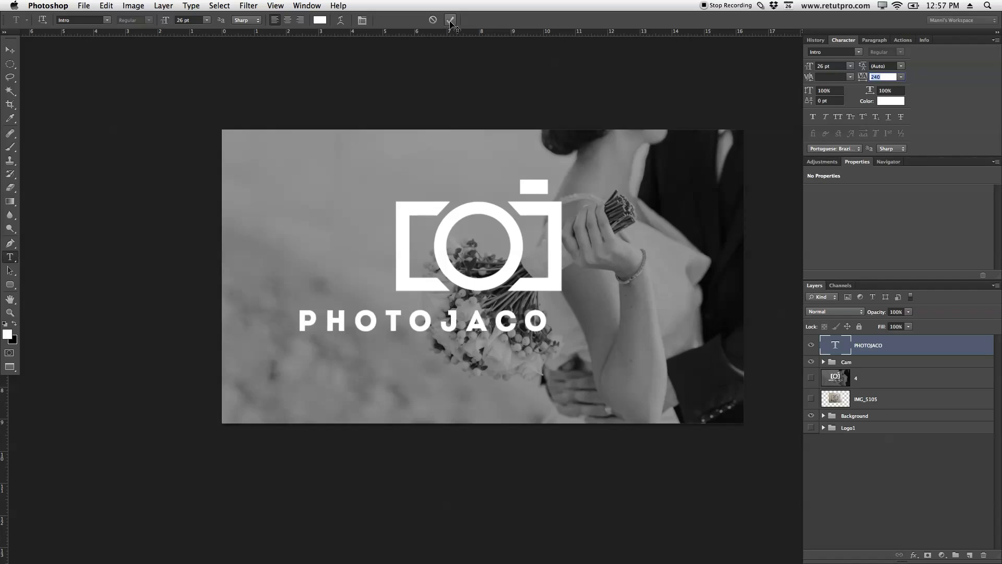
key("v")
left_click_drag(489, 338, 551, 336)
key("Left")
key("Left")
key("Left")
key("Left")
key("Down")
key("Down")
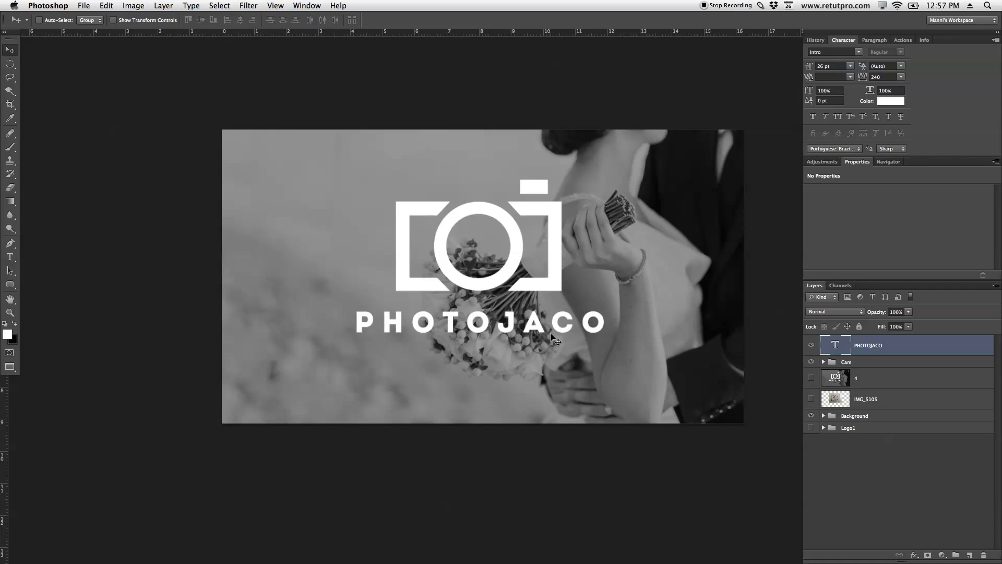
- Add a horizontal guide at 50% of the canvas height
left_click(277, 6)
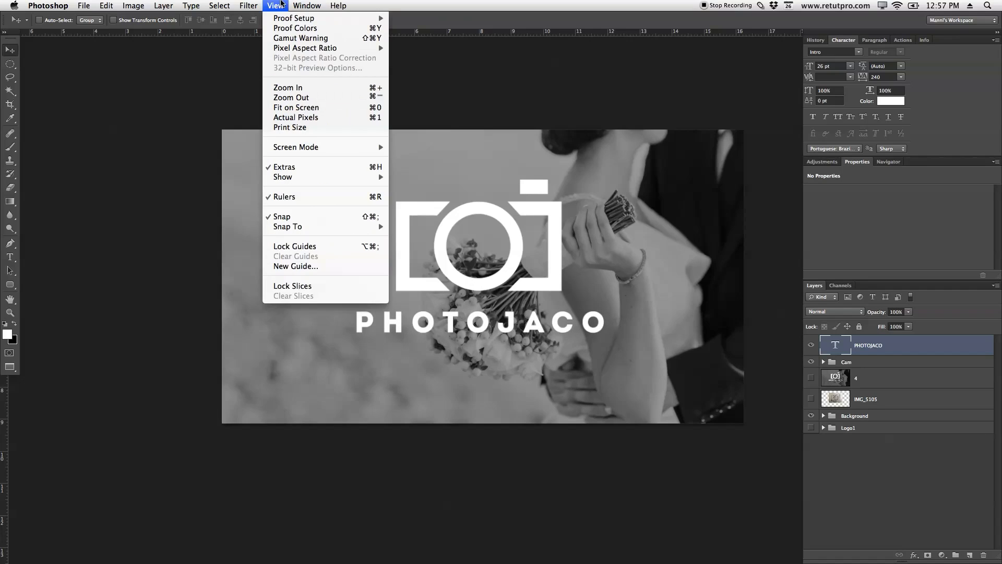
left_click(317, 269)
left_click_drag(621, 330, 425, 104)
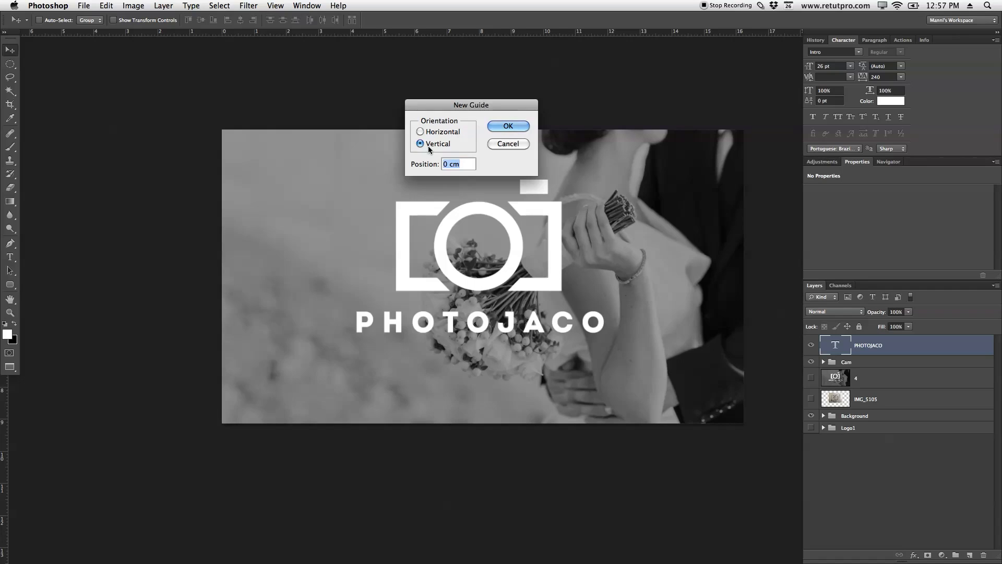
left_click(443, 132)
type("50%")
key("Return")
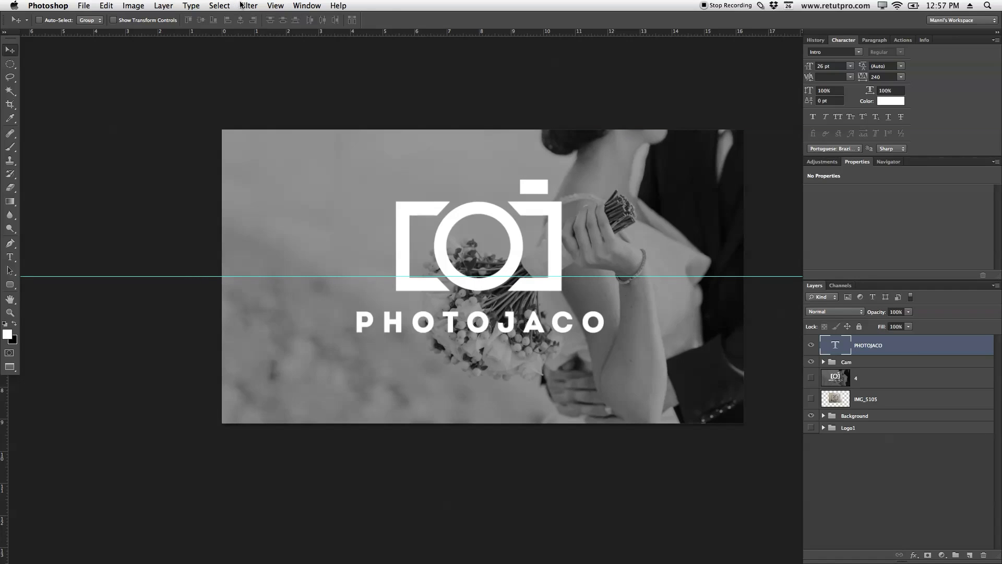
- Add a vertical guide at 50% of the canvas width
left_click(275, 5)
left_click(286, 268)
left_click(422, 144)
type("50%")
key("Return")
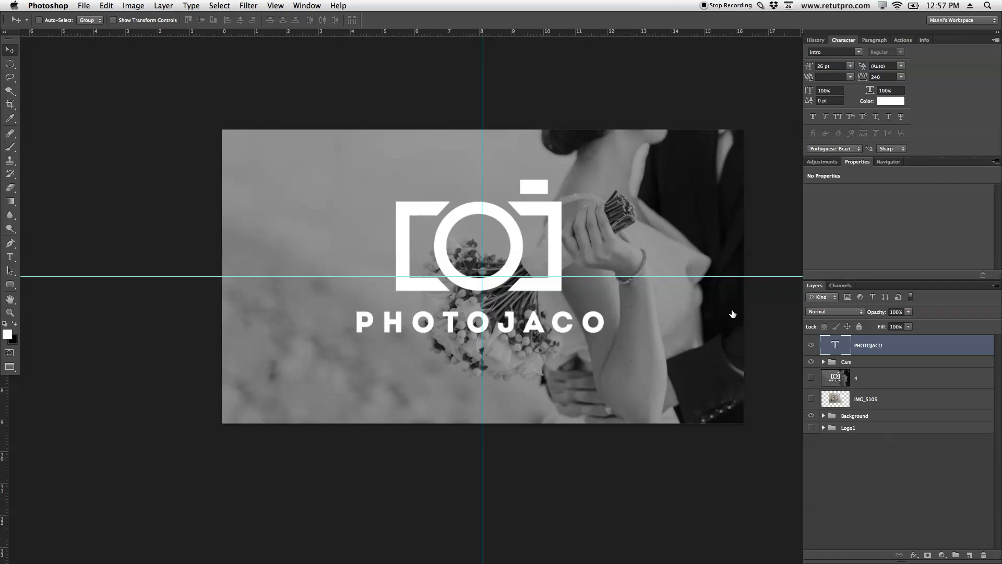
- Nudge the PHOTOJACO text slightly right to centre it on the vertical guide
key("Right")
key("Right")
key("Right")
key("Right")
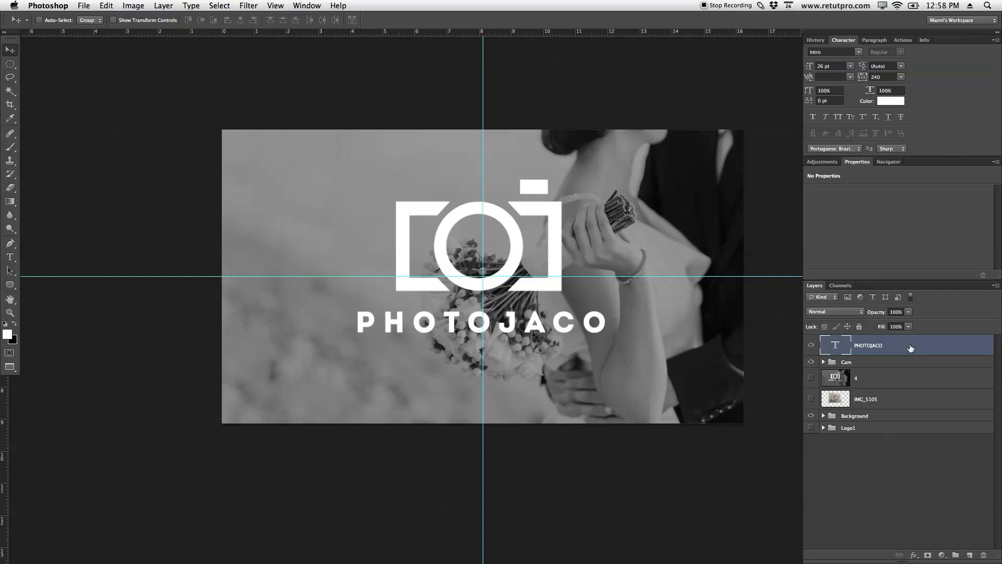
- Nudge the Cam group right until the lens is centred on the vertical guide, and clear all guides
left_click(905, 367)
key("Right")
key("Right")
key("Right")
key("Right")
key("Right")
key("Right")
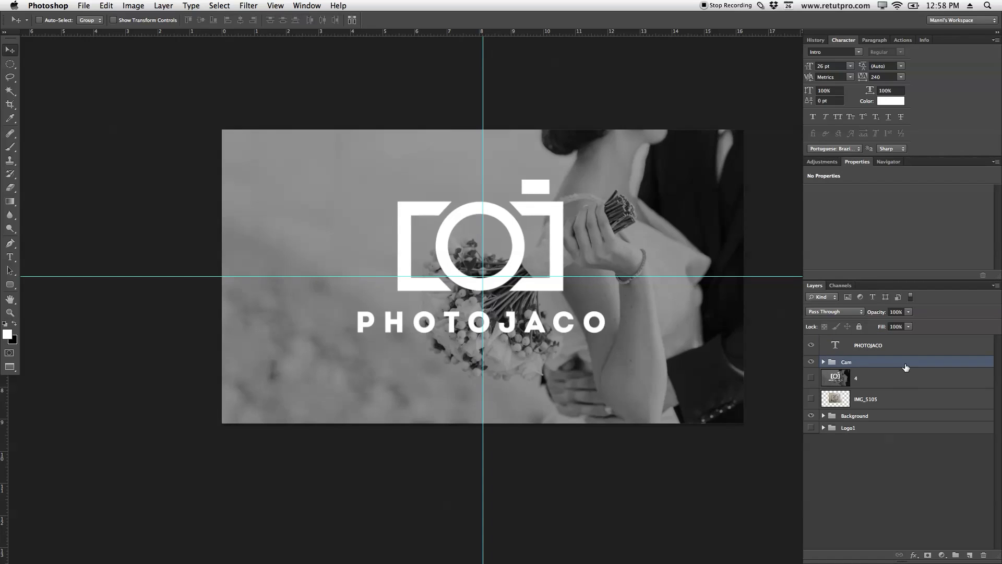
key("Right")
key("Left")
key("Right")
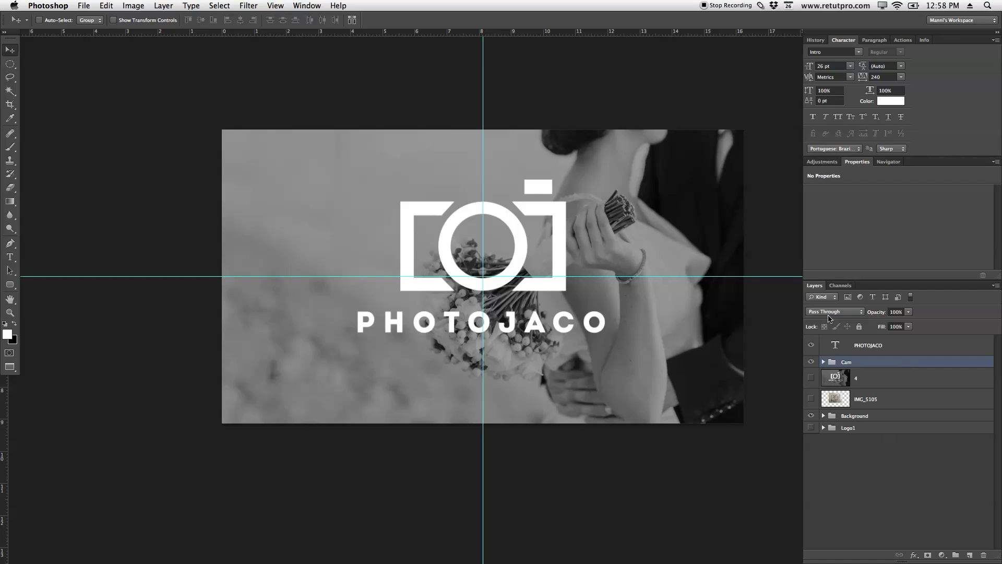
left_click(275, 6)
left_click(297, 261)
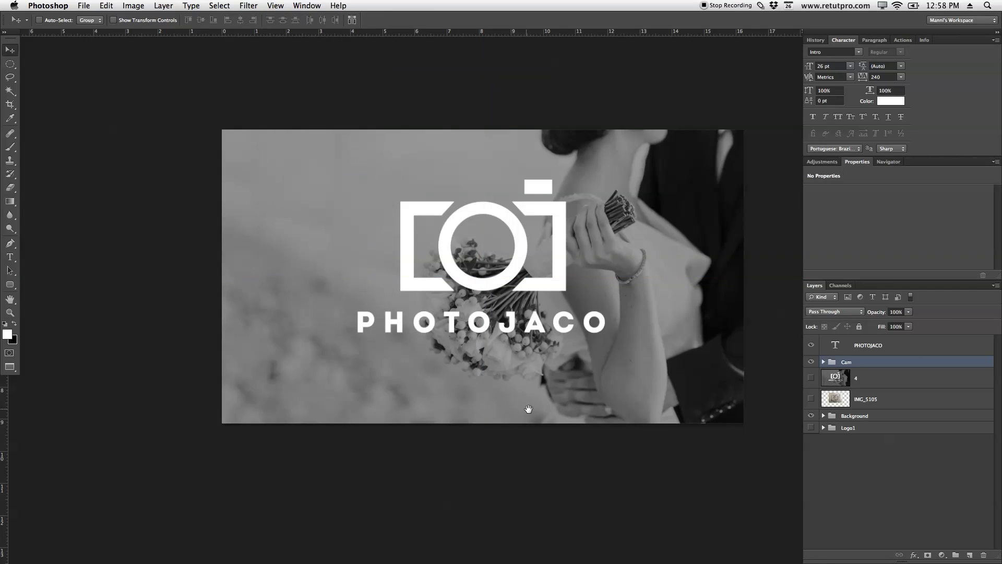
- Add a wide text box below the PHOTOJACO lettering containing the word PHOTOGRAPHER
scroll(523, 409, "down", 3)
scroll(523, 409, "right", 2)
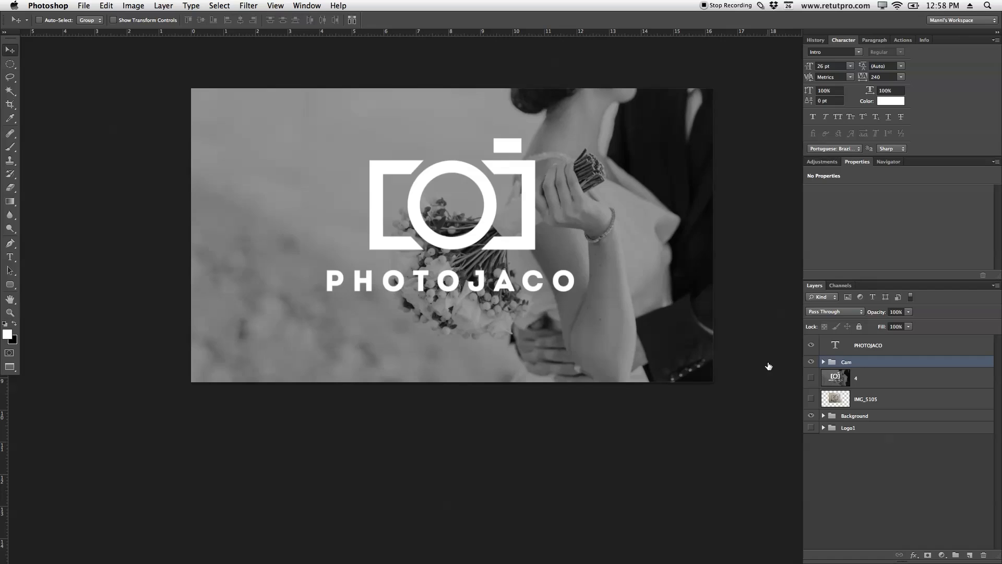
left_click(890, 346)
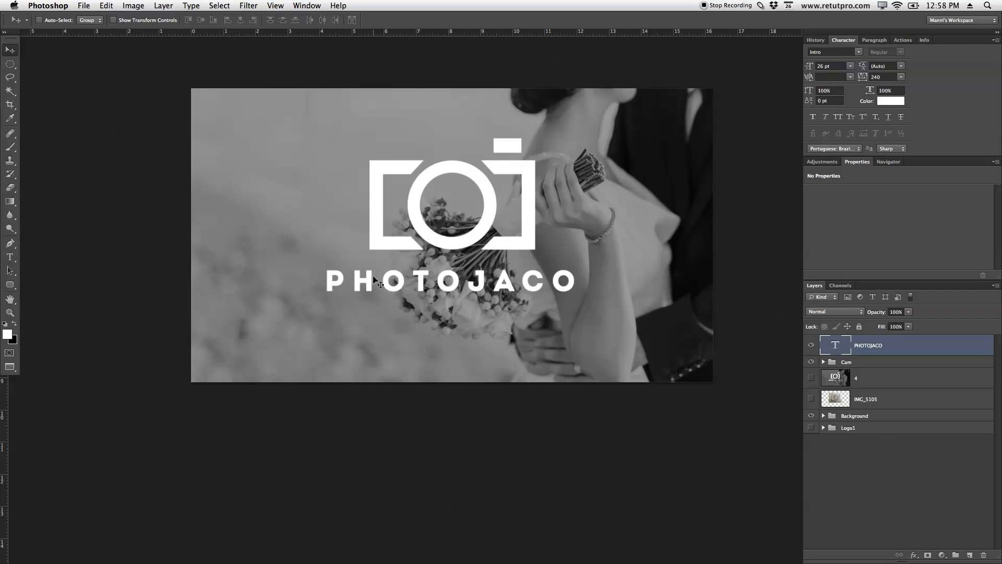
key("t")
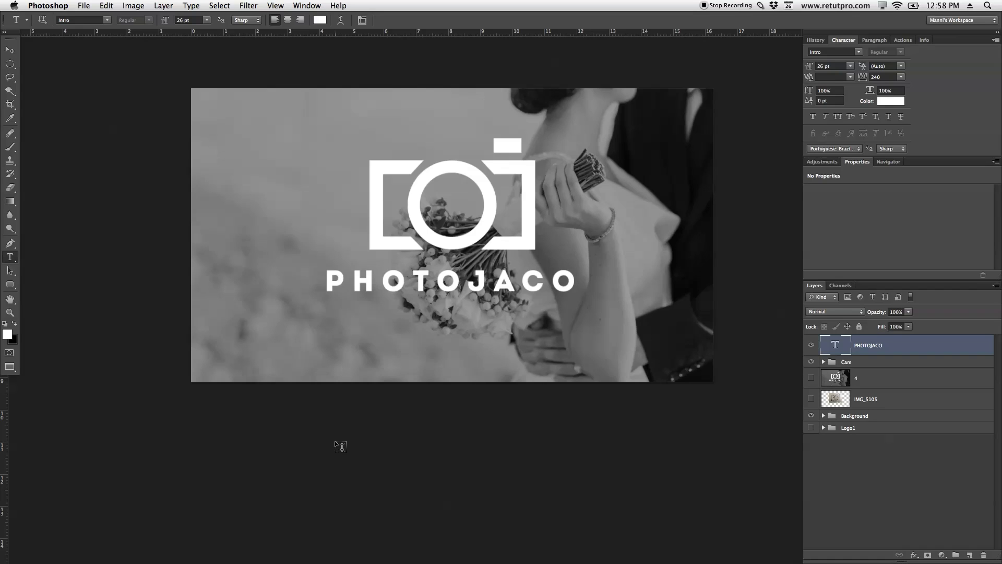
left_click_drag(222, 304, 687, 370)
key("Escape")
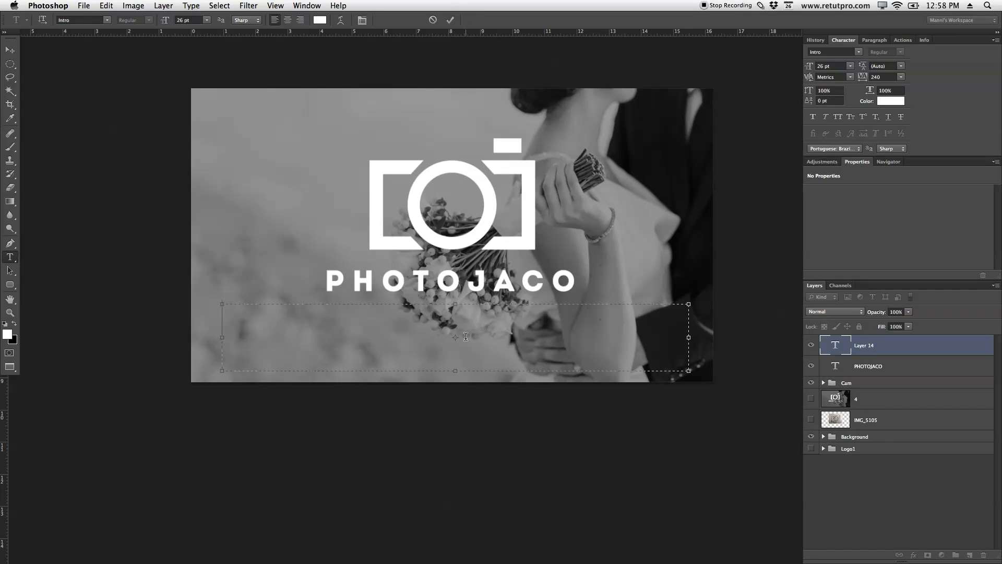
type("PHO")
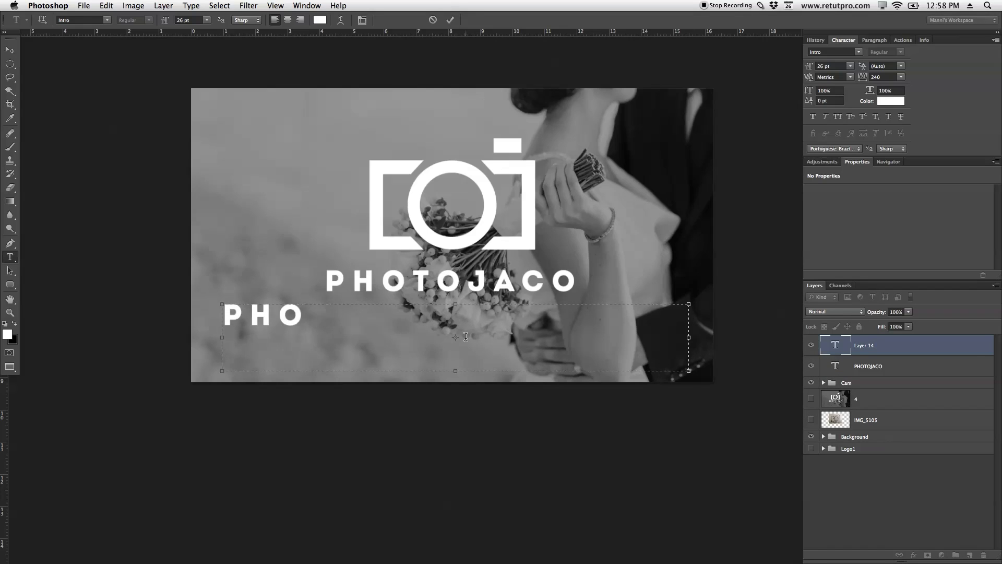
type("TOGRAPHER")
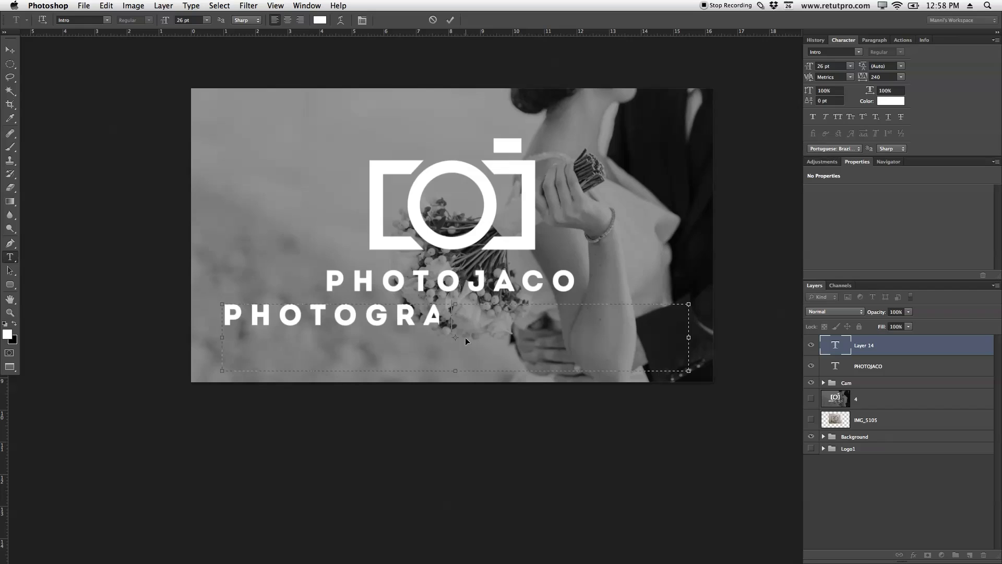
- Set the whole PHOTOGRAPHER text to the Helvetica Neue font in the Light style
key("super+a")
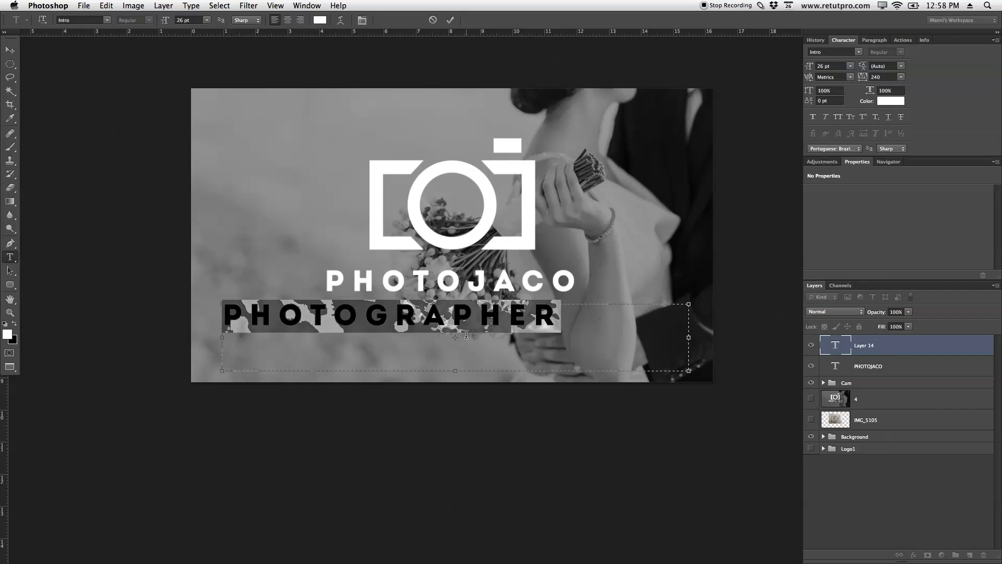
left_click(202, 320)
left_click(107, 20)
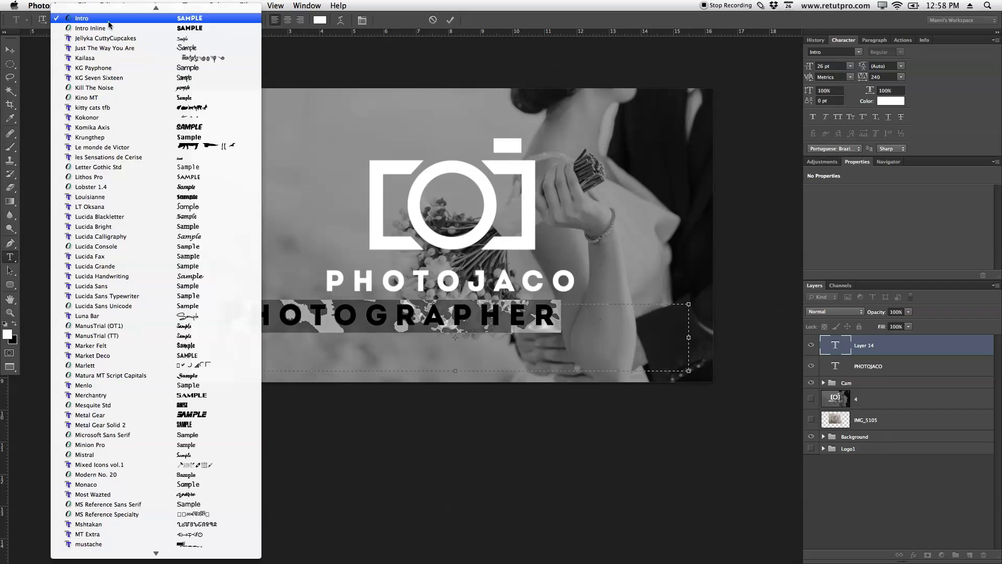
scroll(119, 366, "up", 5)
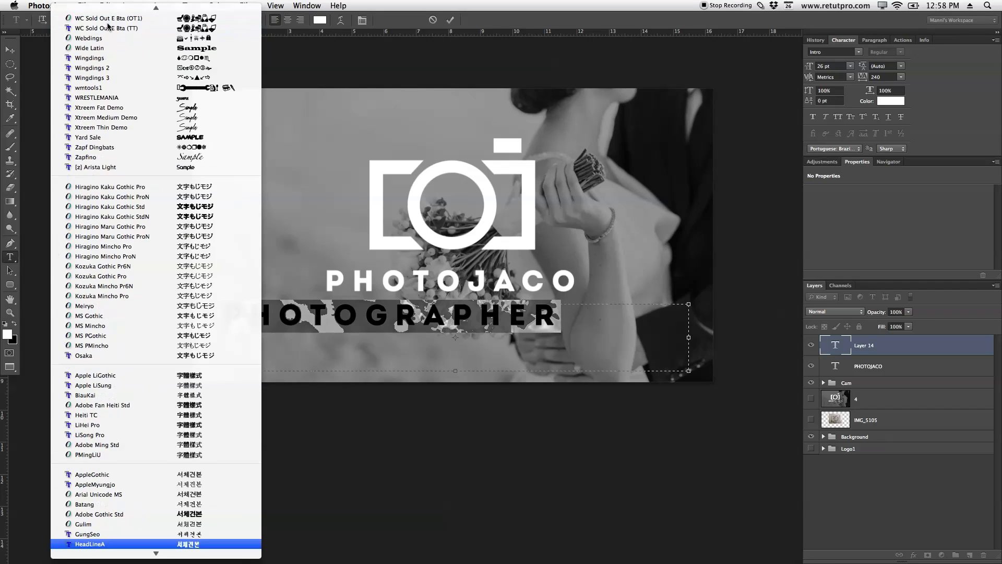
scroll(119, 365, "up", 2)
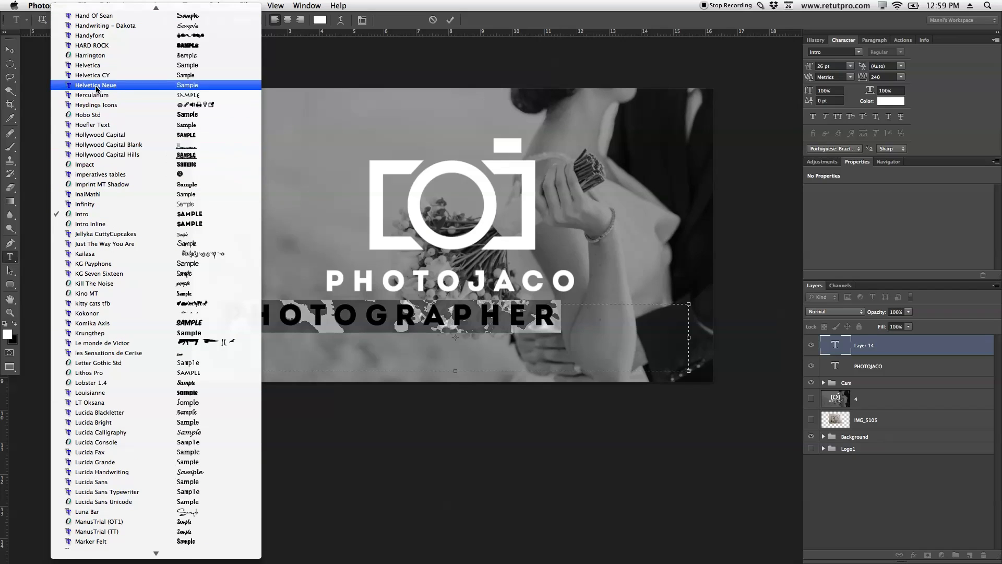
left_click(99, 85)
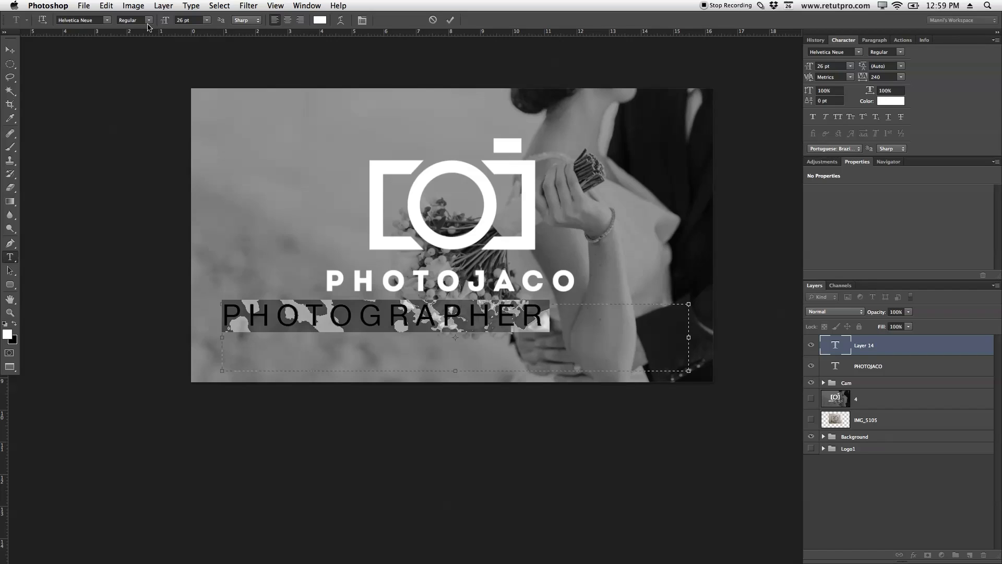
left_click(149, 20)
left_click(134, 48)
- Set the PHOTOGRAPHER text's size to 7 pt and confirm white (ffffff) as its colour
left_click(188, 20)
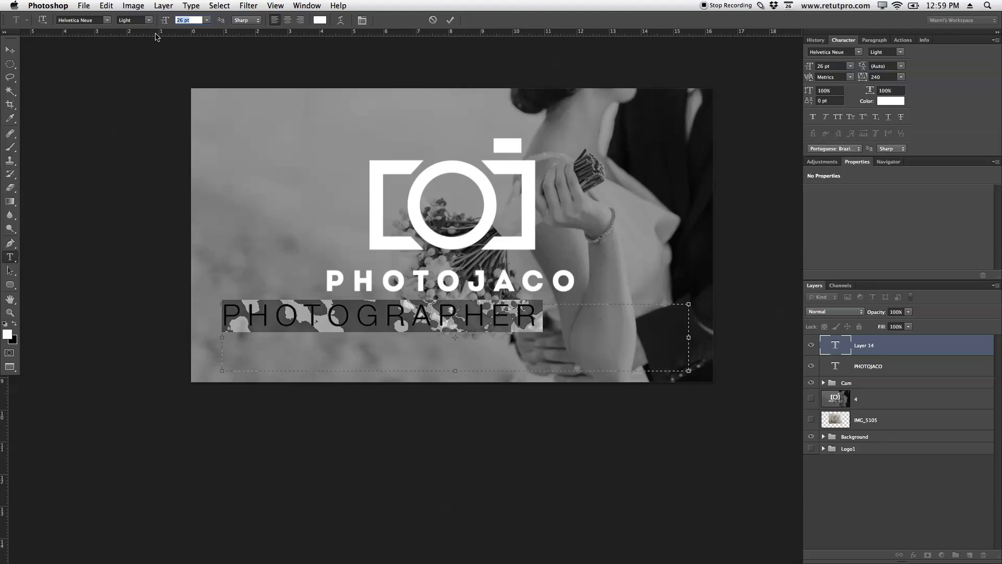
type("7")
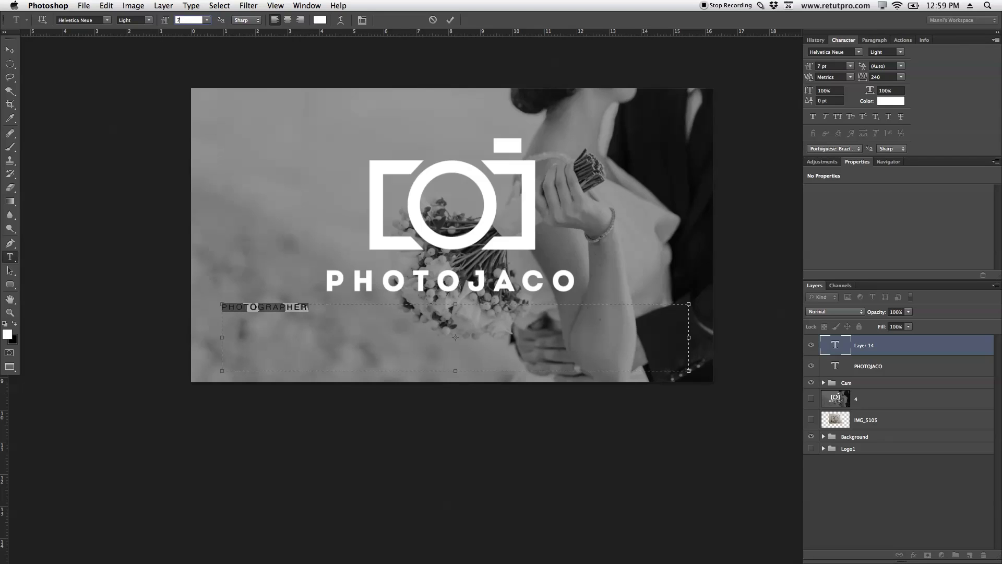
type("8")
type("7")
left_click(320, 20)
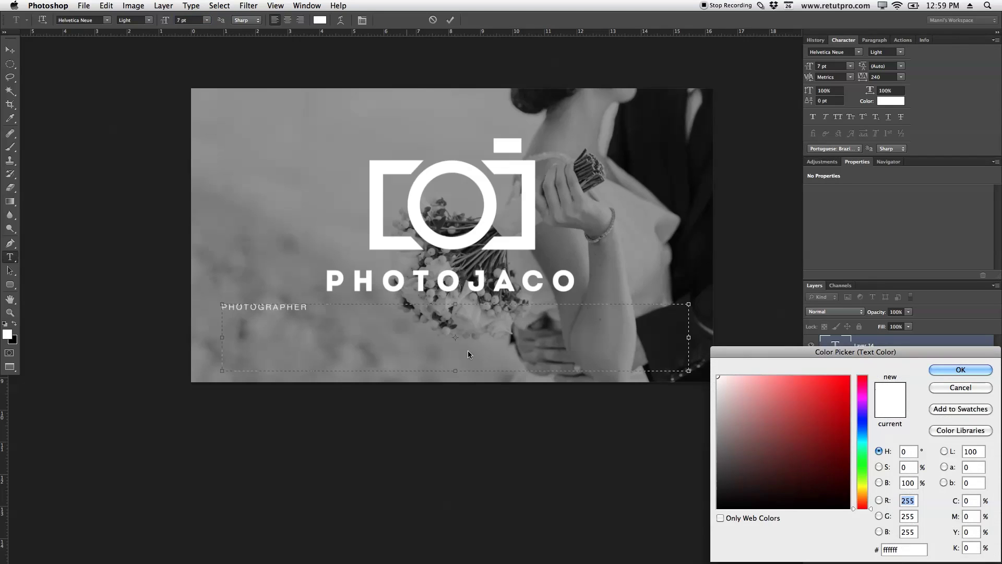
left_click(962, 370)
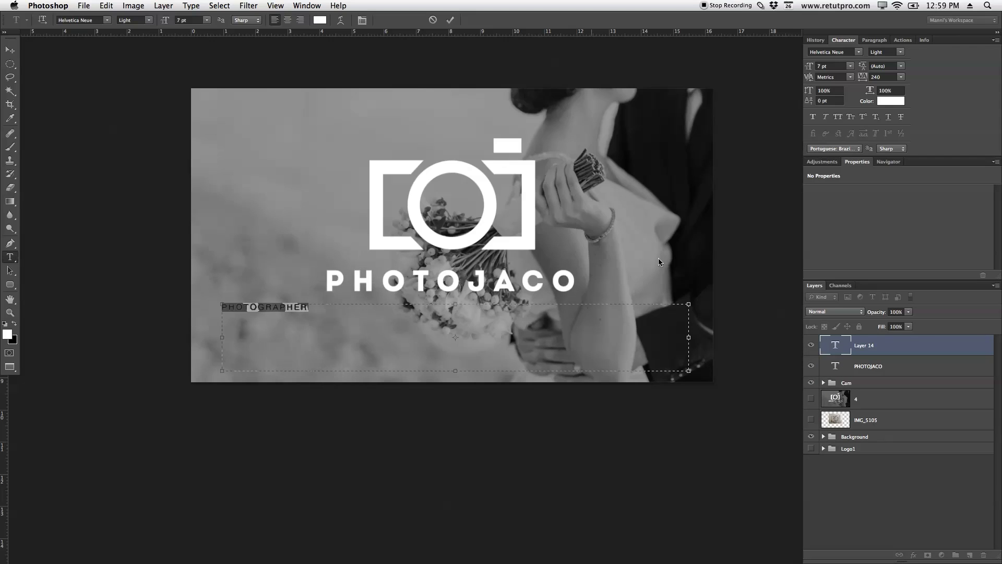
- Widen the PHOTOGRAPHER text's tracking to 1800 and commit the text
left_click(886, 77)
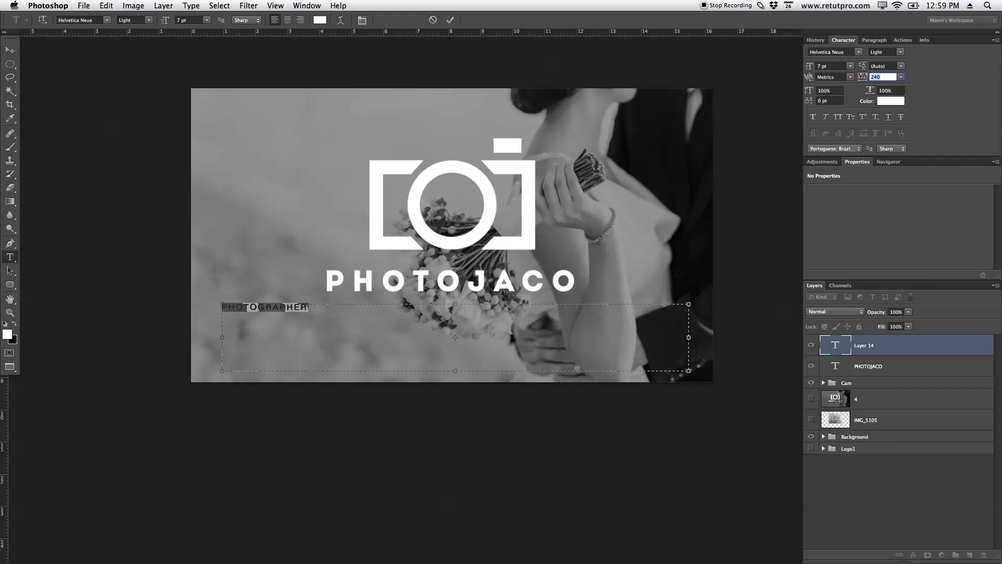
left_click_drag(863, 77, 919, 77)
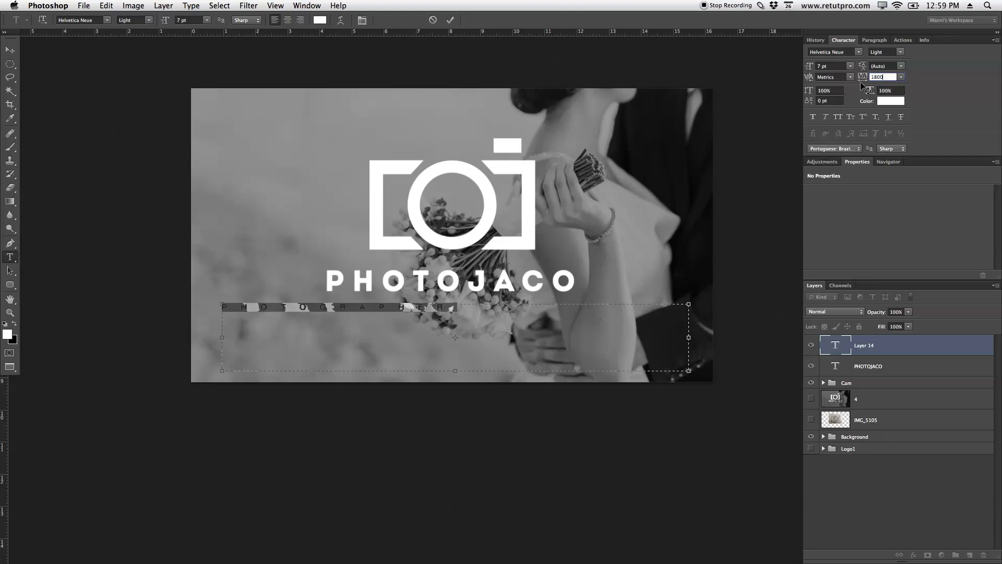
left_click(451, 20)
- Move the PHOTOGRAPHER text directly beneath PHOTOJACO and nudge it into centred alignment
left_click(10, 50)
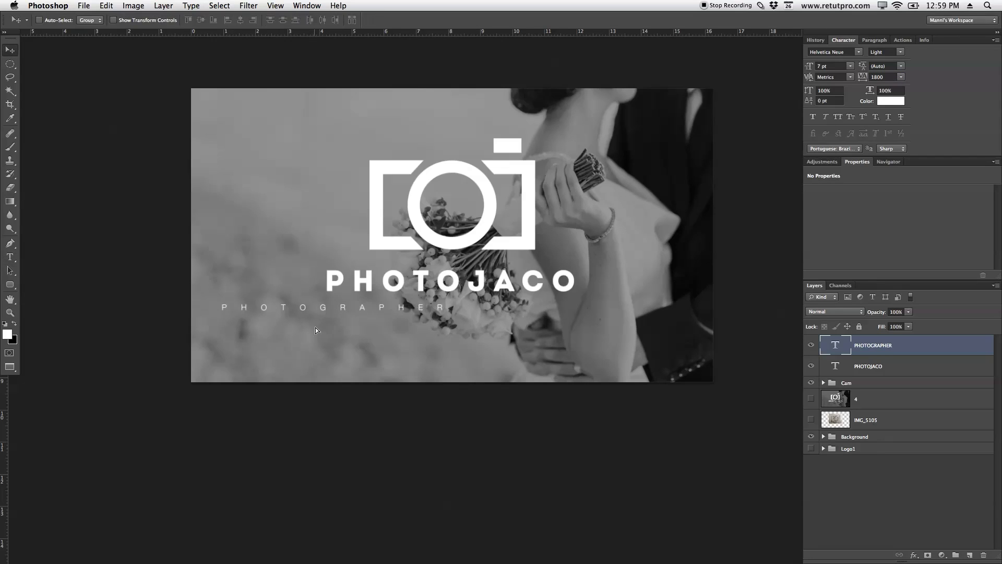
left_click_drag(338, 327, 446, 319)
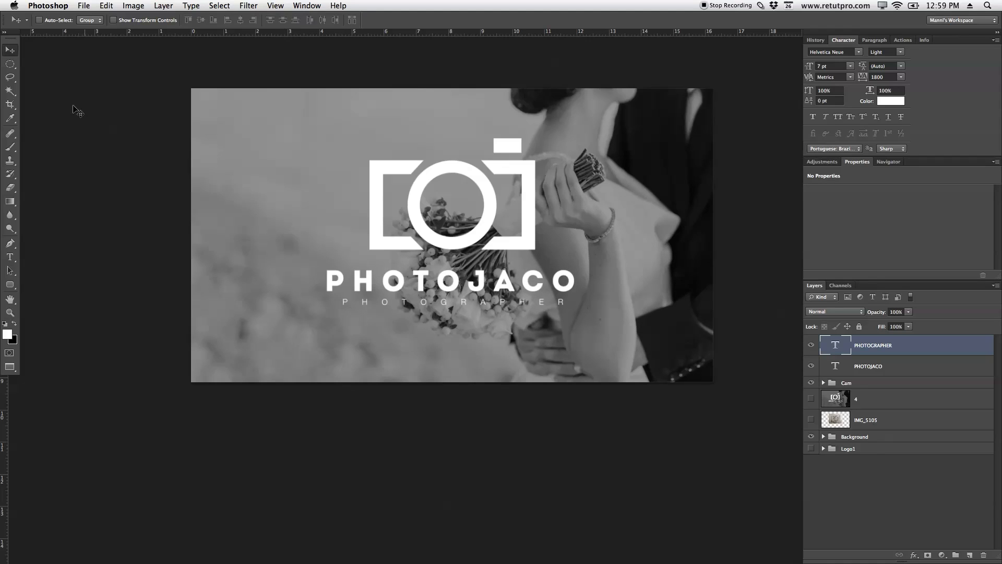
key("Down")
key("Down")
key("Left")
key("Left")
key("Up")
key("Up")
key("Up")
key("Down")
key("Down")
key("Down")
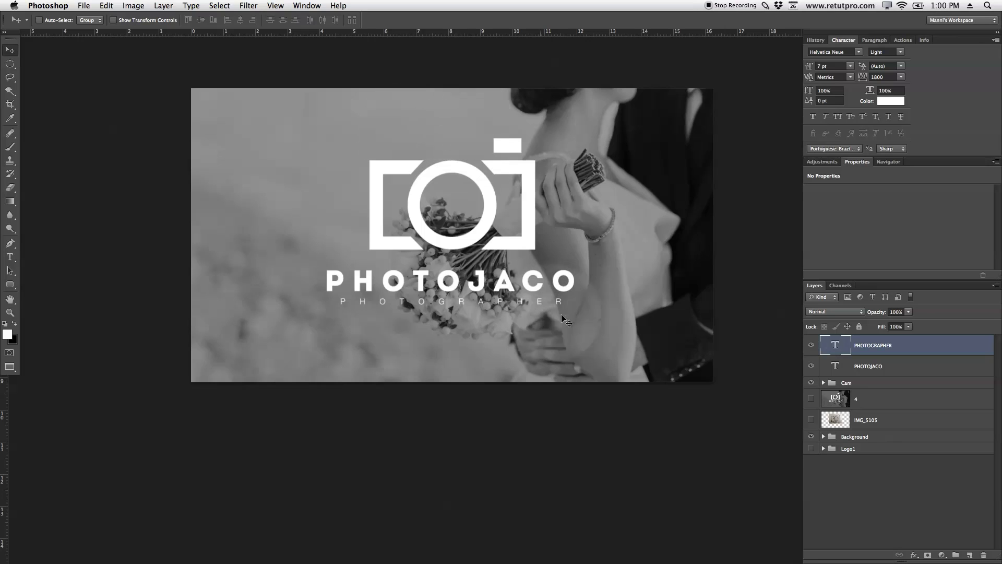
- Move the Background group up the layer stack to directly below the Cam group
key("z")
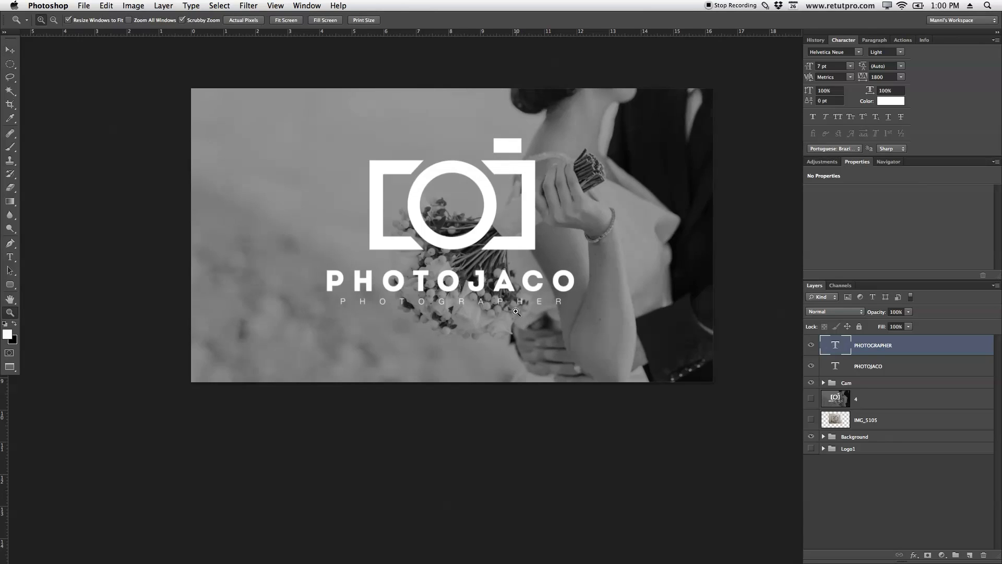
left_click_drag(517, 315, 498, 315)
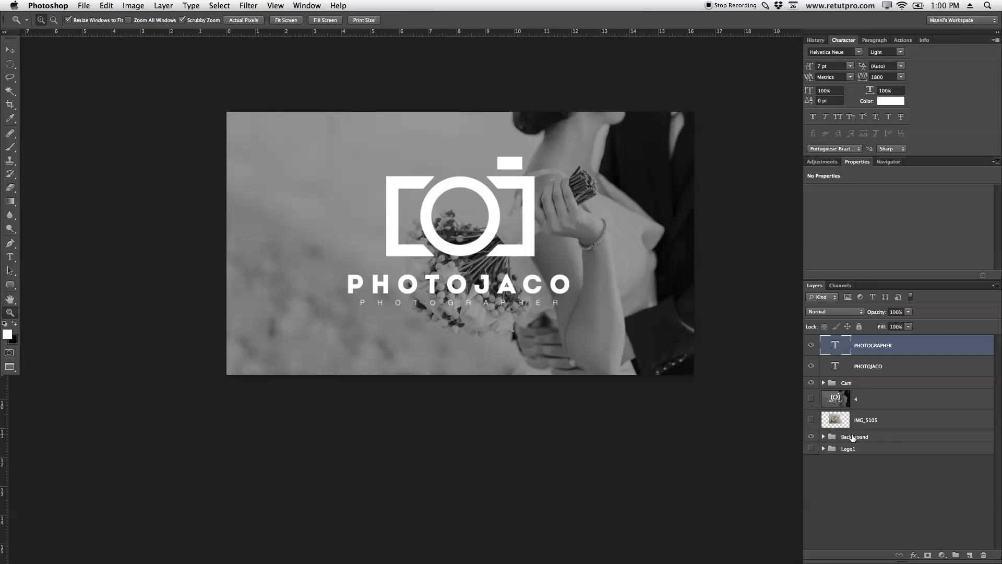
left_click_drag(852, 436, 851, 397)
- Lower the opacity of the Background image layer inside the Background group to 42% and collapse the group
left_click(823, 395)
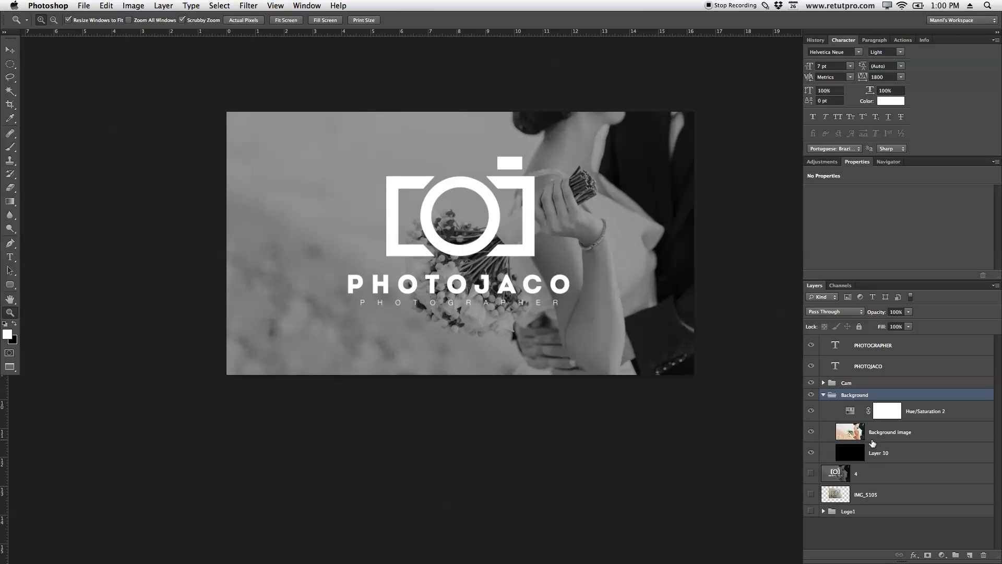
left_click(881, 437)
left_click_drag(876, 315, 865, 316)
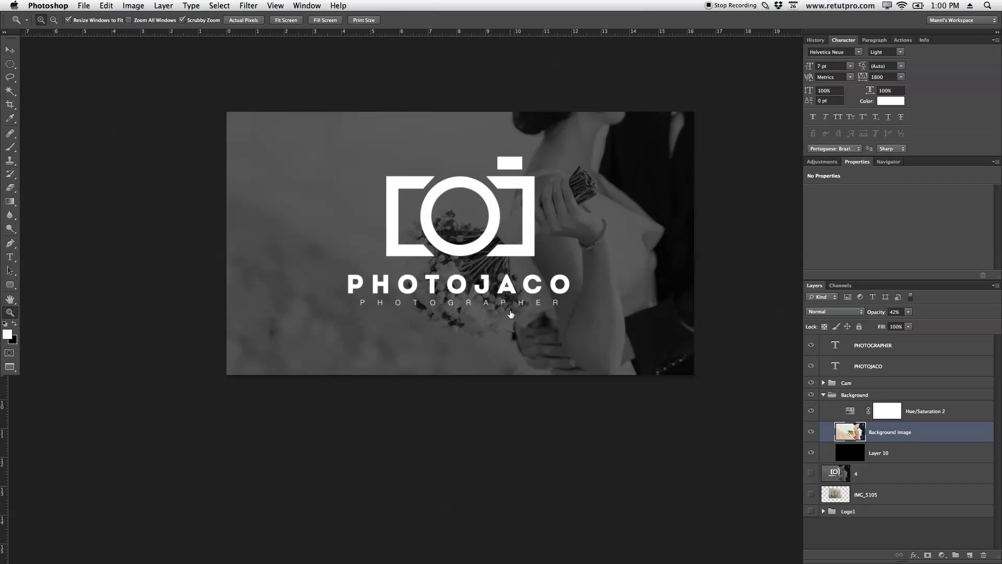
left_click(823, 395)
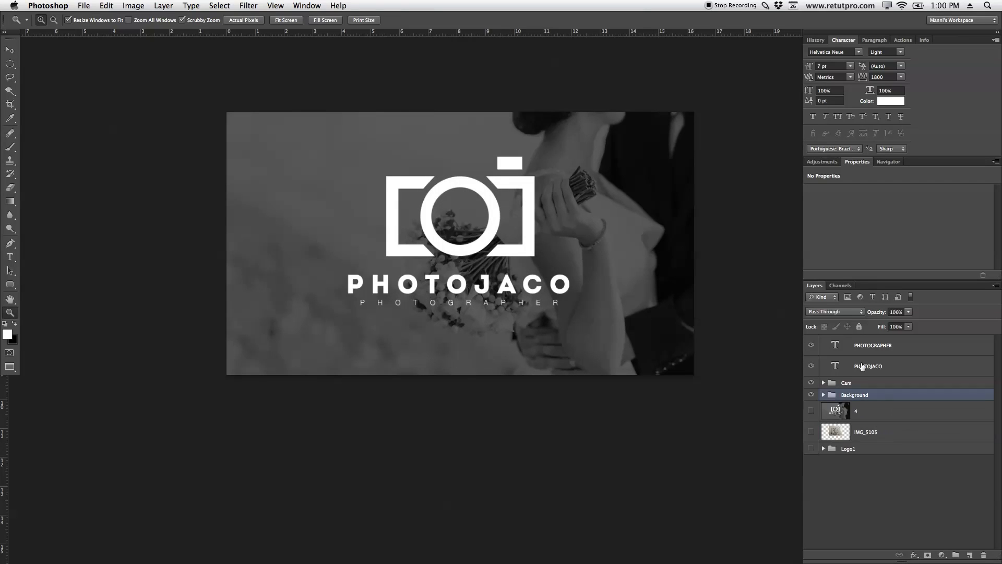
- Group the PHOTOJACO and PHOTOGRAPHER text layers and name the group Text
left_click(892, 363)
left_click_drag(900, 348, 906, 351)
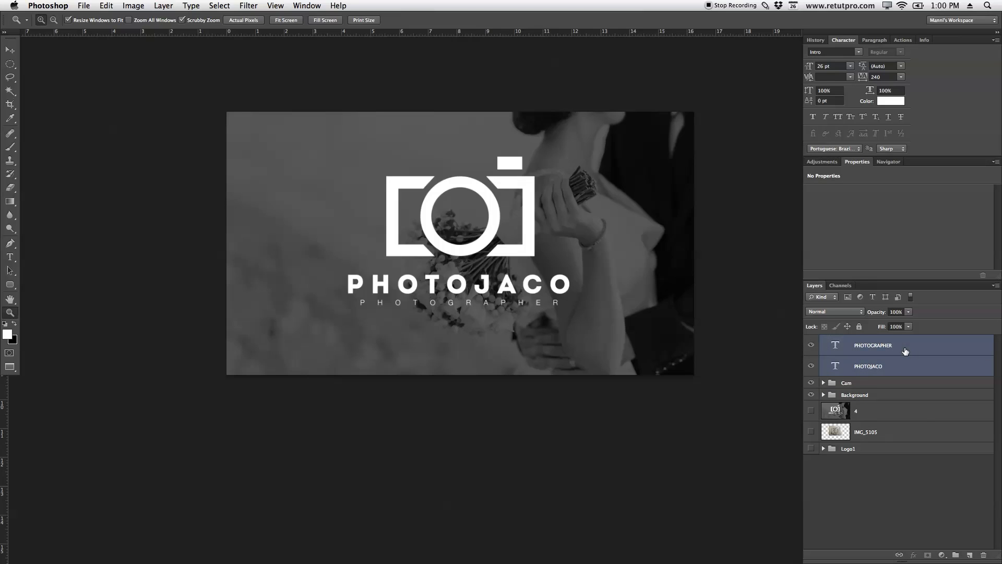
key("ctrl+g")
double_click(847, 341)
type("Text")
key("Return")
- Combine the Text, Cam and Background groups into one parent group named Logo, check its contents and collapse it
left_click(871, 357, "shift")
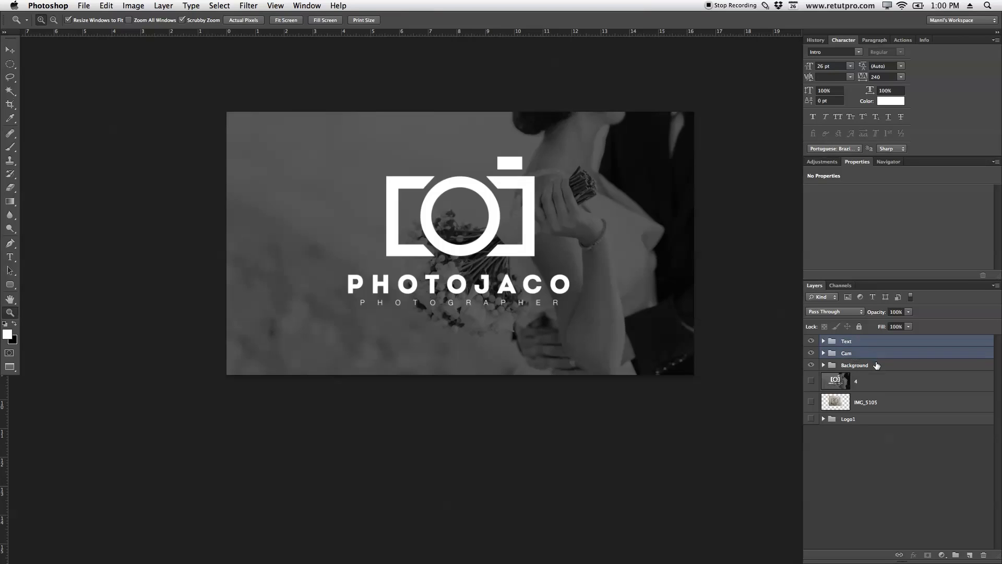
left_click(877, 365, "shift")
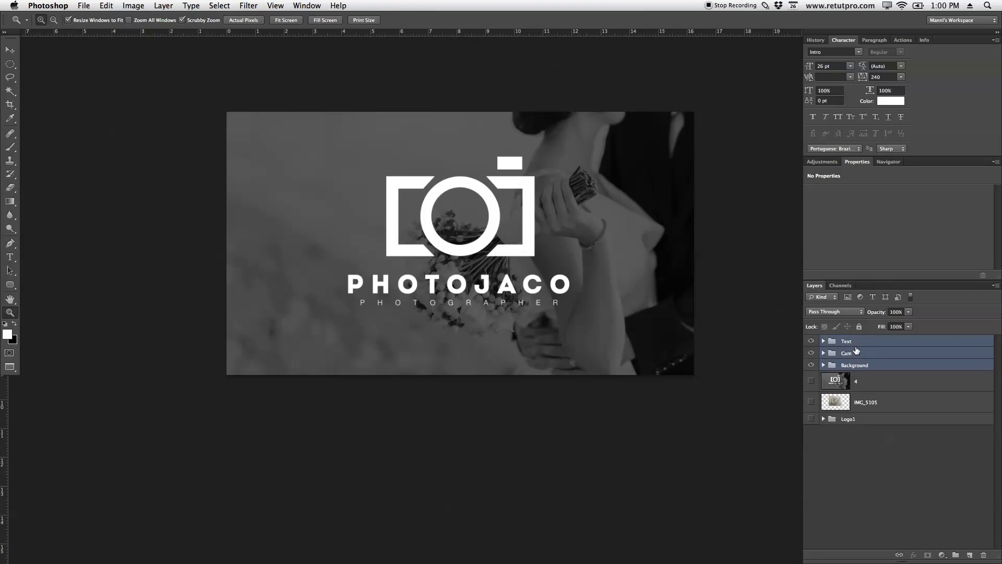
key("super+g")
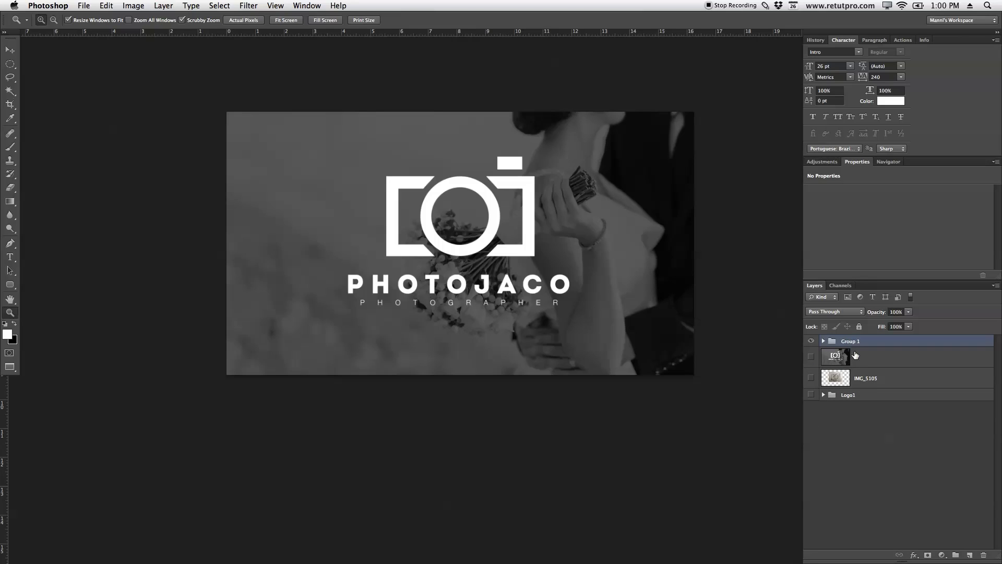
double_click(846, 341)
key("Return")
left_click(823, 341)
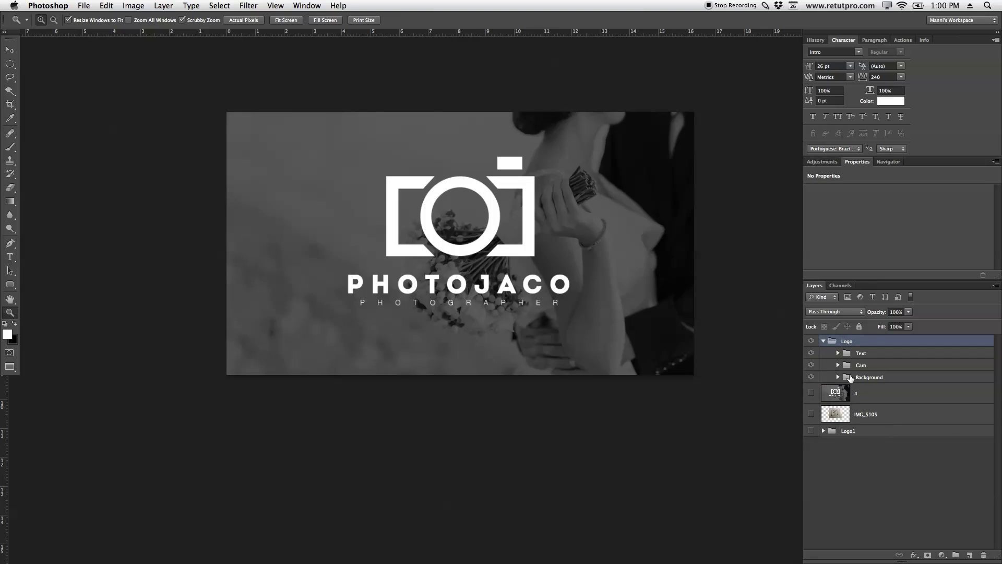
left_click(823, 341)
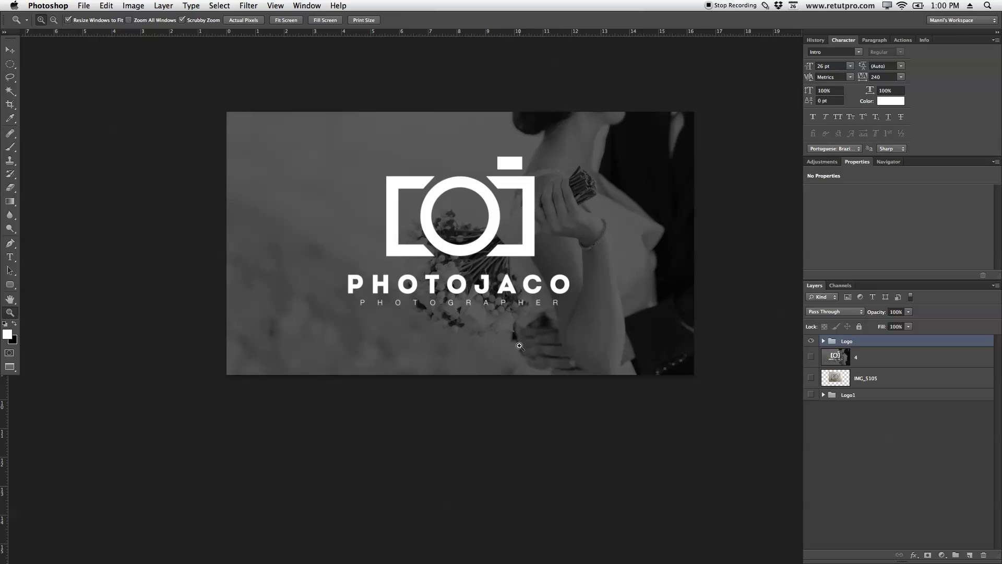
left_click(479, 335)
left_click_drag(517, 314, 458, 388)
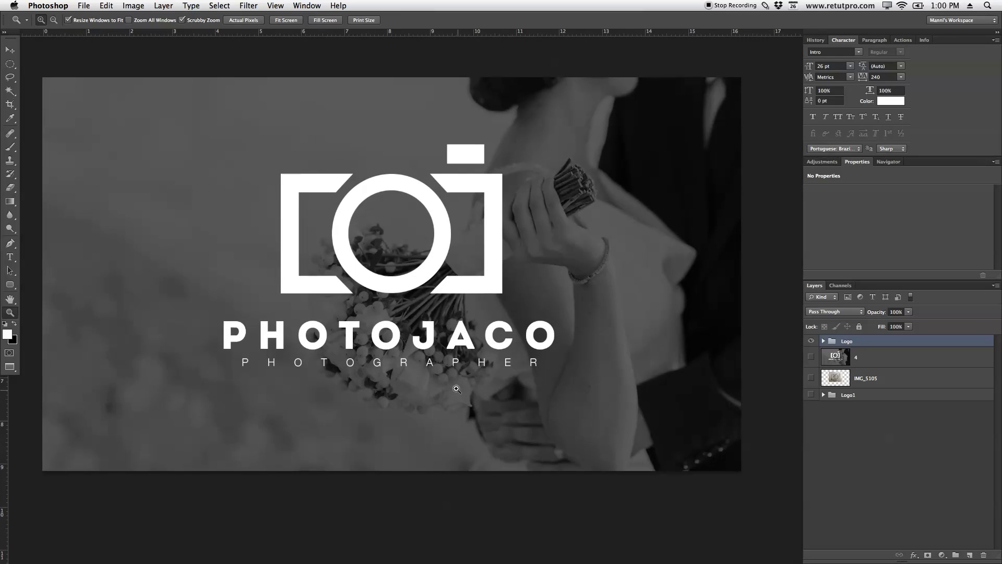
left_click_drag(482, 354, 491, 368)
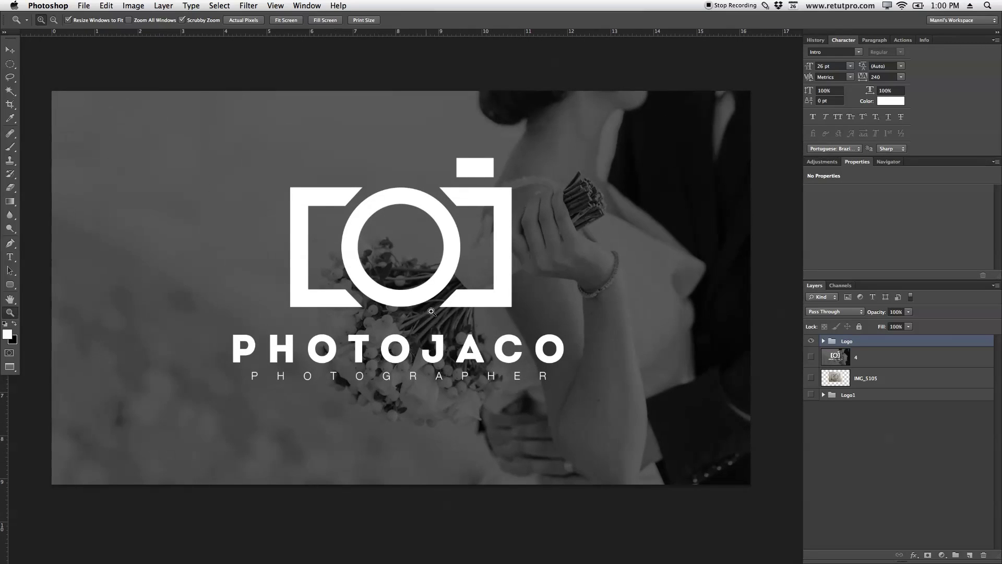